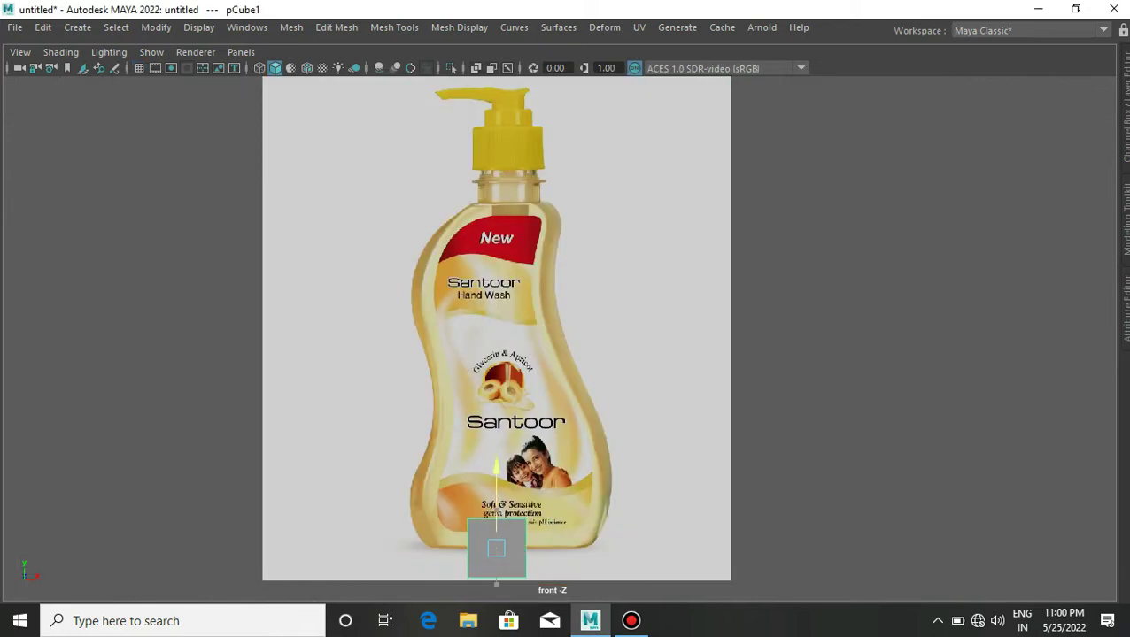
Step: Show the cube as a wireframe and scale its top and bottom vertices to the bottle base
key(4)
scroll(566, 443, up, 3)
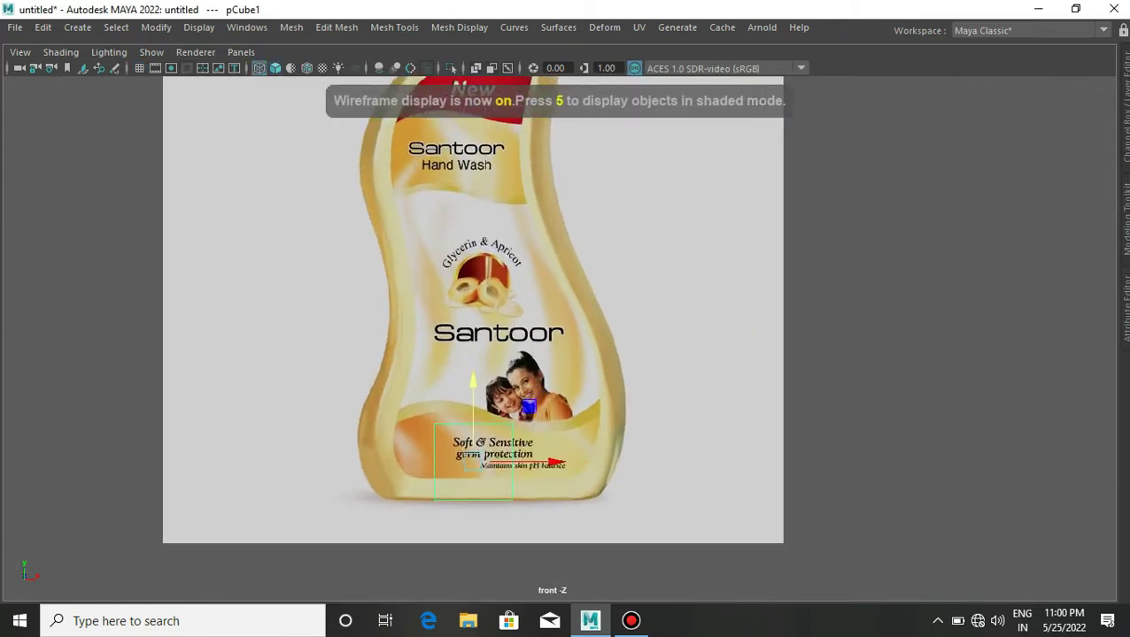
right_drag(479, 161, 421, 161)
mouse_move(398, 501)
mouse_down()
mouse_move(532, 532)
mouse_move(644, 517)
mouse_move(539, 517)
mouse_up()
drag(402, 403, 553, 447)
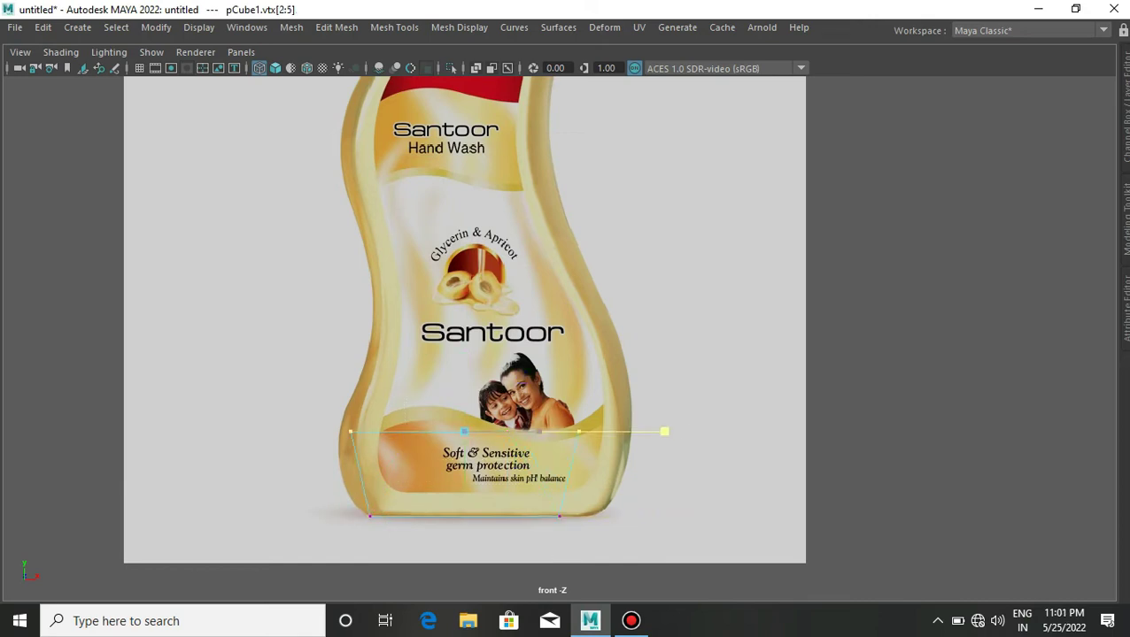
Step: Switch the cube to edge selection mode
shift+right_click(458, 440)
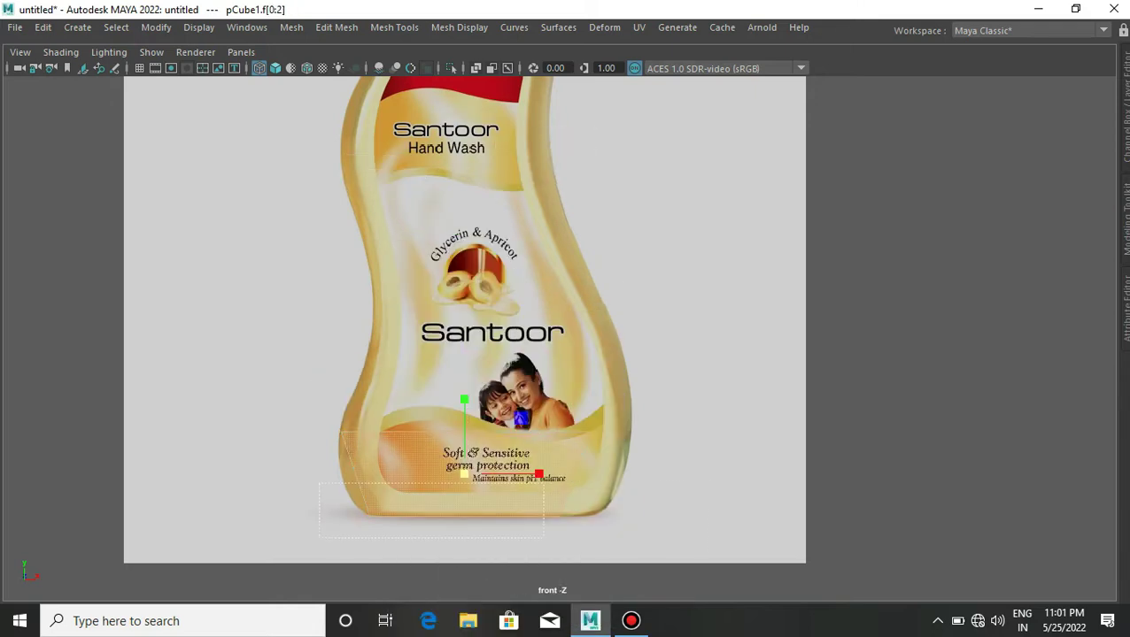
right_click(511, 162)
click(510, 118)
Step: Extrude the top edges twice and raise the new ring to the Santoor text
key(w)
click(468, 116)
key(ctrl+e)
scroll(563, 332, up, 1)
key(ctrl+e)
scroll(454, 399, up, 1)
drag(445, 336, 444, 253)
key(q)
alt+middle_drag(445, 239, 437, 334)
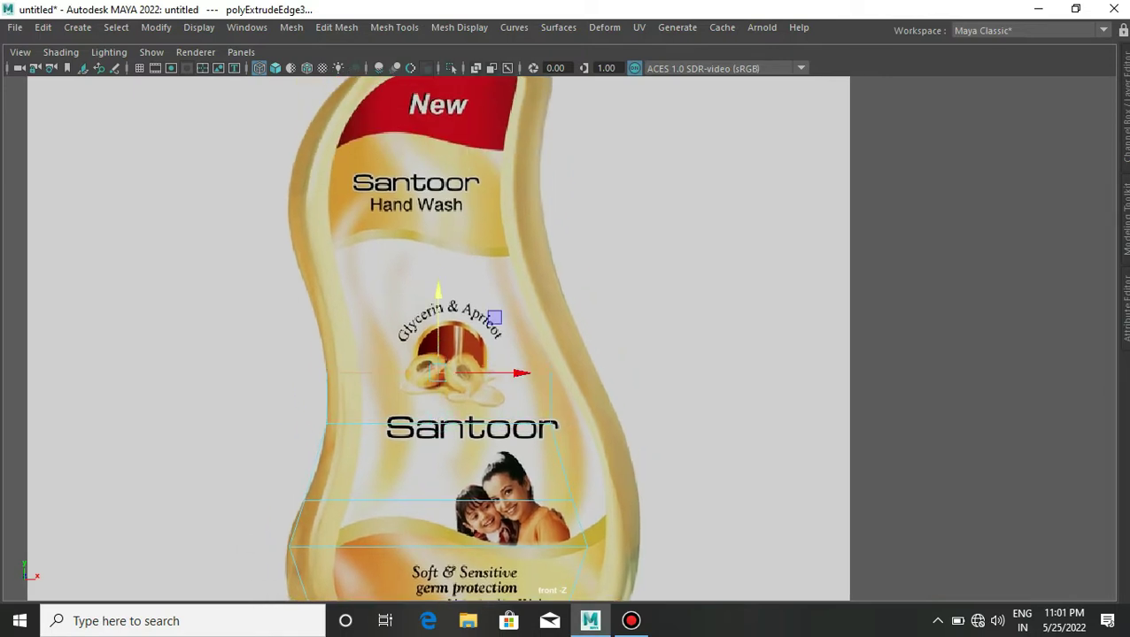
Step: Extrude three more rings, raising them up the bottle to the Hand Wash label
key(ctrl+e)
drag(437, 336, 438, 284)
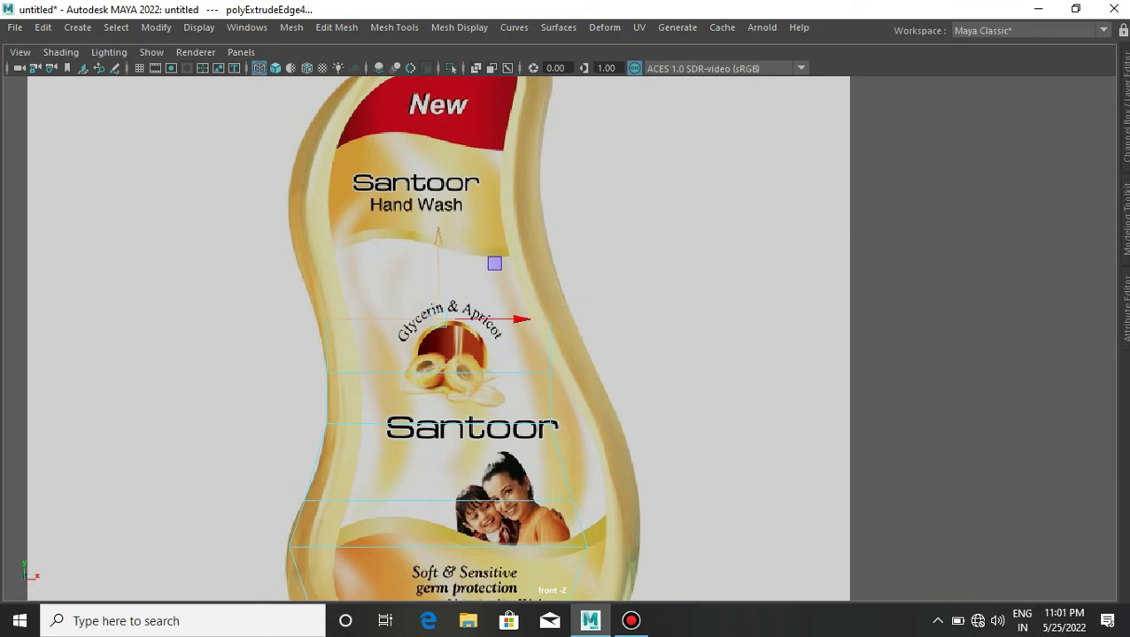
key(ctrl+e)
alt+middle_drag(425, 265, 425, 363)
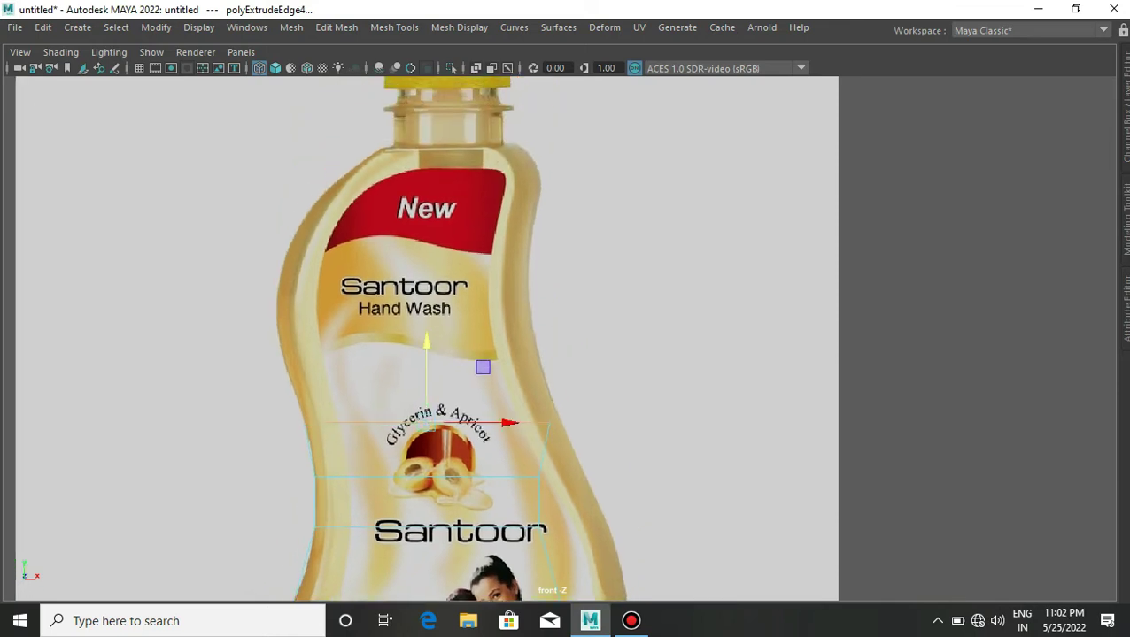
drag(426, 355, 426, 306)
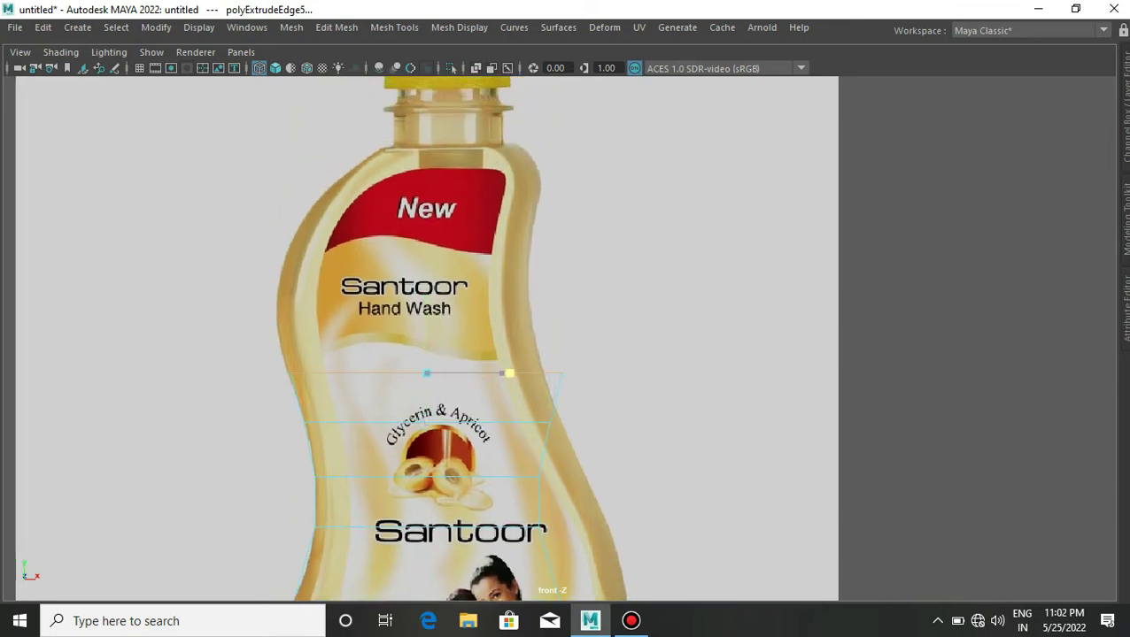
key(ctrl+e)
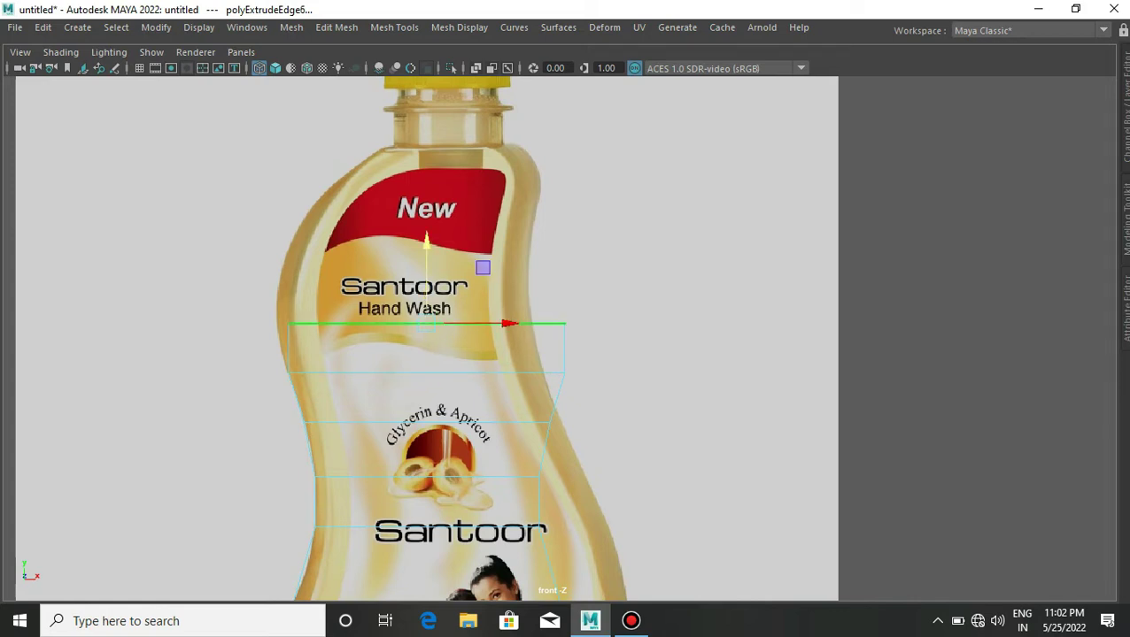
drag(426, 243, 426, 206)
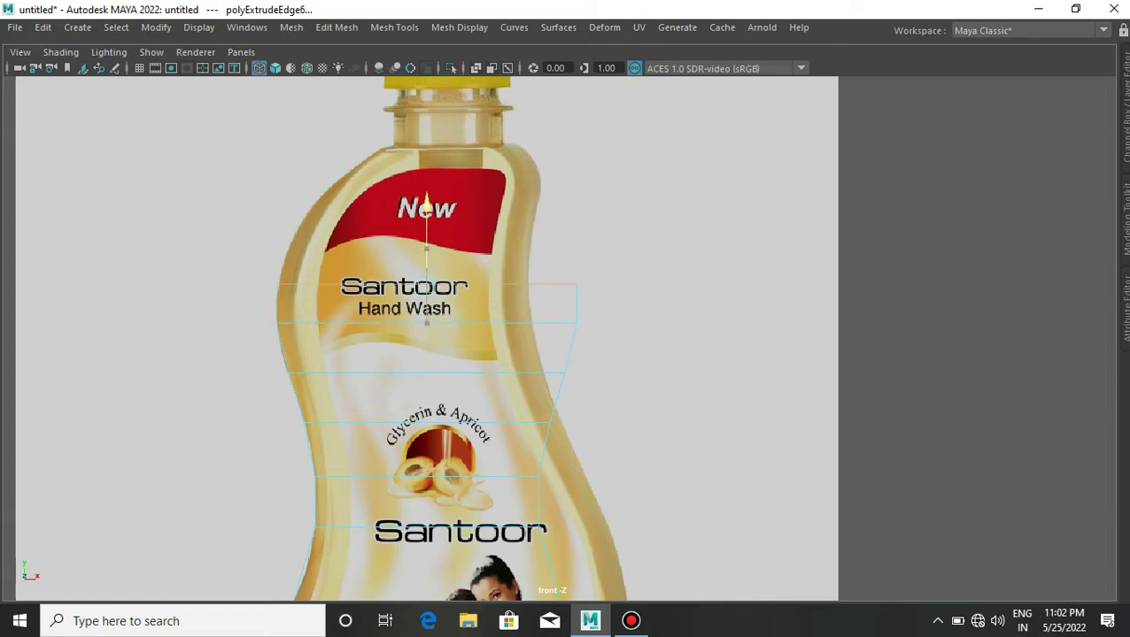
Step: Extrude further rings up past the New banner to the bottle's shoulder
key(ctrl+e)
scroll(461, 319, up, 2)
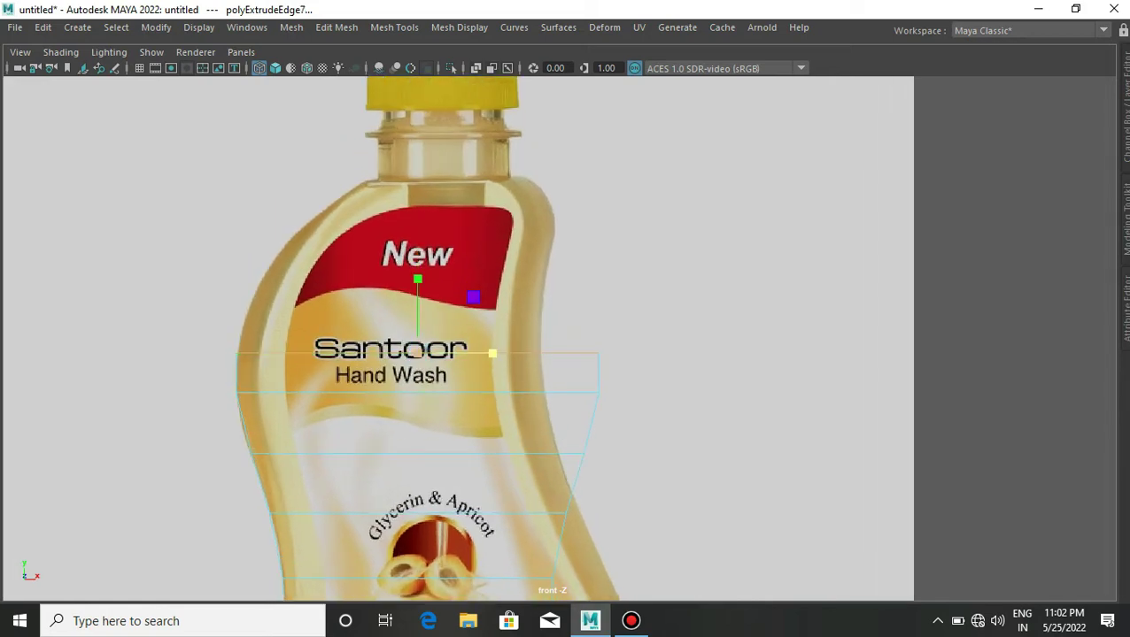
key(ctrl+e)
drag(417, 270, 417, 230)
key(ctrl+e)
drag(417, 265, 417, 210)
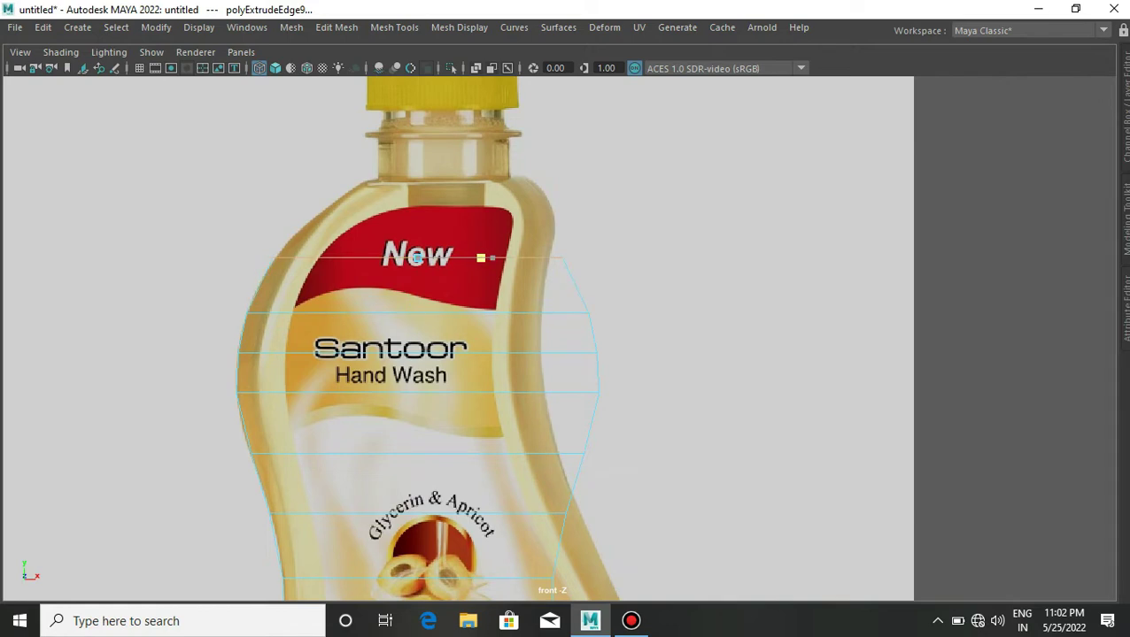
key(ctrl+e)
drag(417, 258, 417, 217)
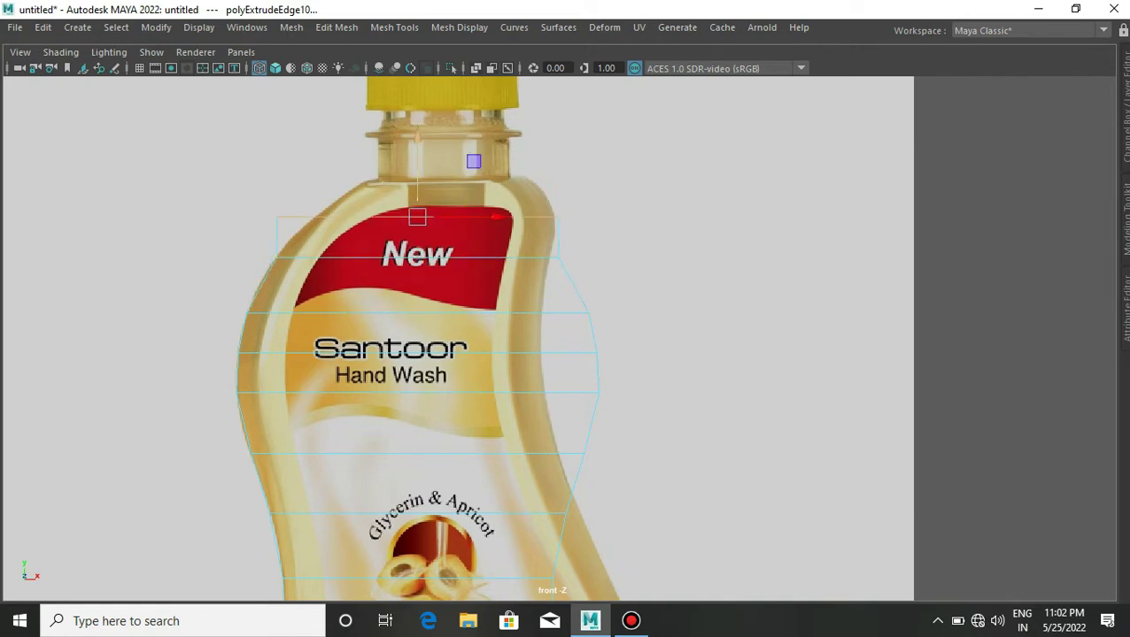
scroll(416, 253, up, 2)
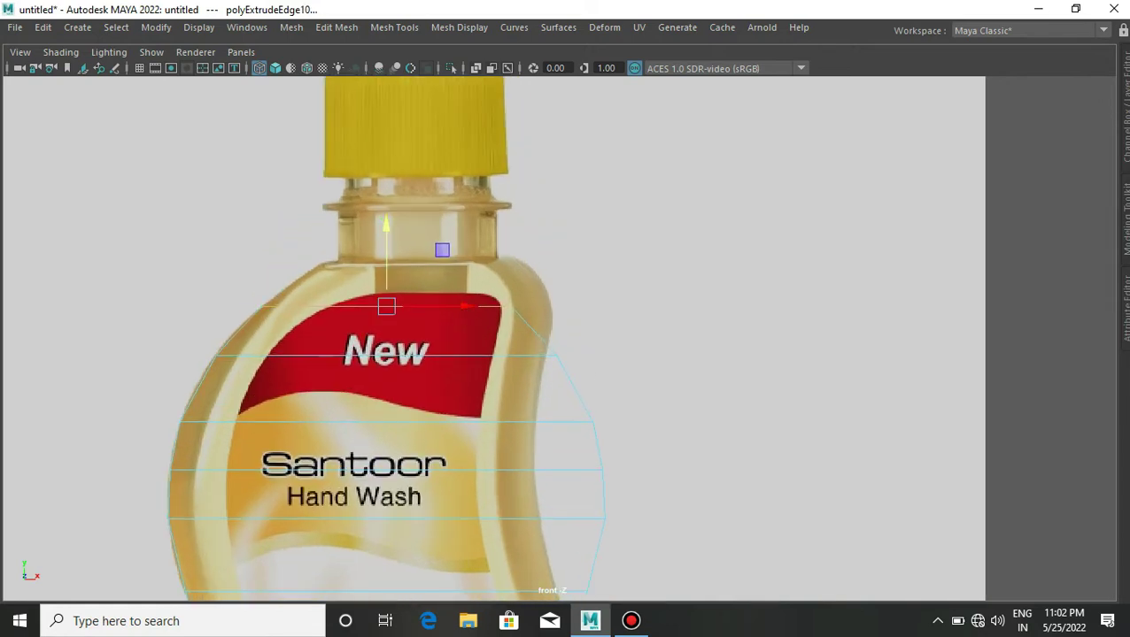
Step: Lift the top ring to the neck base and insert an edge loop across the upper body
drag(386, 266, 386, 224)
key(q)
shift+right_drag(358, 313, 265, 312)
ctrl+click(242, 326)
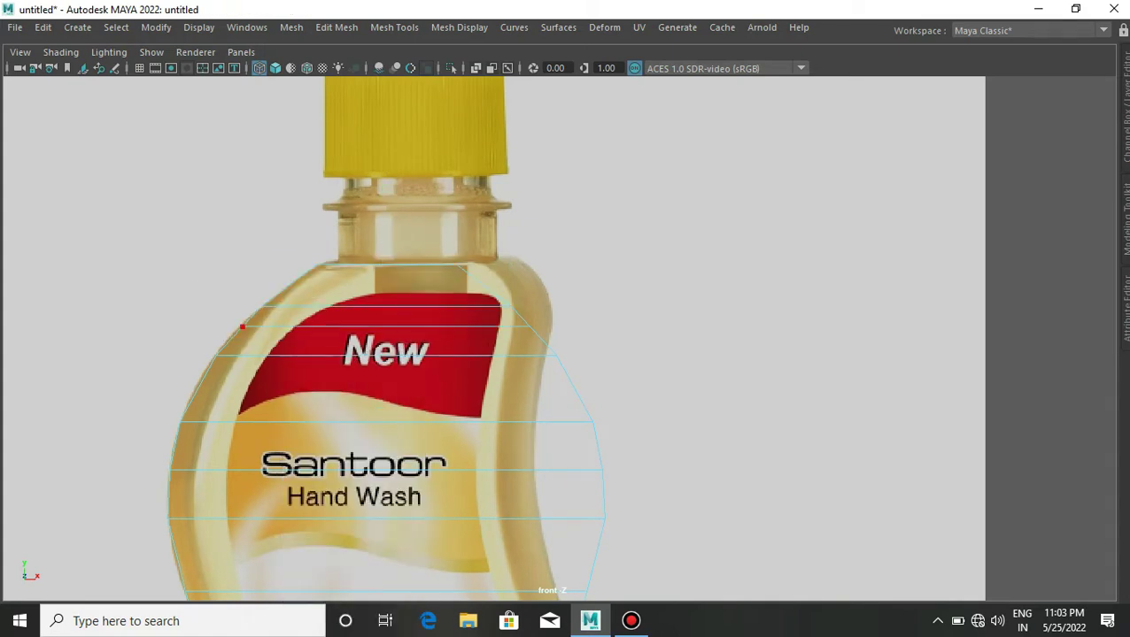
Step: Spread a vertex loop slightly outward and insert an edge loop across the New banner
right_drag(250, 161, 176, 161)
key(r)
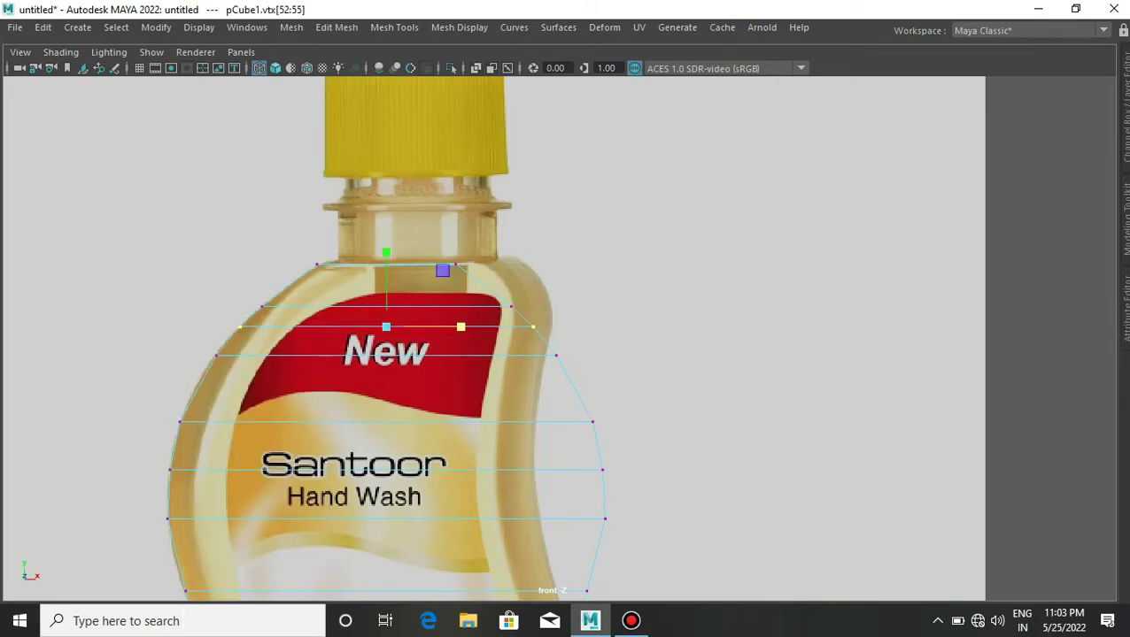
alt+middle_drag(398, 354, 406, 274)
shift+right_drag(277, 312, 207, 312)
ctrl+click(215, 305)
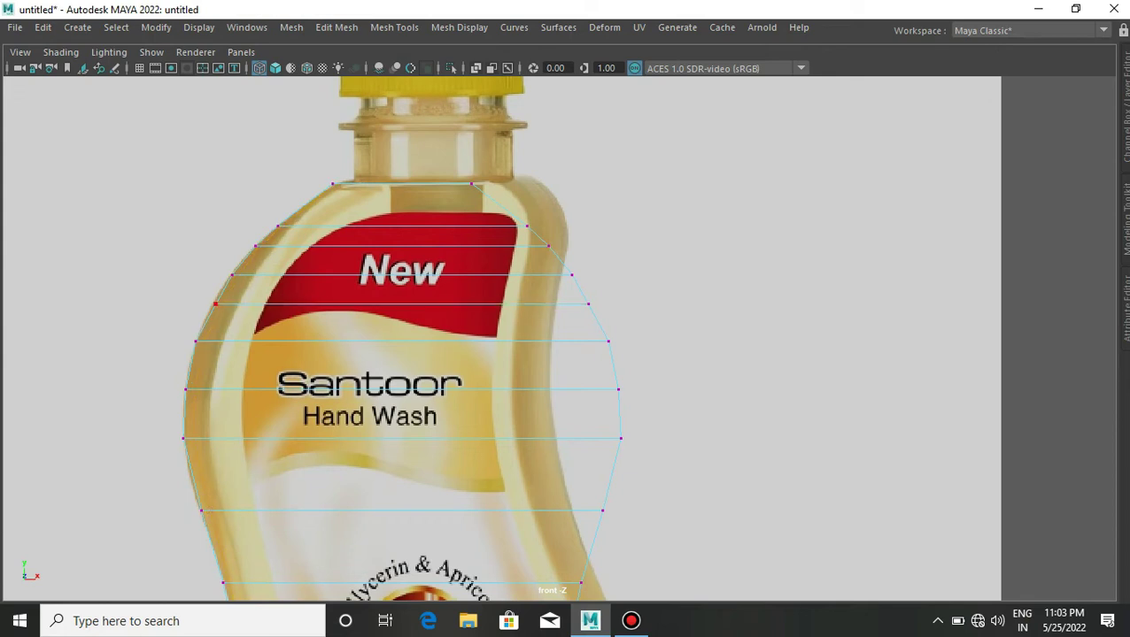
key(w)
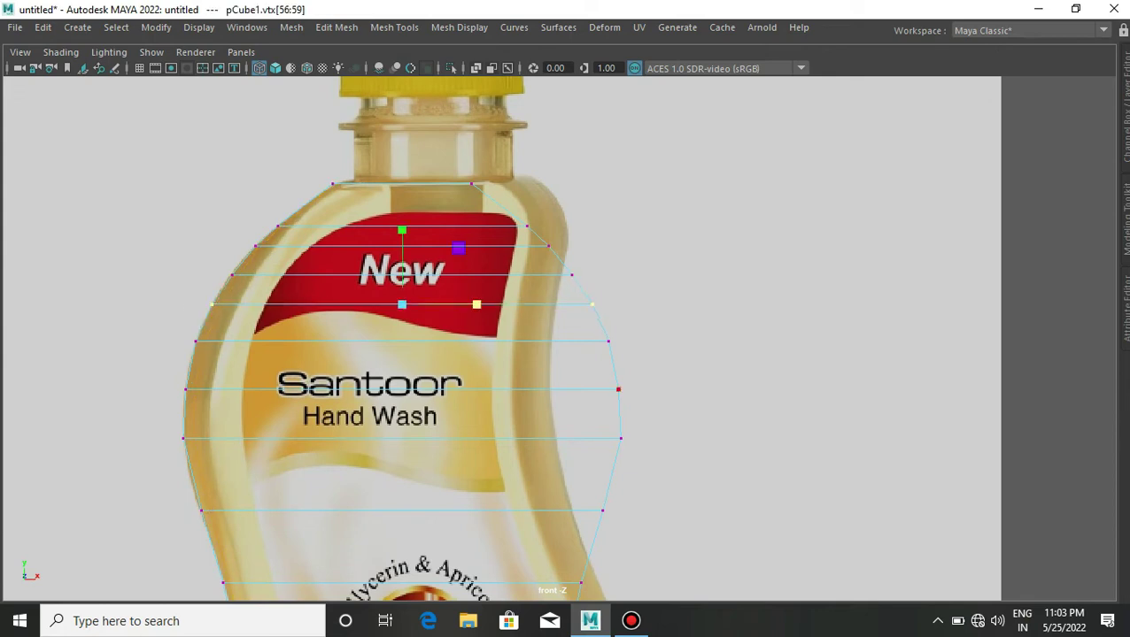
Step: Insert another edge loop across the upper body
alt+middle_drag(399, 354, 399, 255)
shift+right_drag(379, 305, 285, 305)
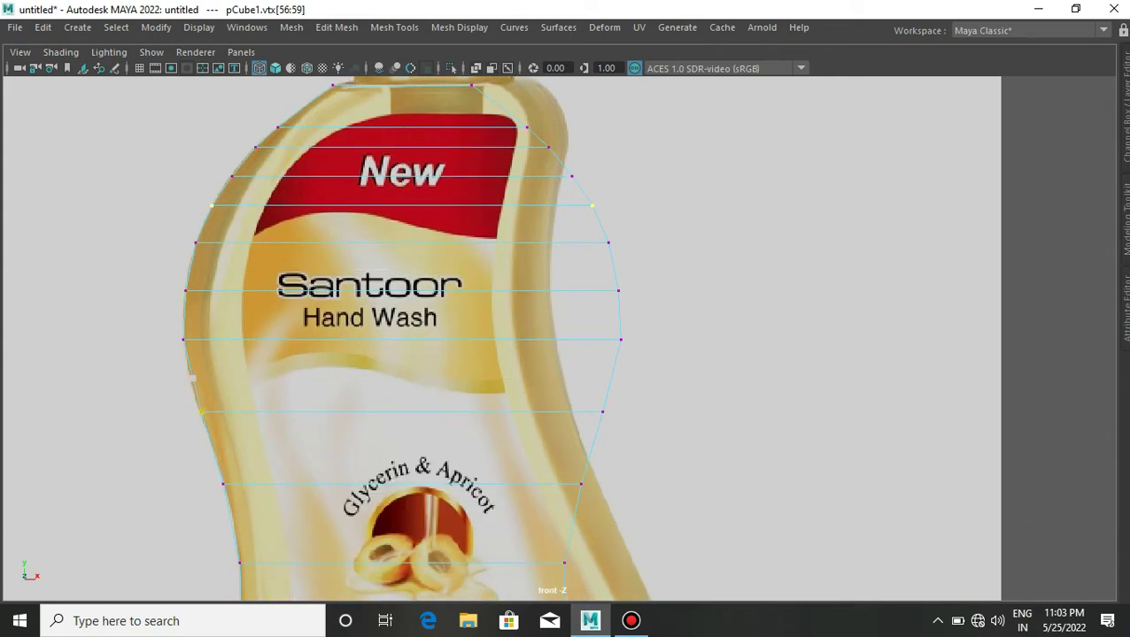
ctrl+click(192, 376)
key(w)
scroll(398, 355, down, 3)
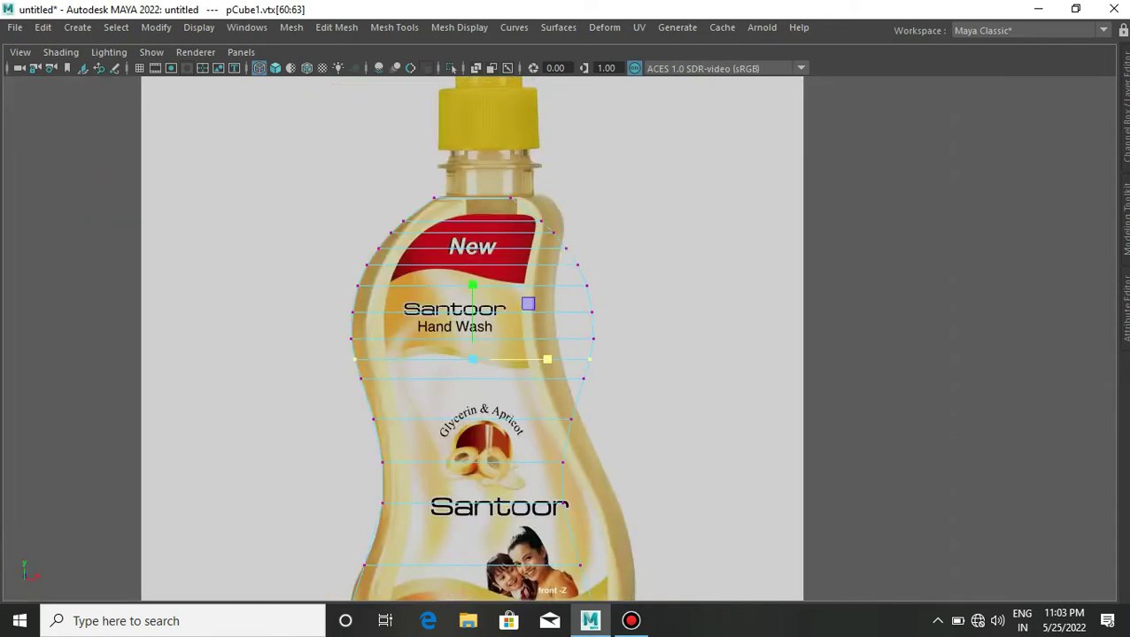
scroll(399, 355, up, 4)
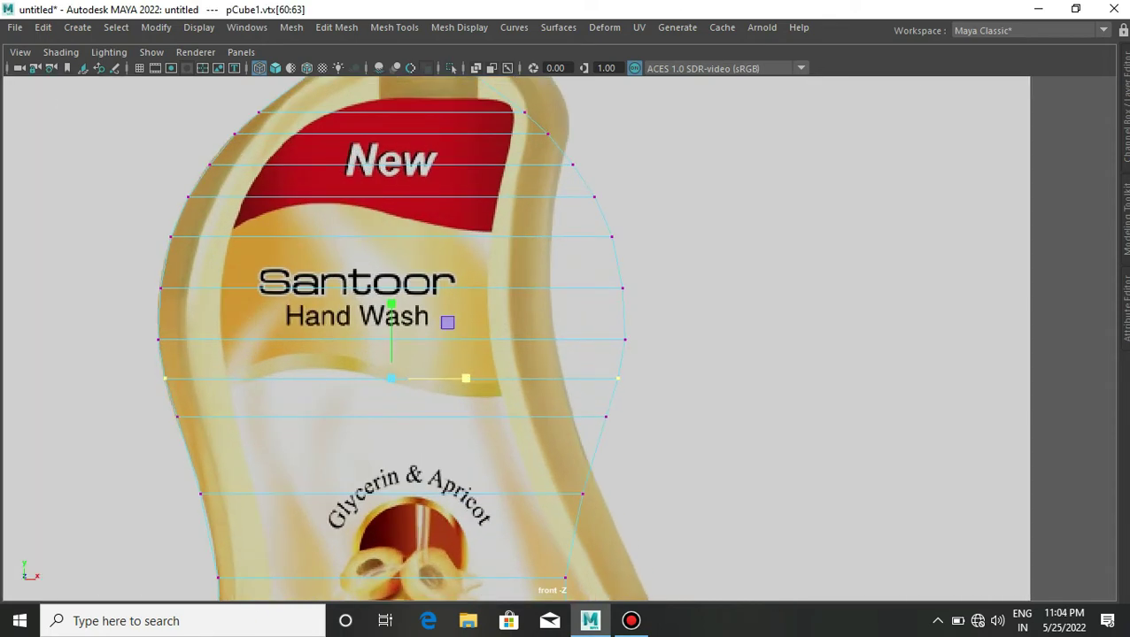
scroll(378, 297, down, 3)
scroll(378, 298, up, 4)
Step: Insert loops through the Glycerin & Apricot graphic and just below the Santoor text
shift+right_drag(379, 297, 298, 300)
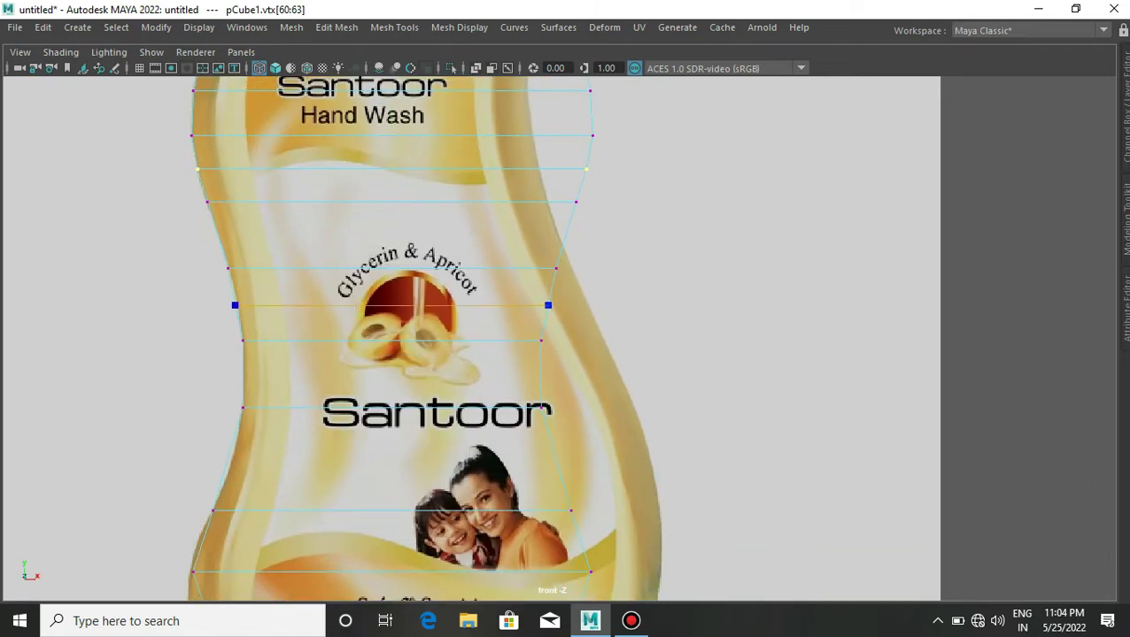
ctrl+click(297, 302)
key(w)
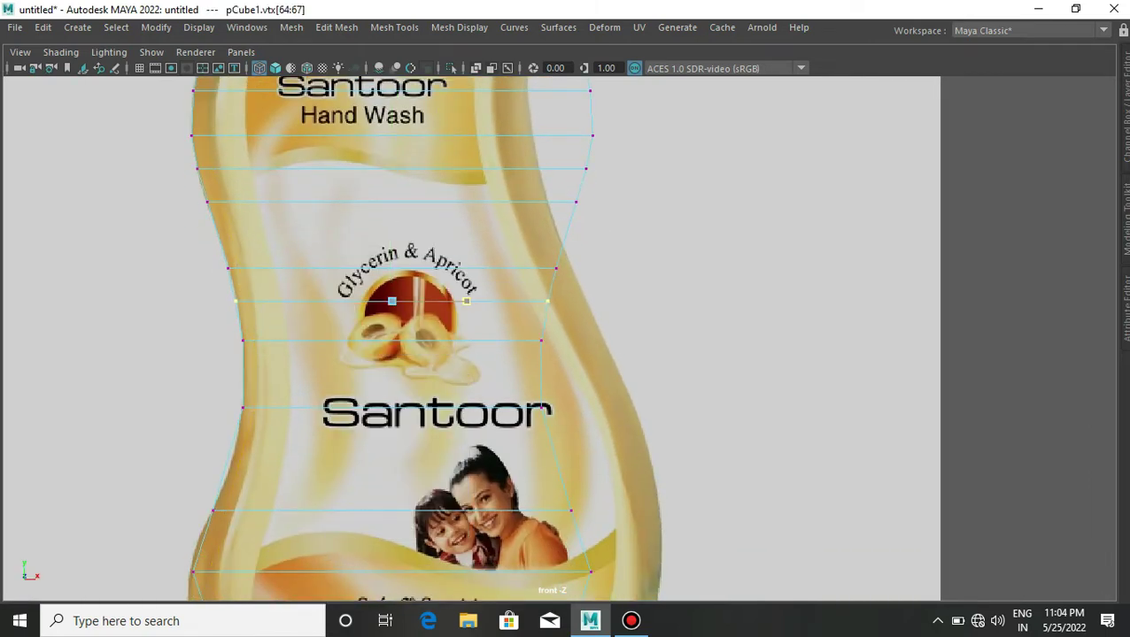
alt+middle_drag(461, 301, 460, 213)
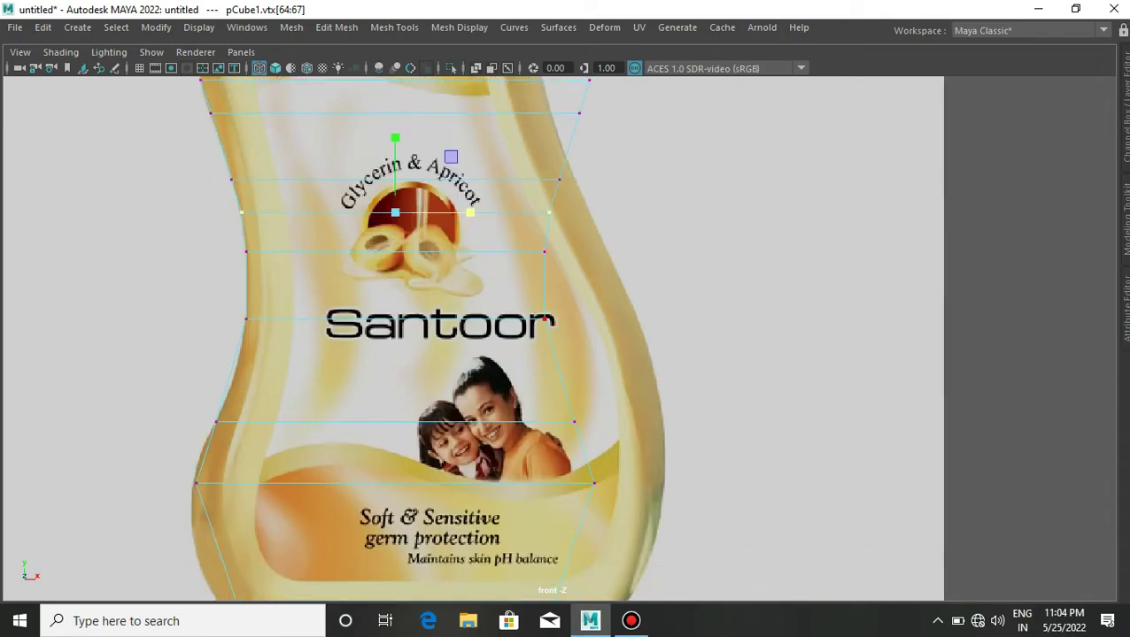
shift+right_drag(420, 322, 341, 336)
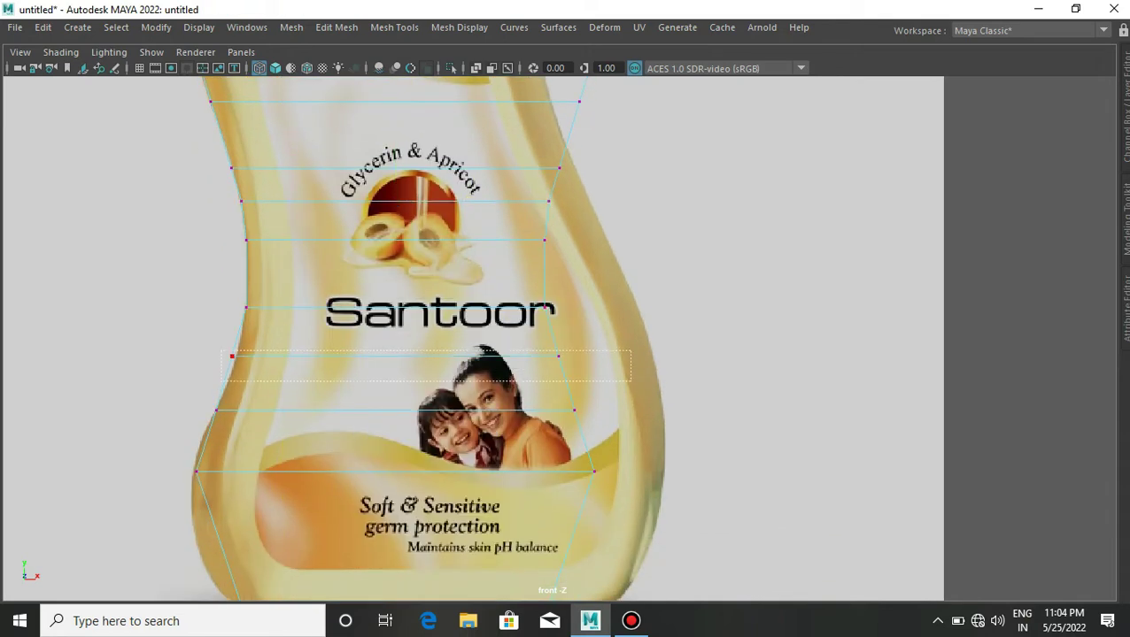
ctrl+click(232, 356)
key(w)
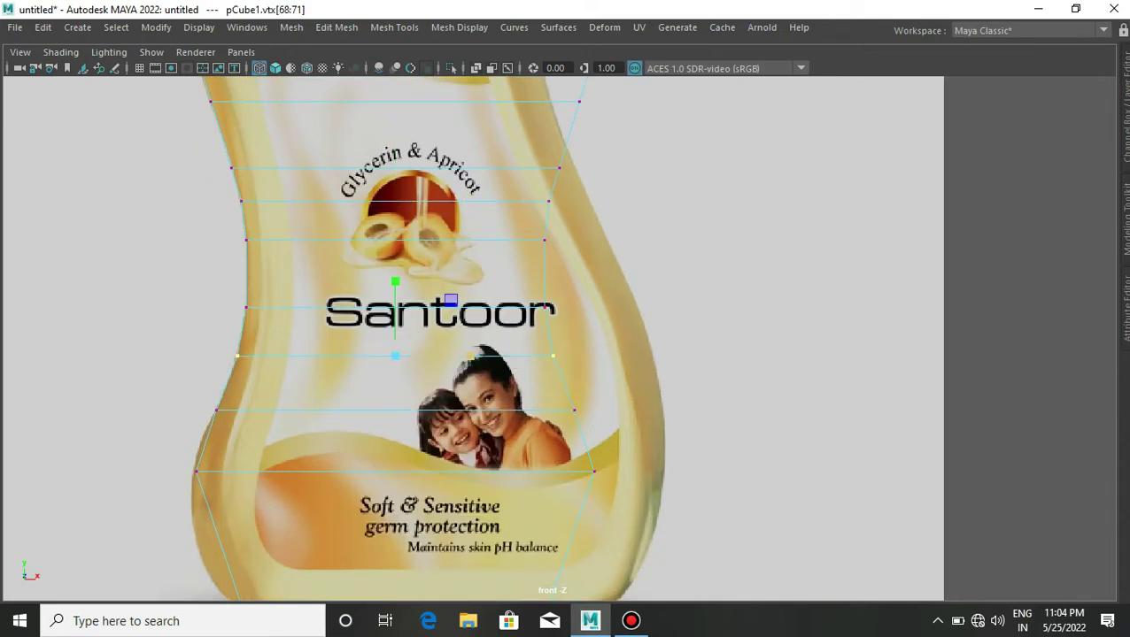
Step: Insert three edge loops across the lower body
alt+middle_drag(460, 354, 454, 278)
drag(274, 82, 177, 549)
ctrl+click(200, 430)
ctrl+click(213, 467)
ctrl+click(223, 501)
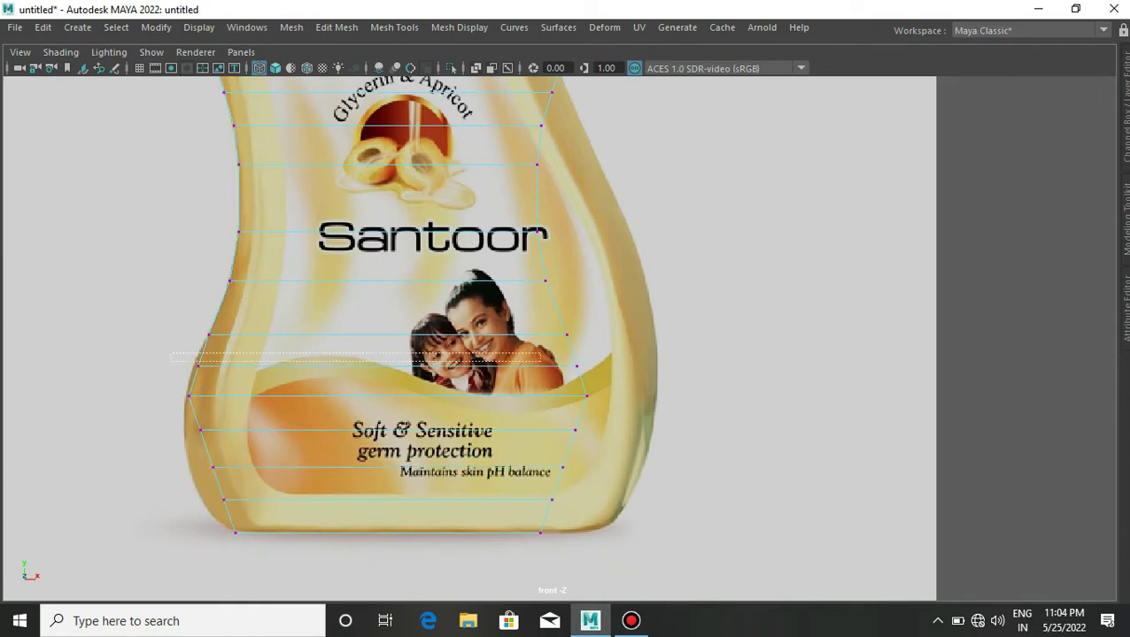
Step: Walk the vertex selection down to the bottom loop and add a loop between the bottom two
drag(478, 370, 589, 371)
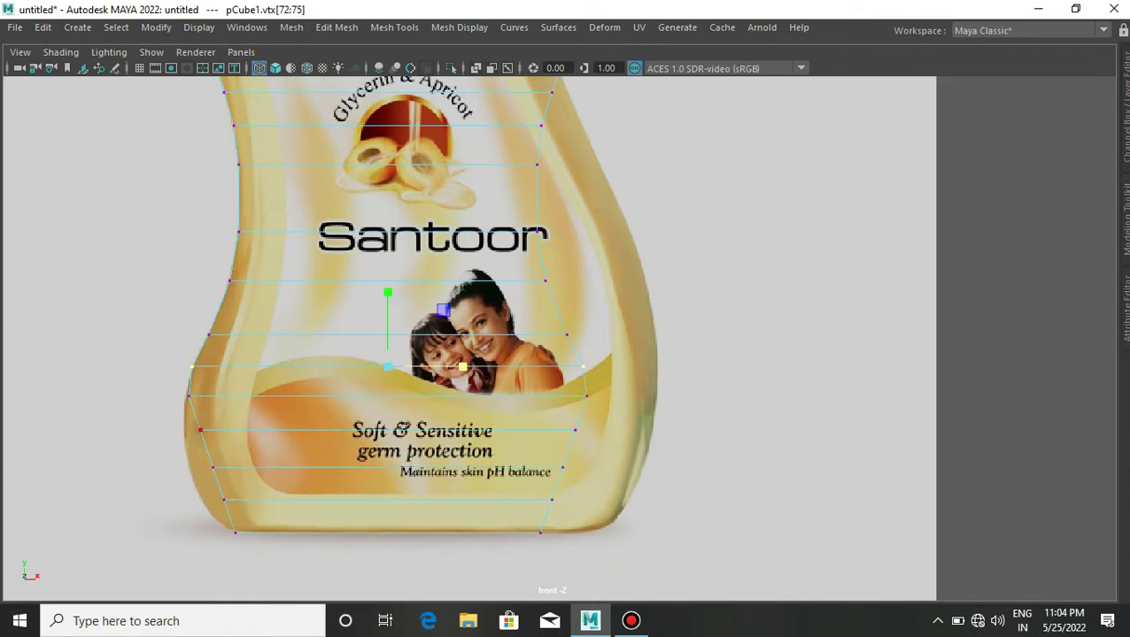
drag(145, 388, 679, 404)
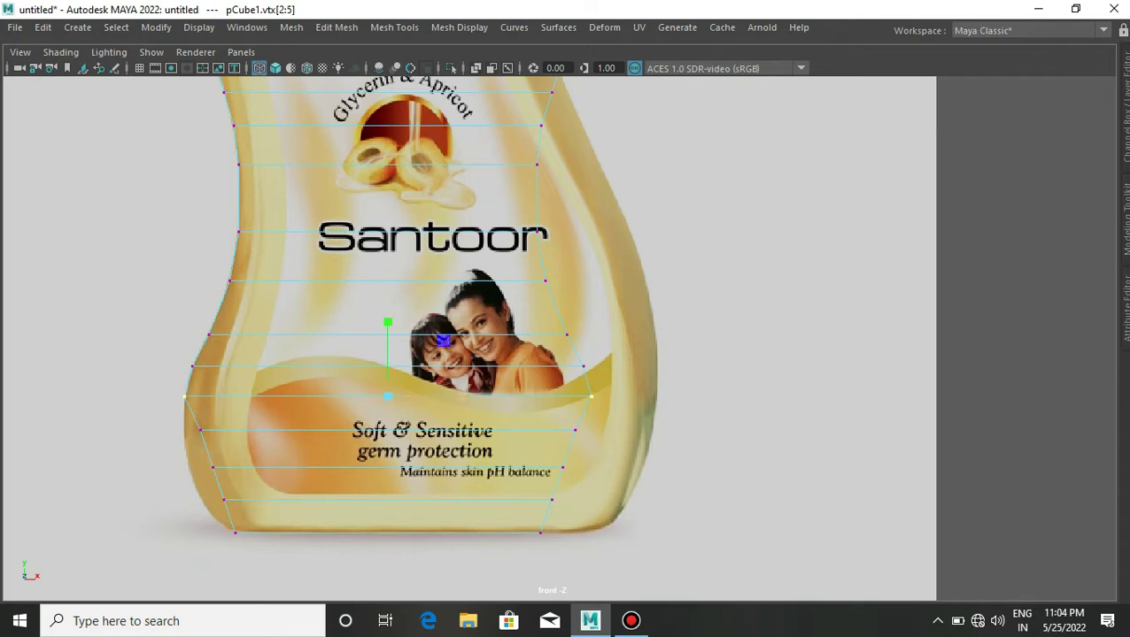
drag(294, 465, 602, 473)
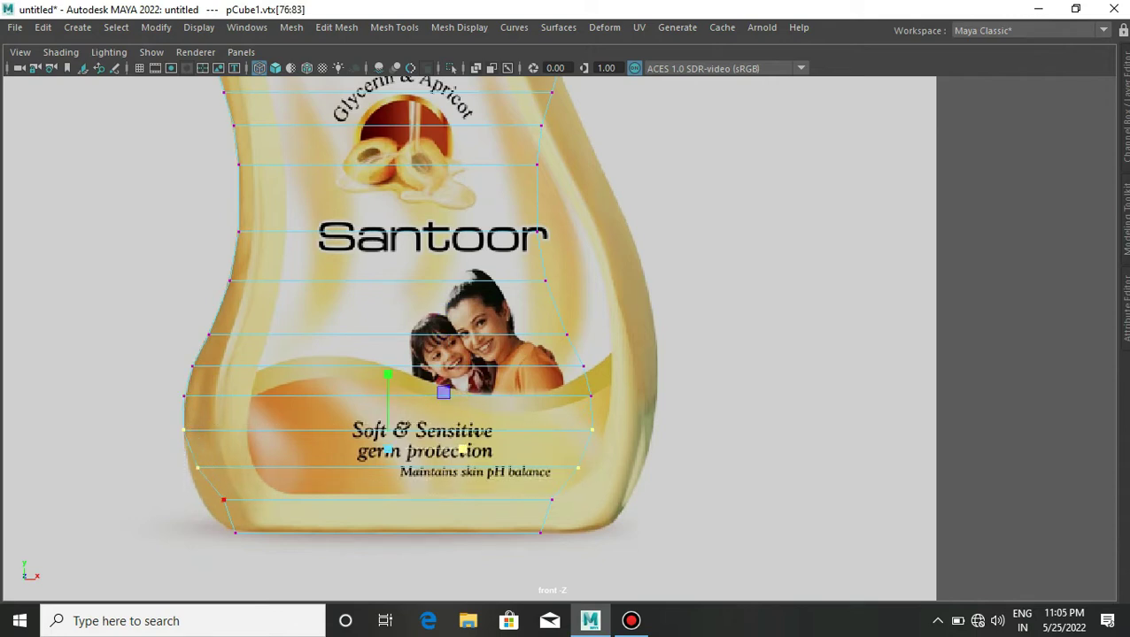
key(Down)
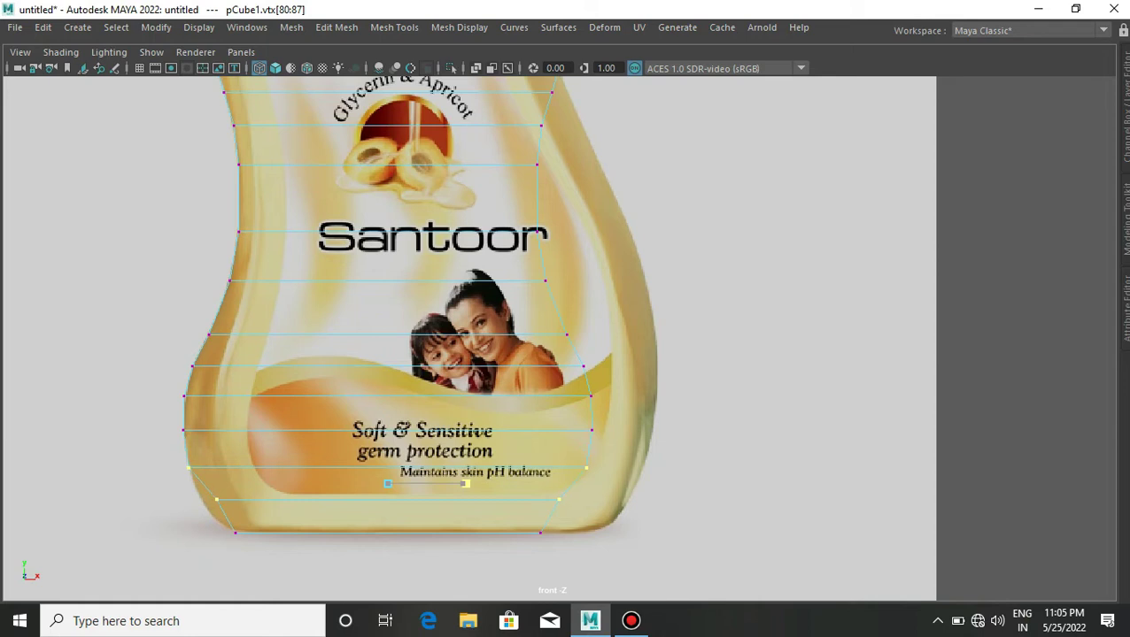
key(Down)
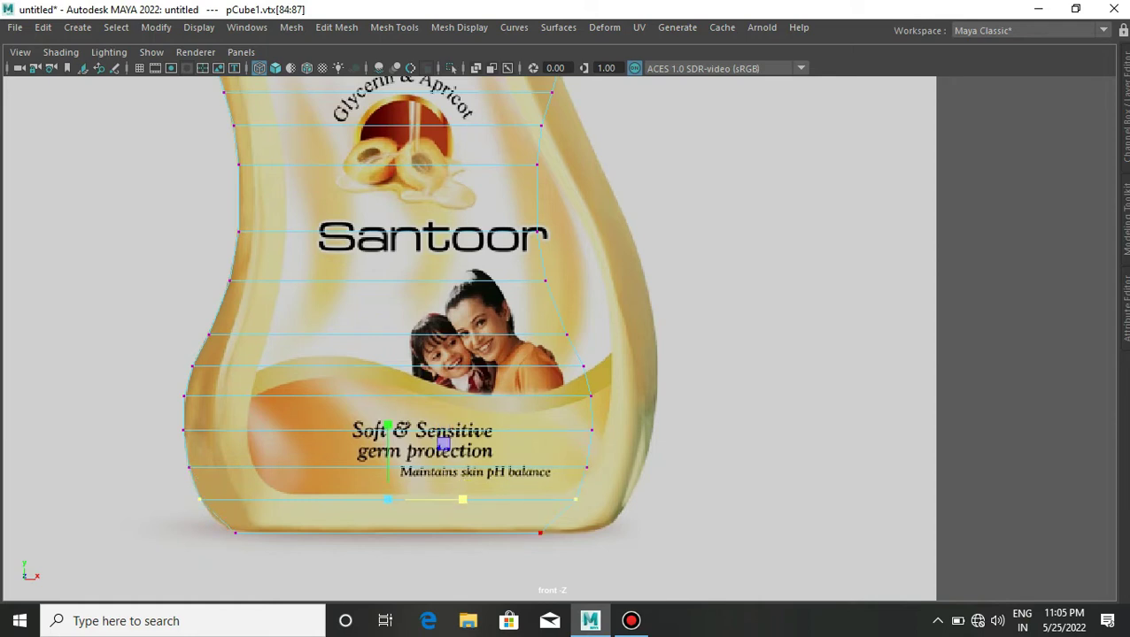
click(218, 518)
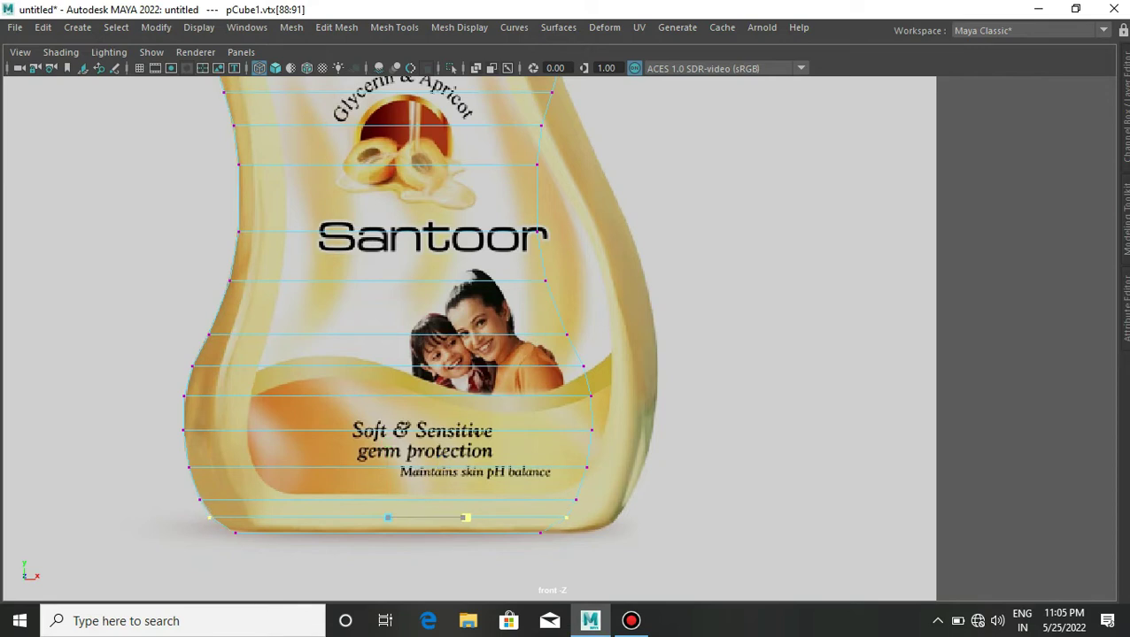
scroll(425, 337, down, 2)
alt+middle_drag(425, 266, 424, 576)
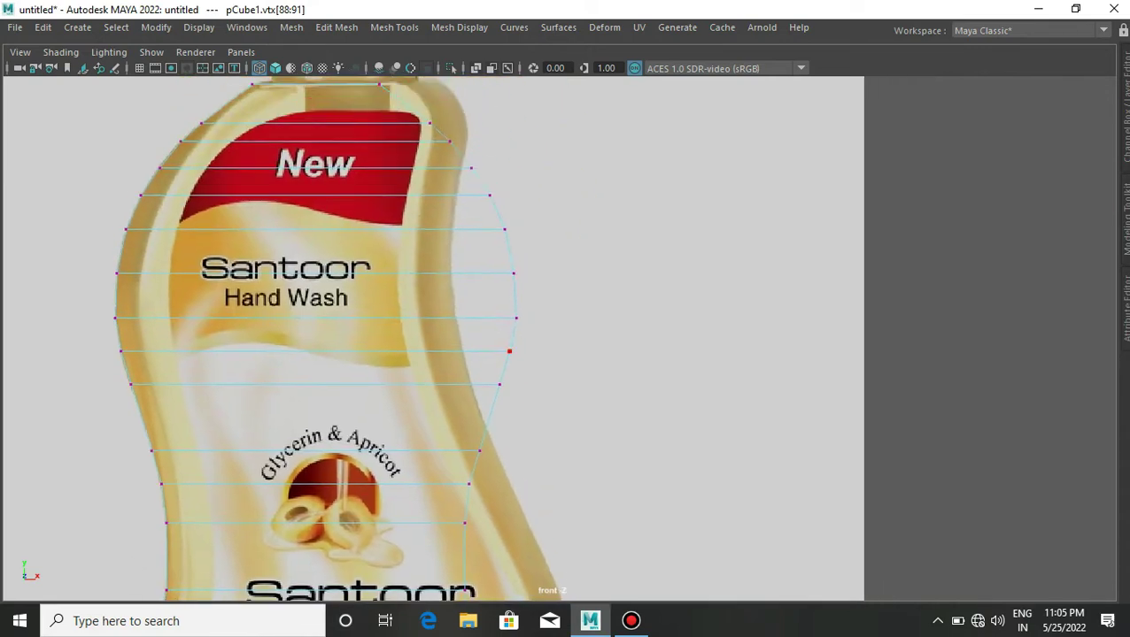
Step: Move the upper right-edge vertices below the neck onto the bottle outline
scroll(425, 337, down, 2)
scroll(354, 337, up, 3)
click(351, 333)
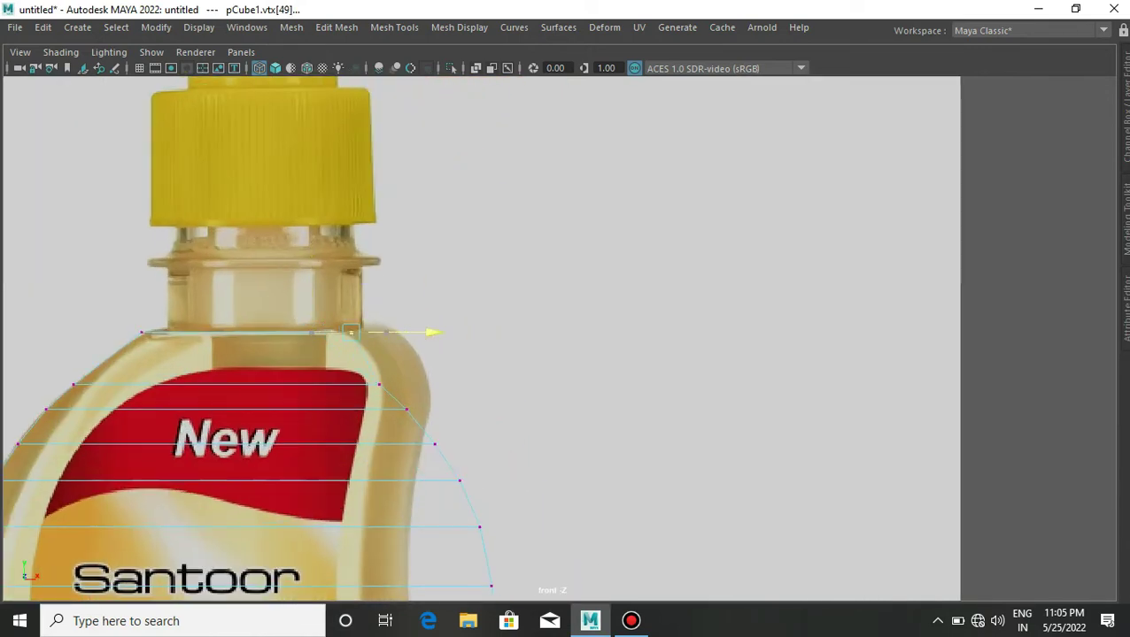
click(425, 384)
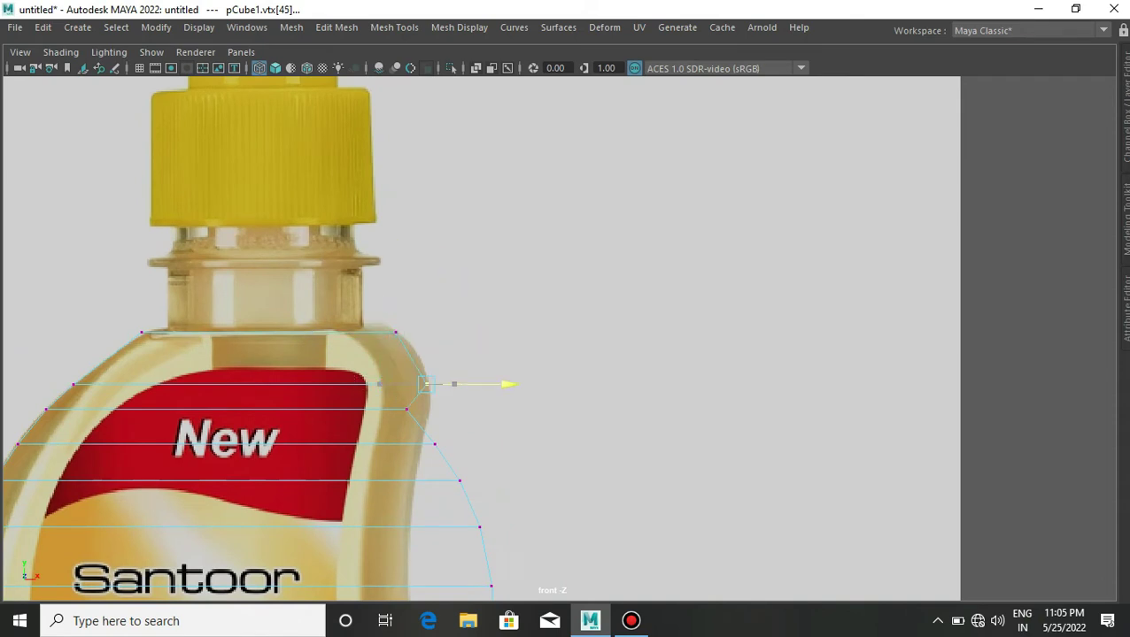
click(407, 409)
mouse_move(478, 409)
mouse_down()
mouse_move(498, 409)
mouse_move(501, 444)
mouse_up()
click(434, 444)
click(428, 409)
alt+middle_drag(487, 487, 474, 399)
drag(422, 387, 478, 447)
drag(513, 417, 497, 417)
Step: Pull the next right-side vertices left onto the outline down to the waist
drag(386, 437, 431, 461)
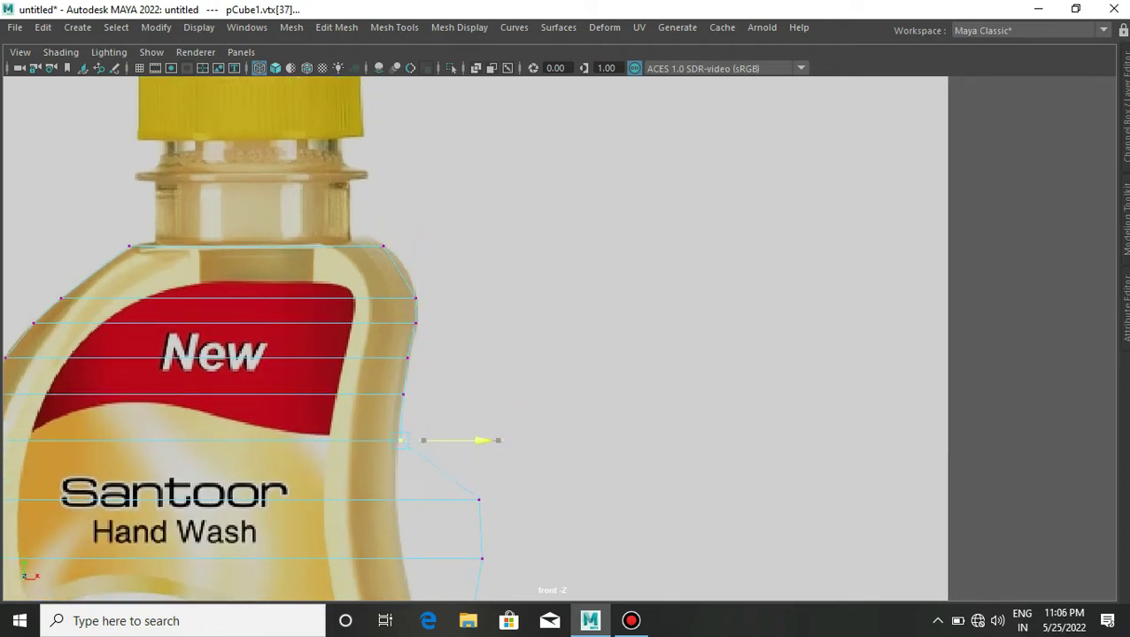
alt+middle_drag(478, 496, 452, 407)
click(449, 413)
drag(529, 412, 450, 413)
click(453, 472)
drag(531, 472, 451, 472)
alt+middle_drag(478, 496, 459, 409)
click(426, 430)
drag(496, 431, 431, 432)
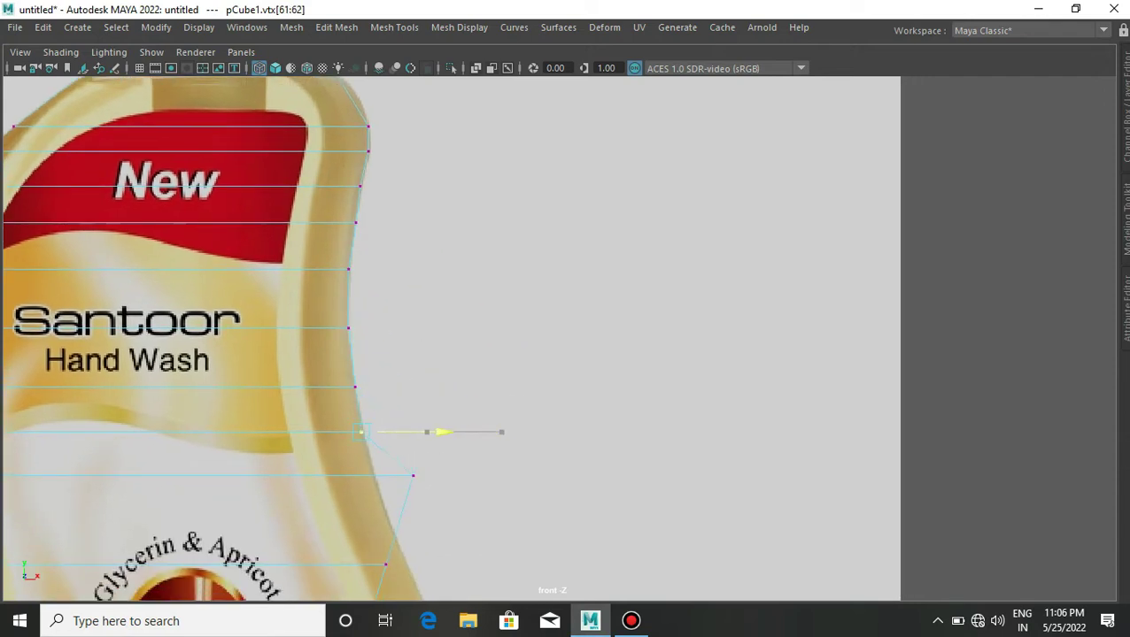
click(412, 475)
Step: Pull the vertices at the waist and beside the Santoor label and photo right onto the edge
alt+middle_drag(478, 495, 470, 381)
click(366, 448)
alt+middle_drag(478, 496, 434, 382)
click(306, 376)
drag(372, 376, 426, 376)
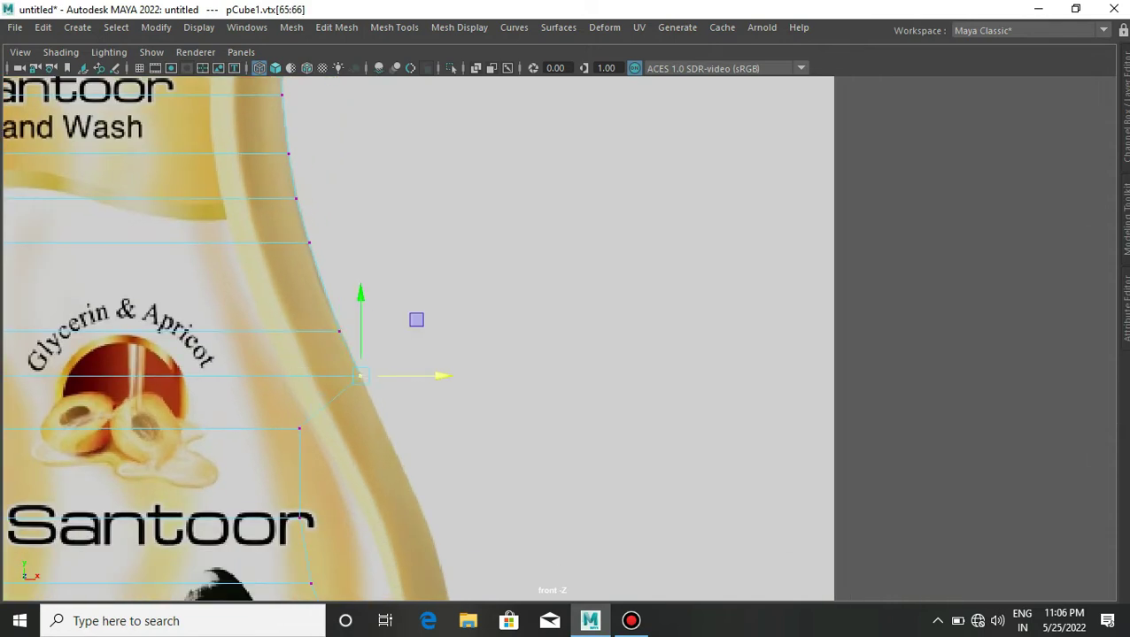
alt+middle_drag(478, 495, 460, 422)
click(294, 356)
alt+middle_drag(425, 460, 380, 357)
click(243, 340)
drag(283, 342, 408, 342)
alt+middle_drag(250, 407, 237, 329)
click(237, 330)
drag(265, 329, 373, 327)
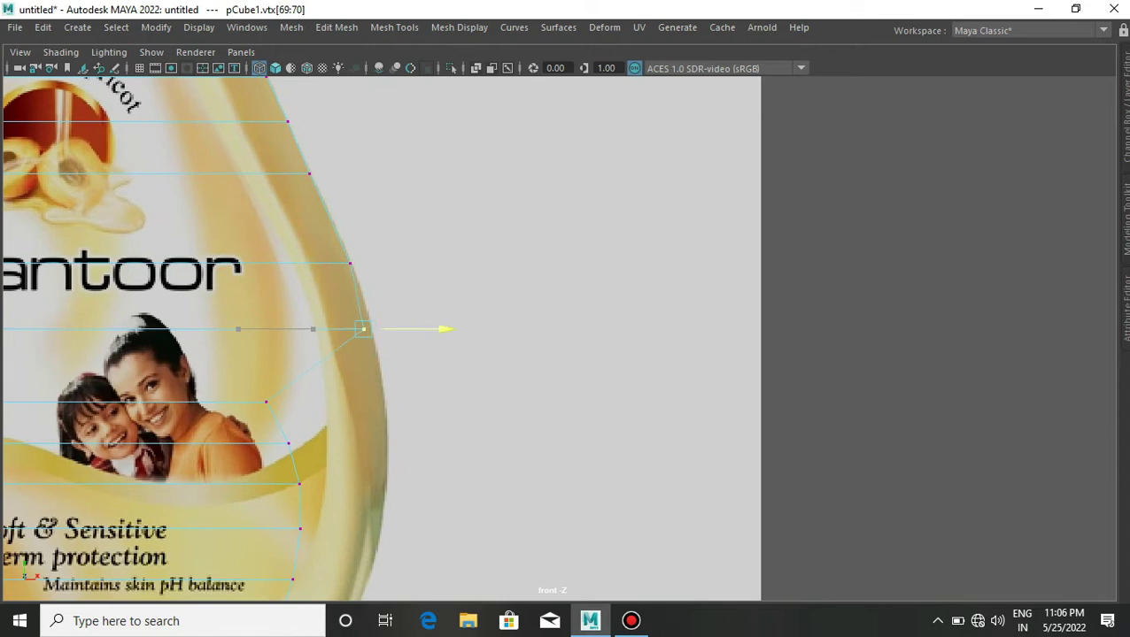
Step: Move the lower right-edge vertices right onto the bottle outline
alt+middle_drag(425, 442, 425, 375)
click(268, 334)
drag(283, 333, 406, 334)
click(290, 377)
drag(299, 376, 394, 376)
click(300, 416)
drag(314, 417, 396, 416)
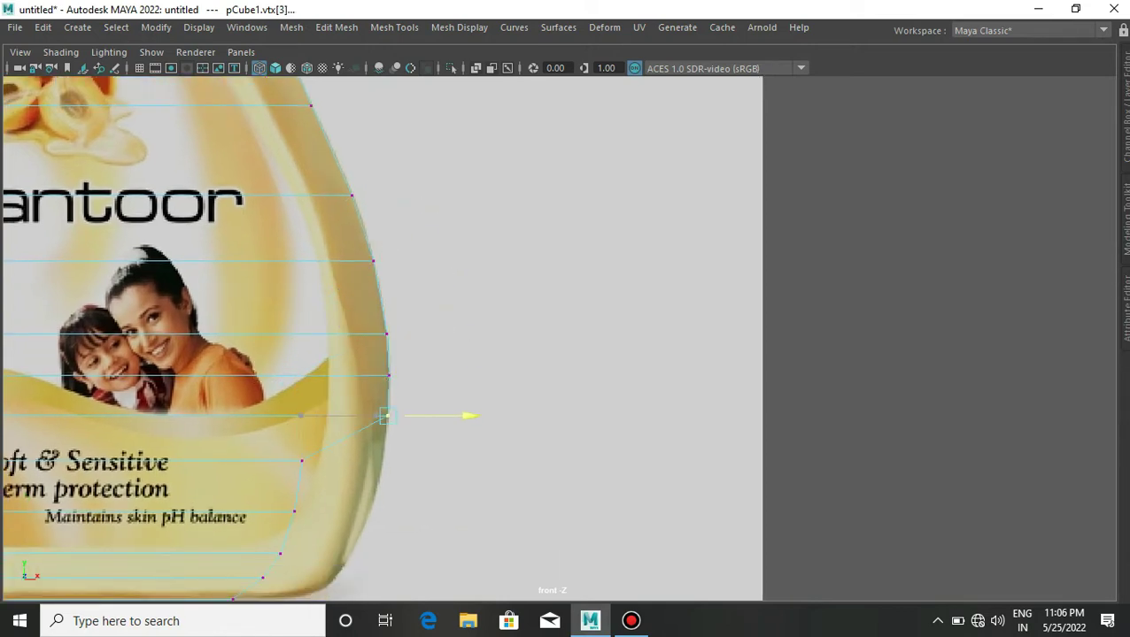
click(301, 461)
drag(315, 461, 394, 461)
click(294, 512)
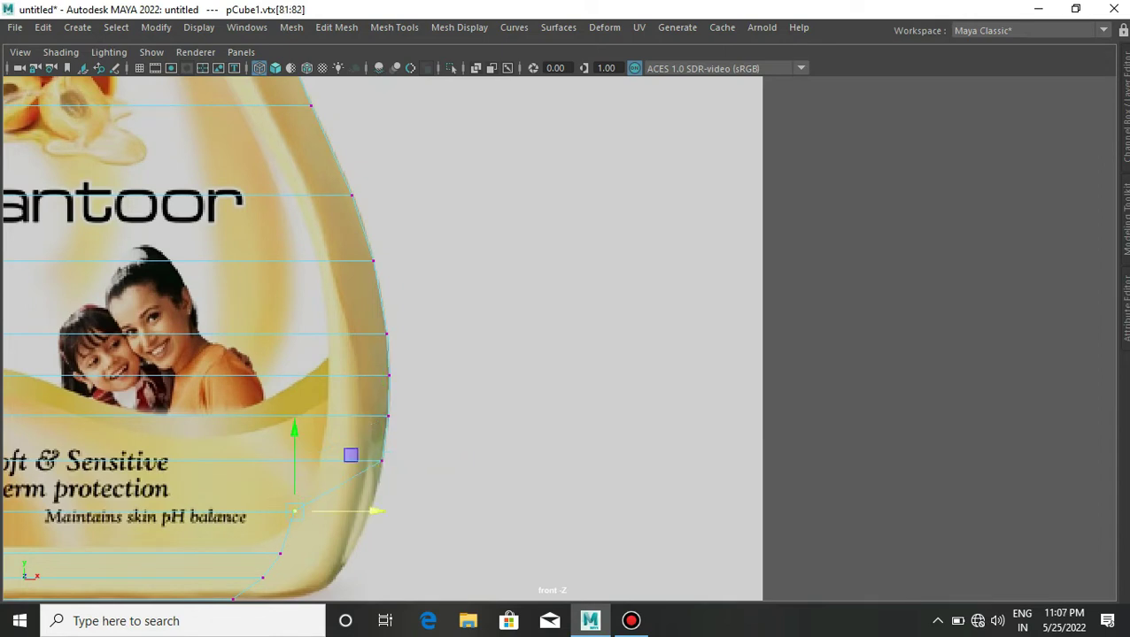
Step: Move the base vertices, including the bottom corner, right onto the outline
alt+middle_drag(423, 454, 447, 355)
click(303, 457)
drag(316, 457, 381, 456)
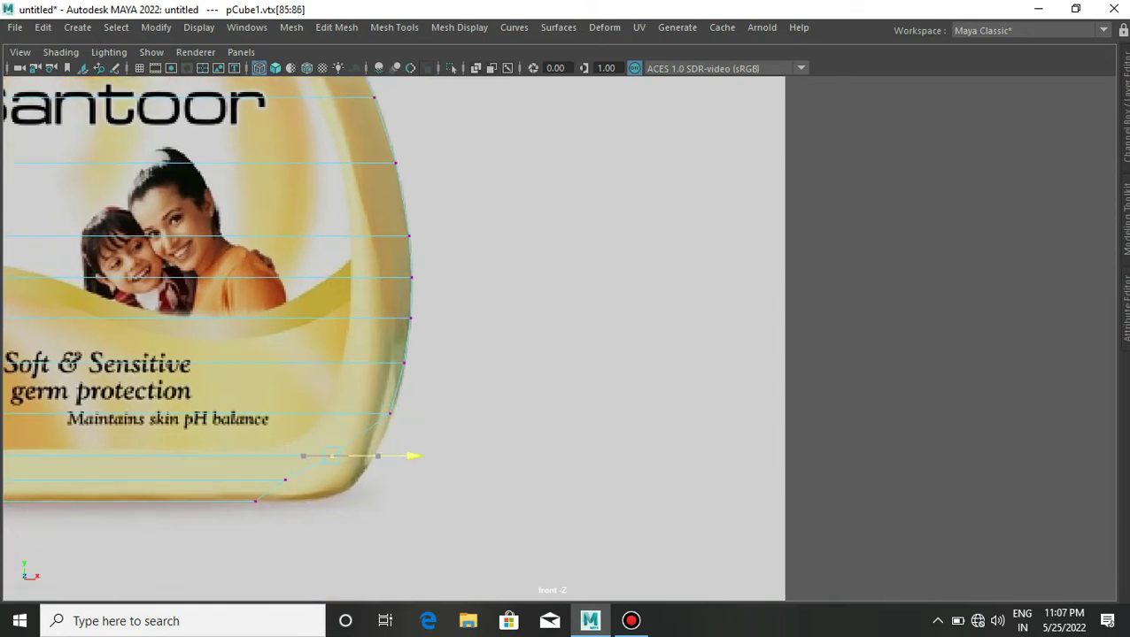
click(285, 480)
drag(299, 480, 370, 479)
click(255, 501)
drag(269, 501, 309, 502)
Step: Insert an edge loop just below the neck and nudge its right vertex into place
alt+middle_drag(379, 443, 399, 522)
scroll(565, 409, down, 3)
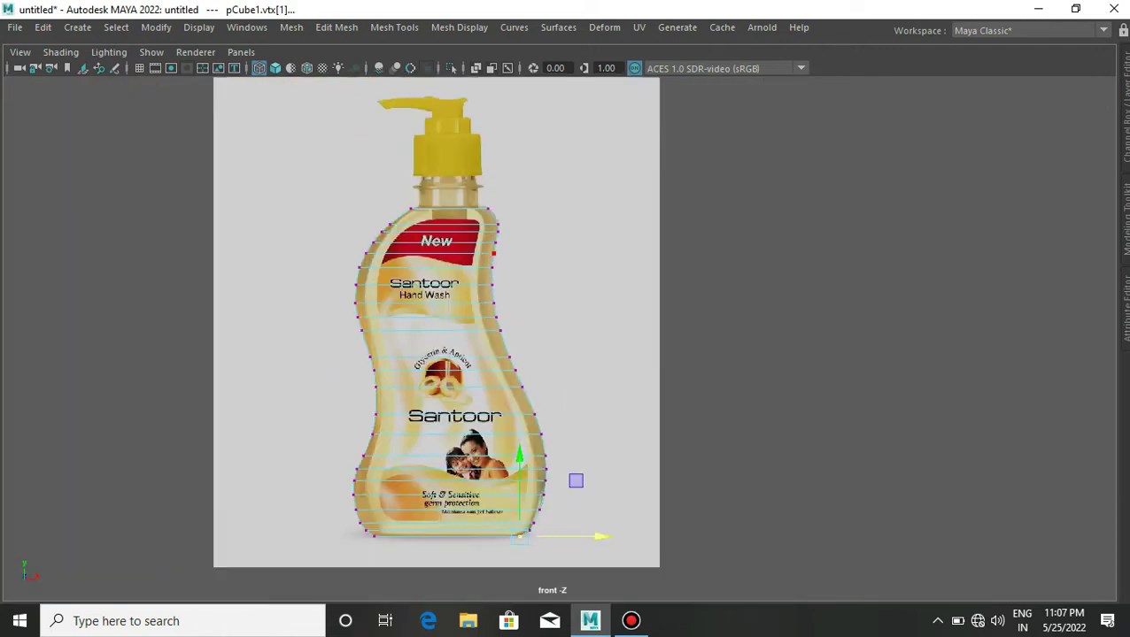
scroll(565, 409, up, 5)
drag(157, 435, 182, 452)
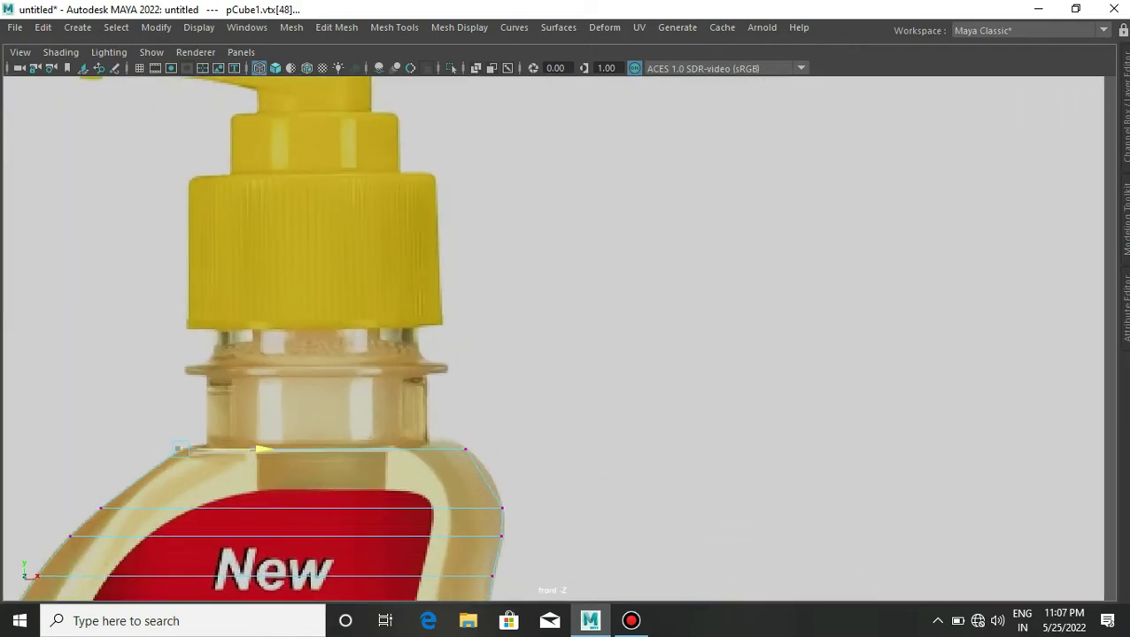
key(ctrl+shift+x)
ctrl+click(149, 473)
drag(498, 483, 489, 473)
Step: Leave vertex editing and return to object mode
scroll(460, 460, down, 3)
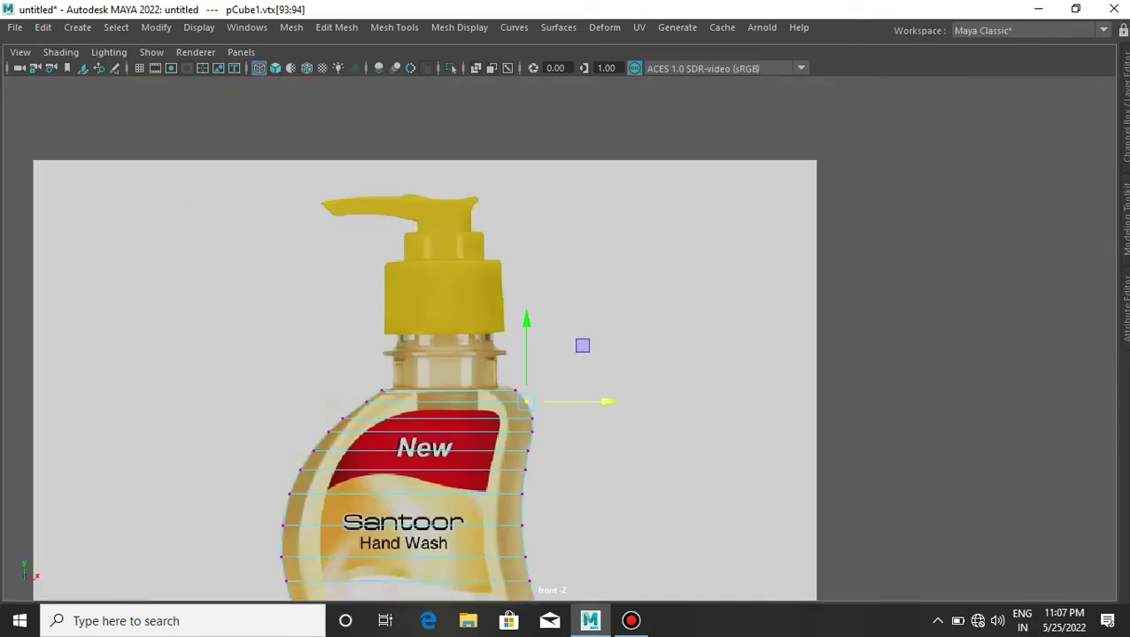
shift+right_click(441, 393)
scroll(441, 393, up, 2)
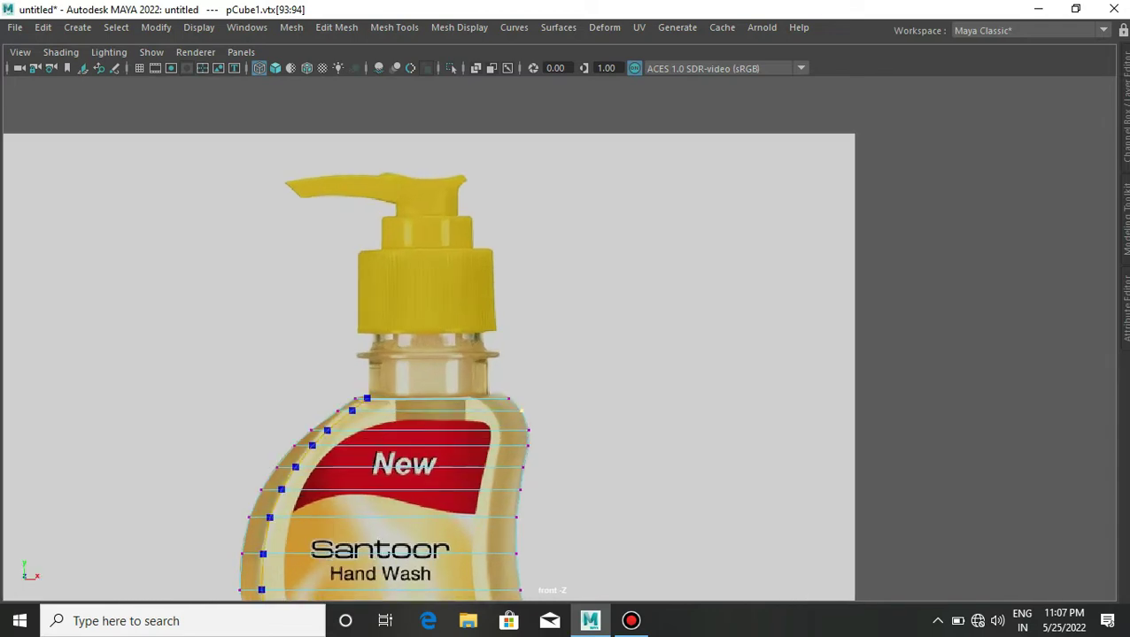
scroll(428, 367, down, 3)
key(F8)
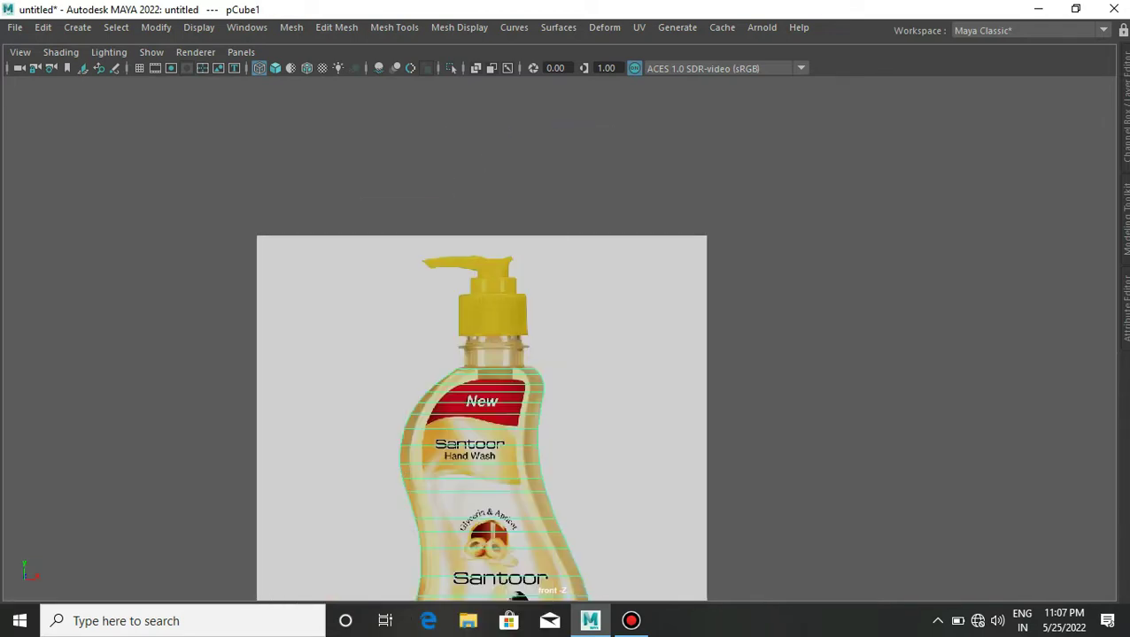
Step: In shaded perspective, select the bottle mesh's vertical corner edges, then return to wireframe
key(5)
alt+drag(567, 336, 690, 328)
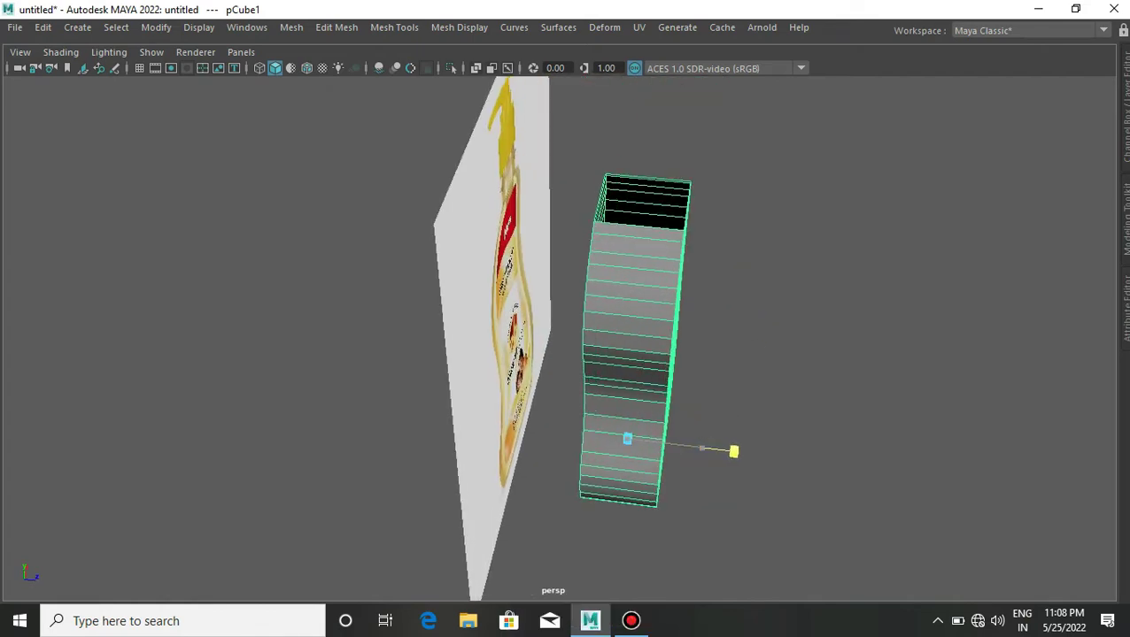
mouse_move(691, 328)
alt+mouse_down()
mouse_move(531, 345)
mouse_move(673, 336)
mouse_move(572, 169)
alt+mouse_up()
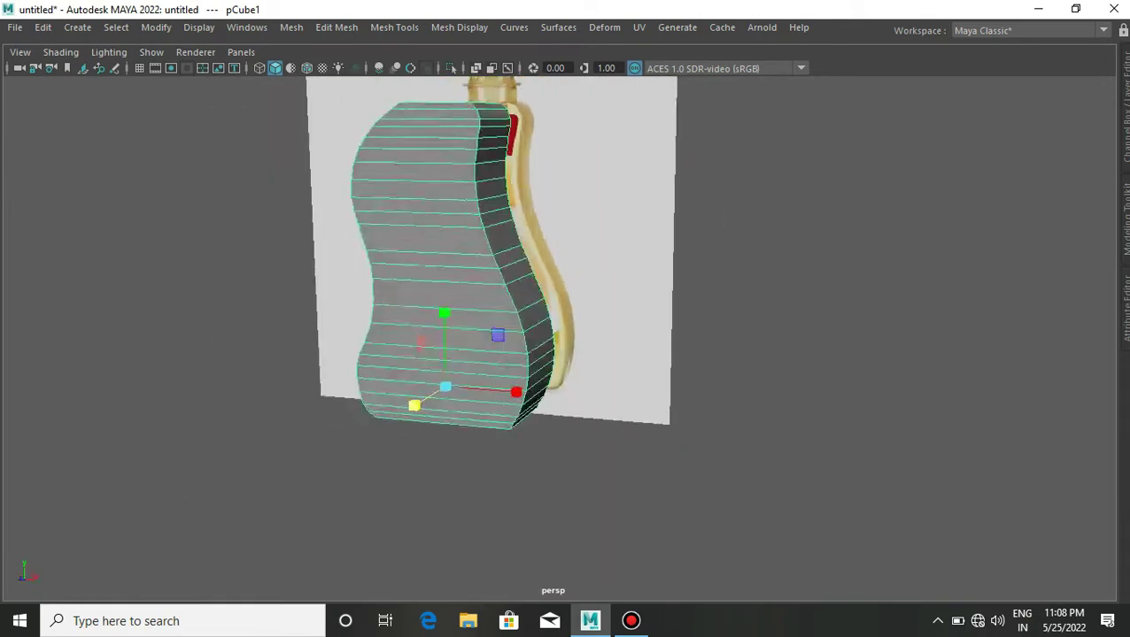
shift+right_click(571, 173)
right_click(572, 163)
click(572, 118)
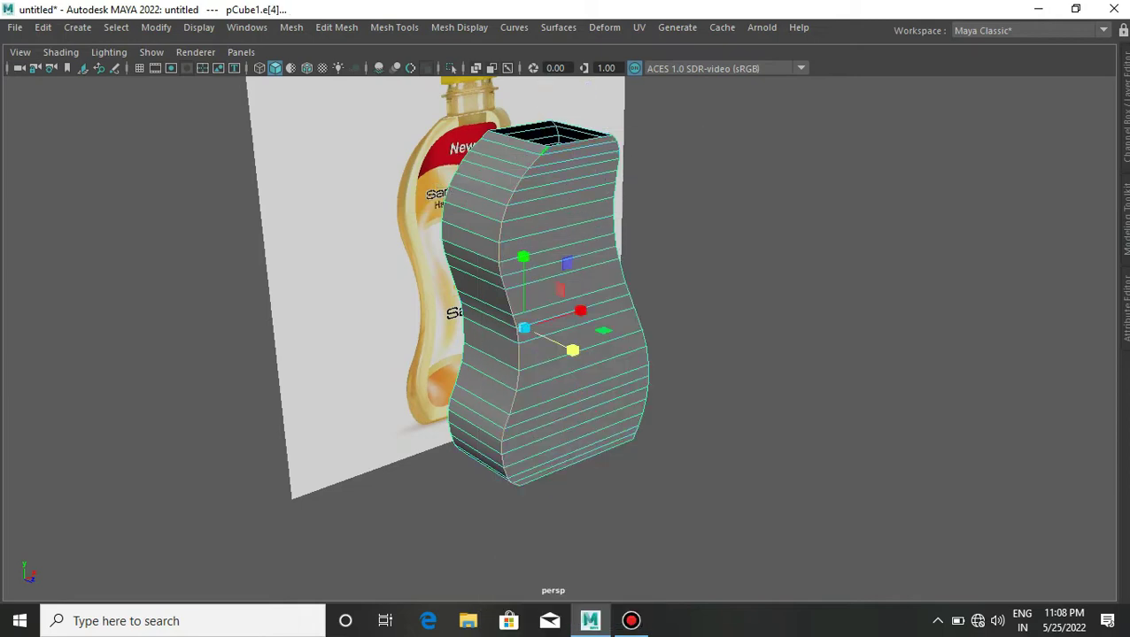
shift+click(617, 161)
alt+drag(616, 161, 496, 169)
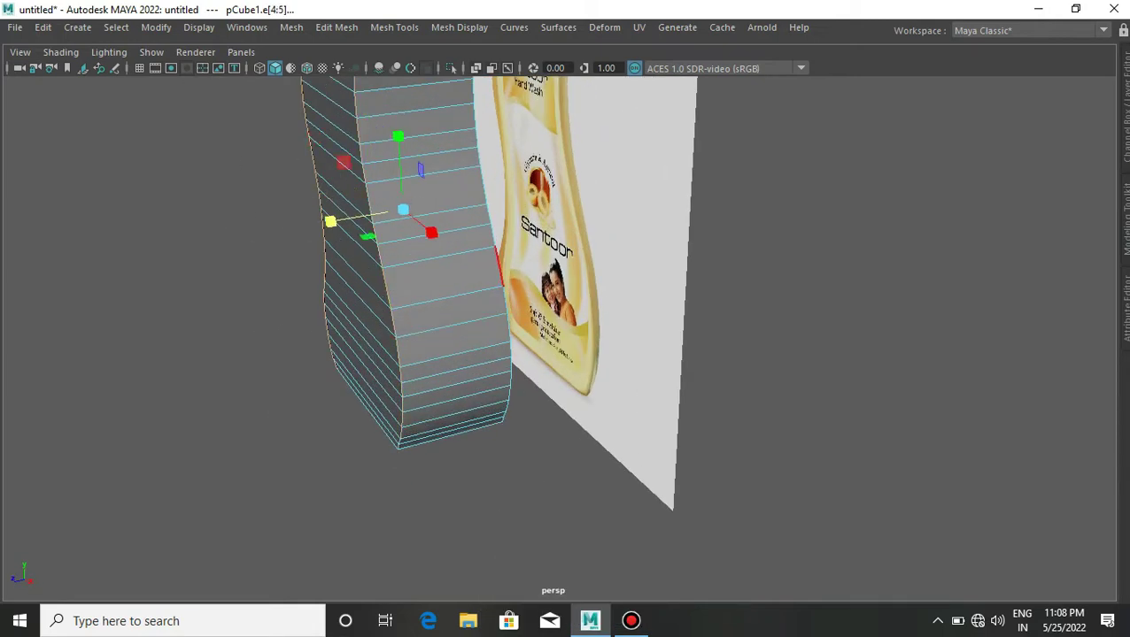
key(4)
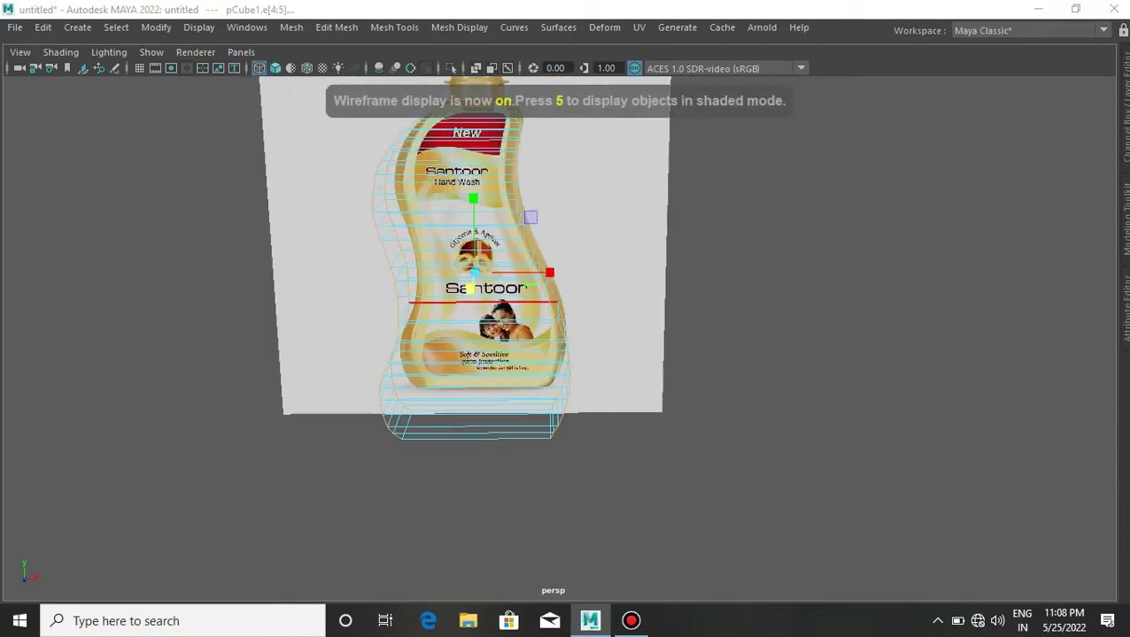
Step: Bevel the selected corner edges with Ctrl+B at a fraction of 1
key(ctrl+b)
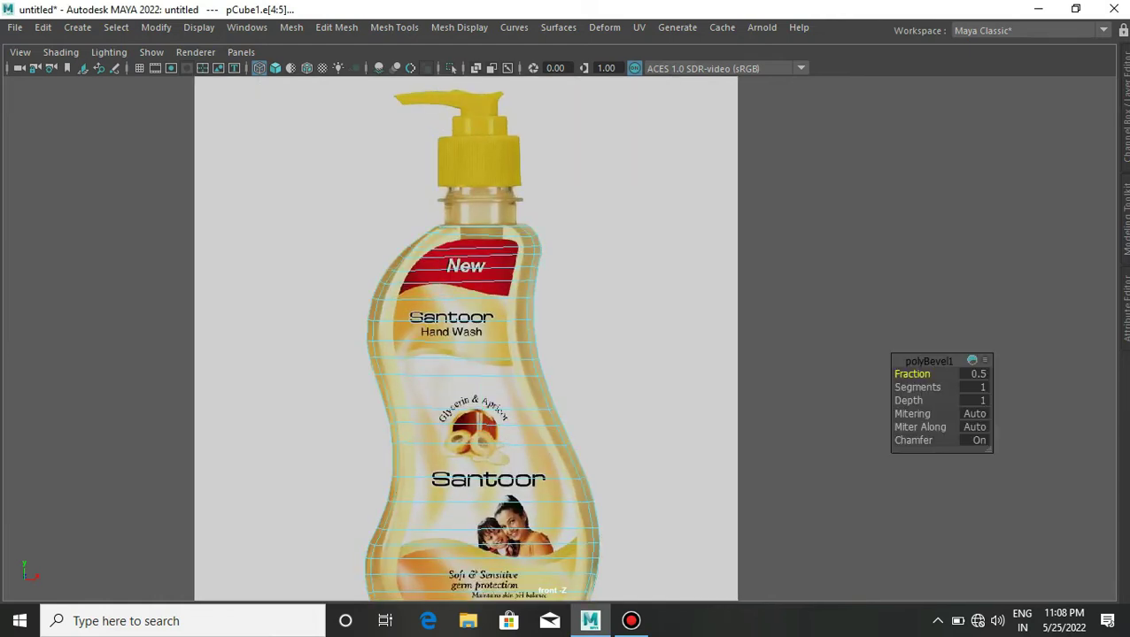
middle_drag(478, 354, 566, 354)
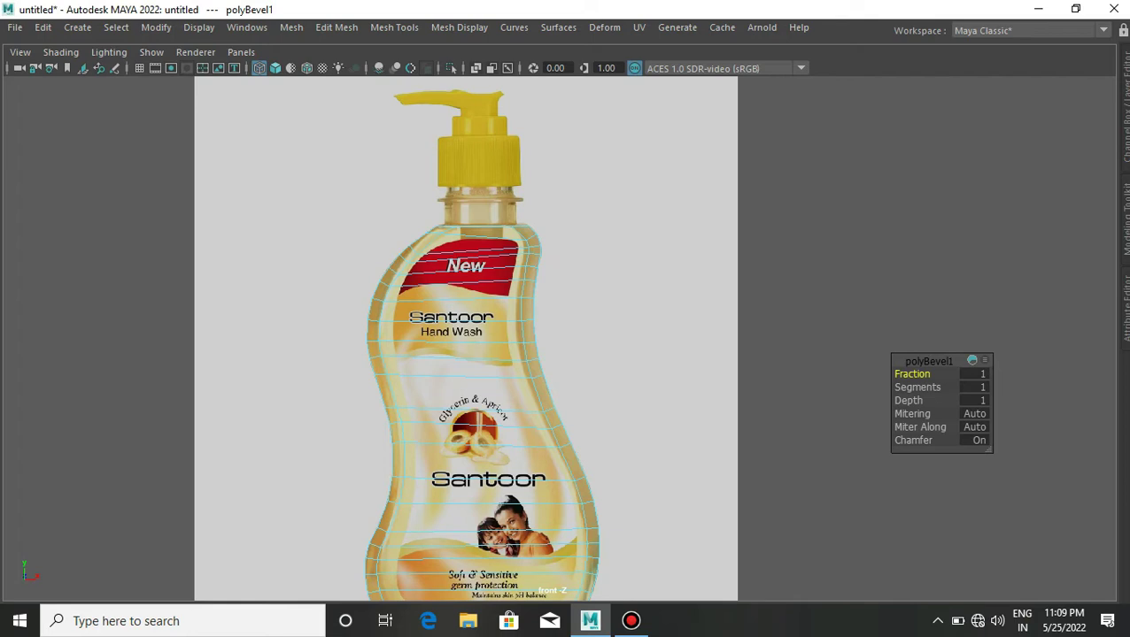
key(ctrl+a)
middle_drag(513, 354, 531, 355)
key(ctrl+a)
Step: Inspect the bevelled bottle in shaded perspective and select an edge at the top
key(space)
key(5)
alt+drag(566, 355, 495, 336)
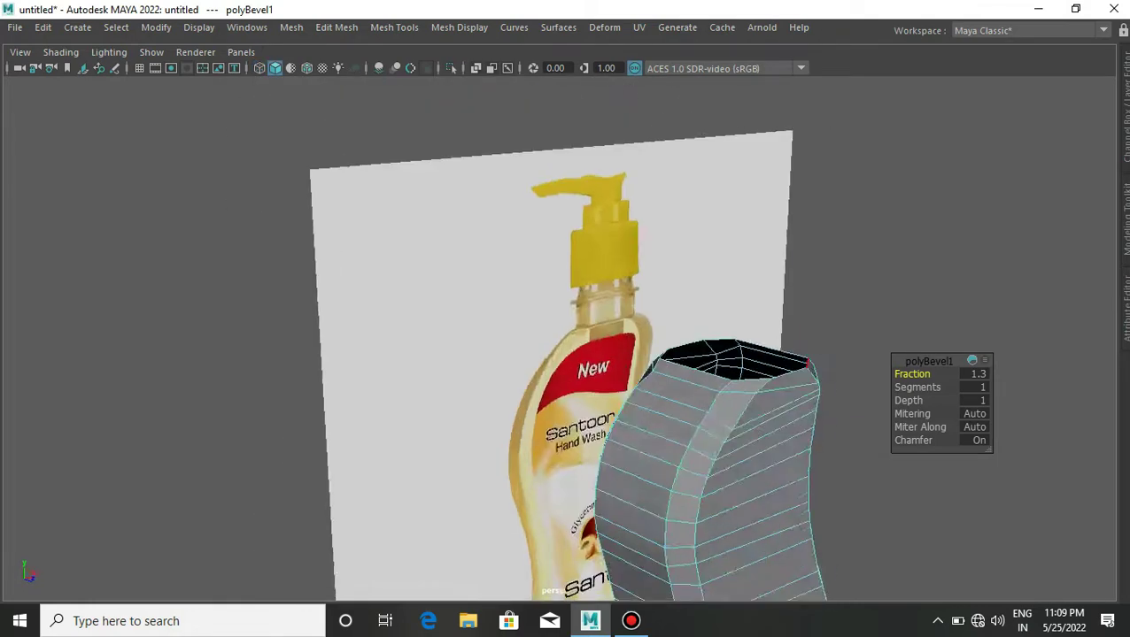
alt+drag(567, 354, 495, 355)
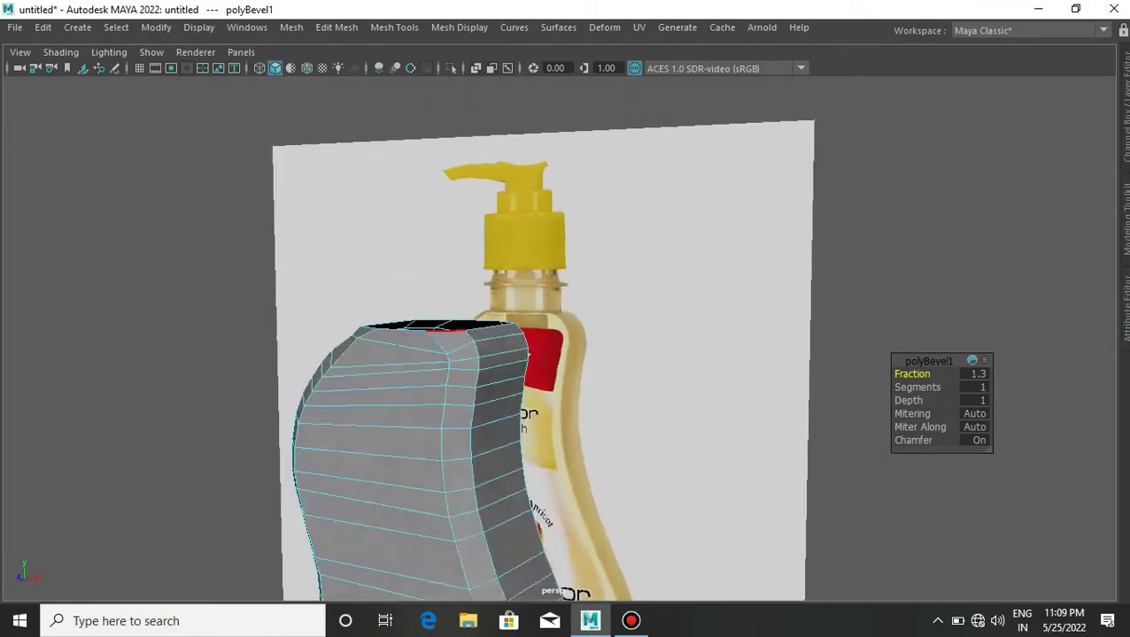
mouse_move(532, 354)
middle_down()
mouse_move(478, 354)
mouse_move(602, 354)
middle_up()
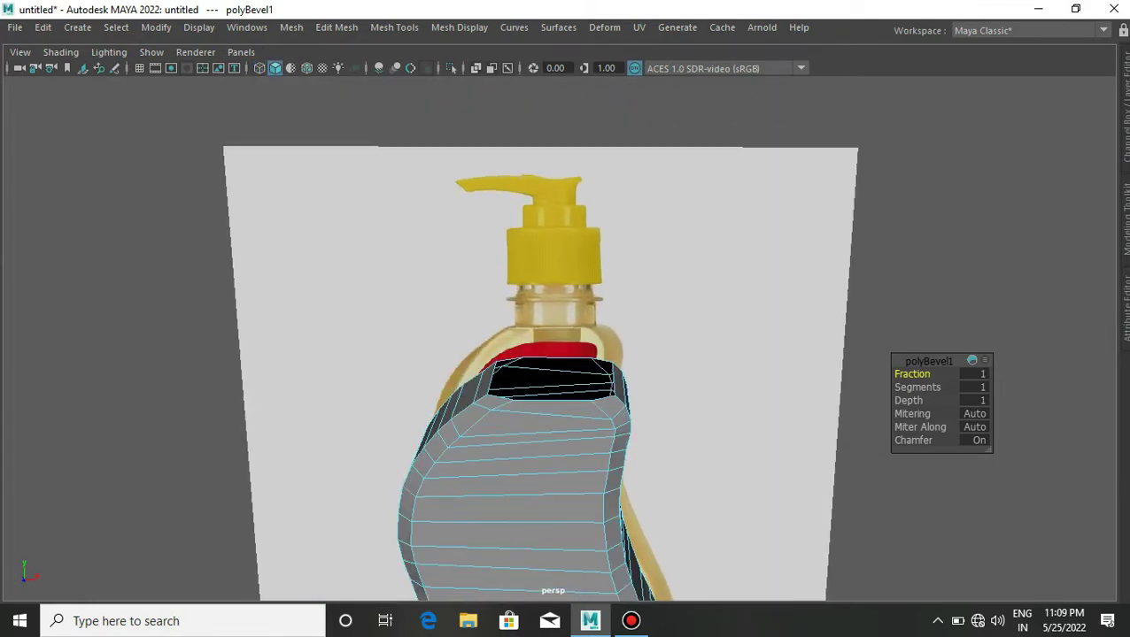
mouse_move(566, 354)
alt+mouse_down()
mouse_move(460, 354)
mouse_move(541, 354)
alt+mouse_up()
right_drag(564, 161, 565, 116)
click(585, 361)
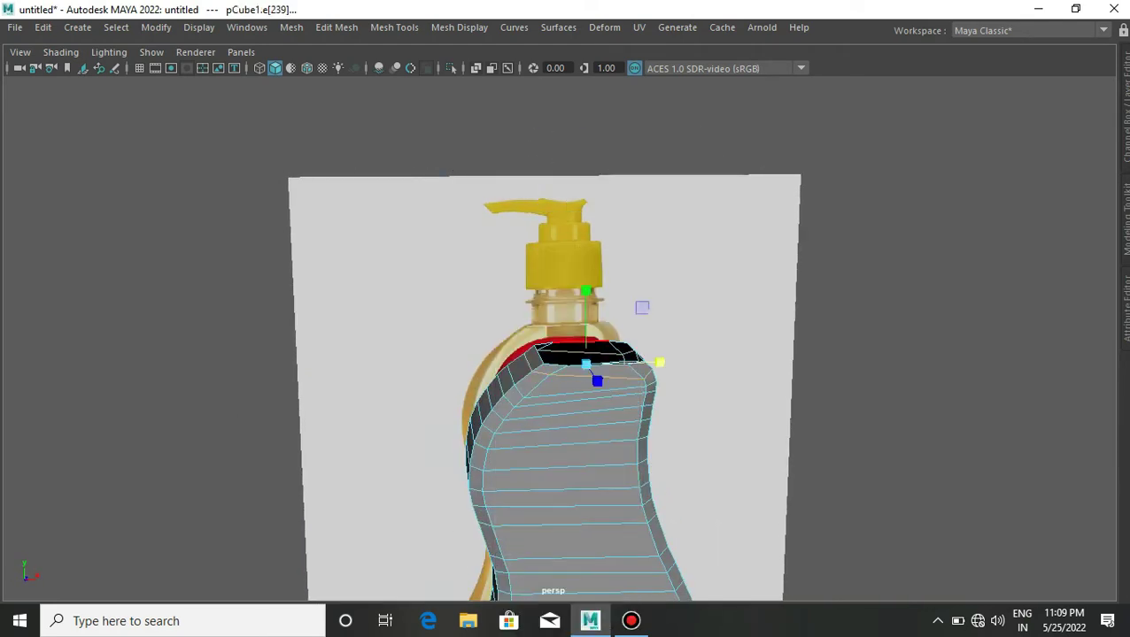
Step: Select the bottle's top opening edge loop, working from front view and then above
alt+drag(567, 354, 496, 354)
key(space)
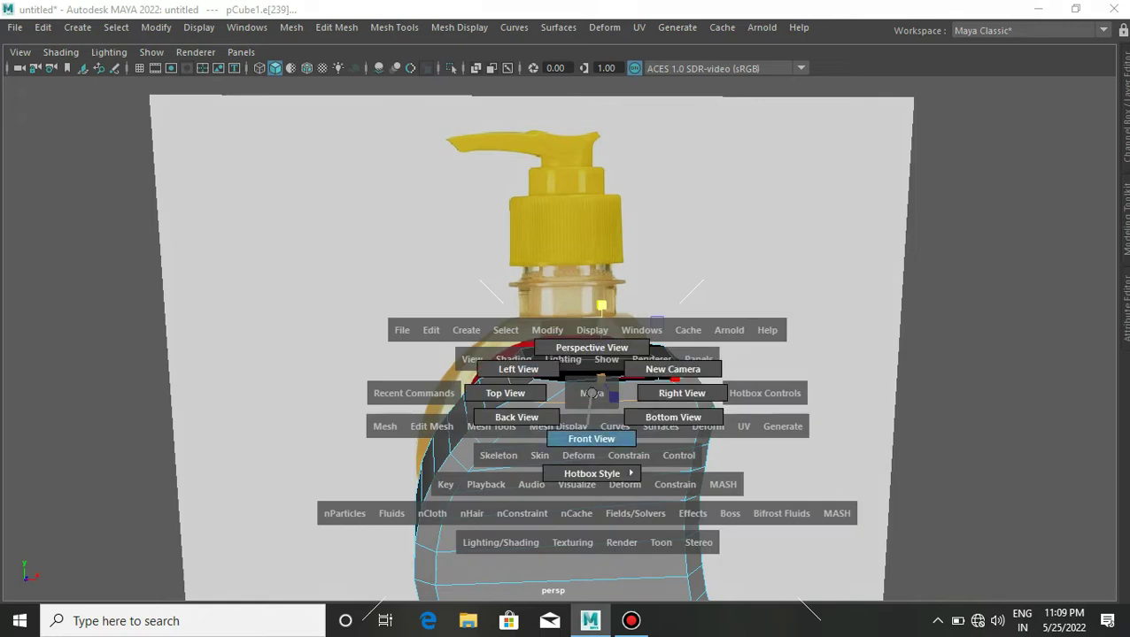
drag(590, 393, 589, 441)
scroll(434, 337, up, 2)
alt+middle_drag(434, 177, 506, 408)
click(364, 410)
click(648, 411)
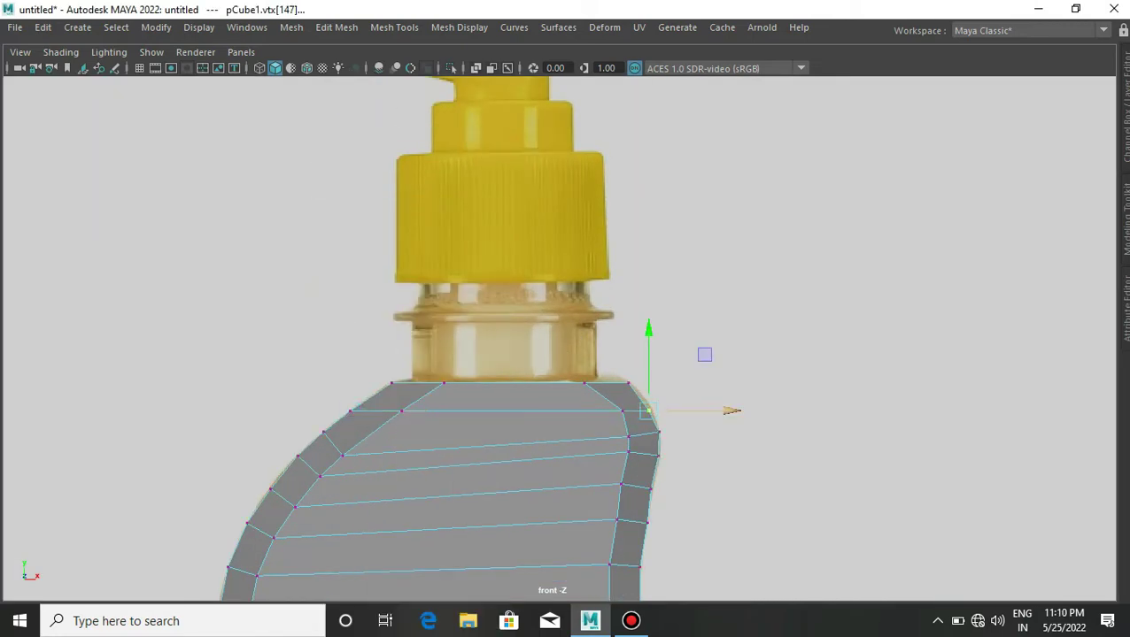
drag(618, 373, 635, 391)
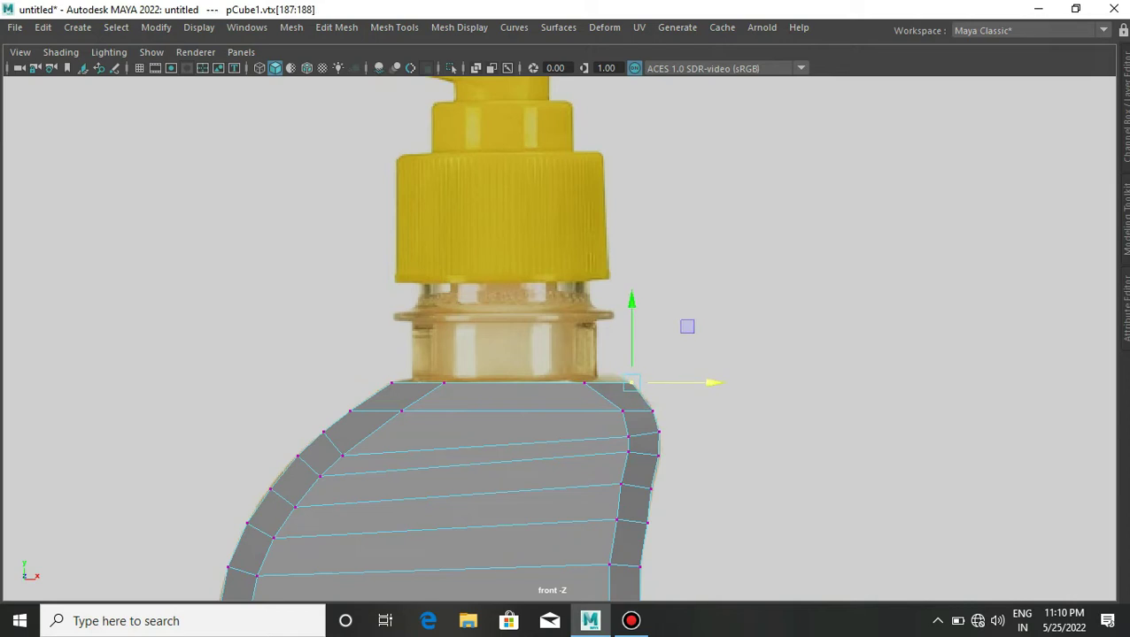
key(space)
drag(564, 400, 565, 356)
mouse_move(620, 336)
alt+mouse_down()
mouse_move(532, 355)
mouse_move(607, 162)
alt+mouse_up()
right_drag(607, 162, 607, 119)
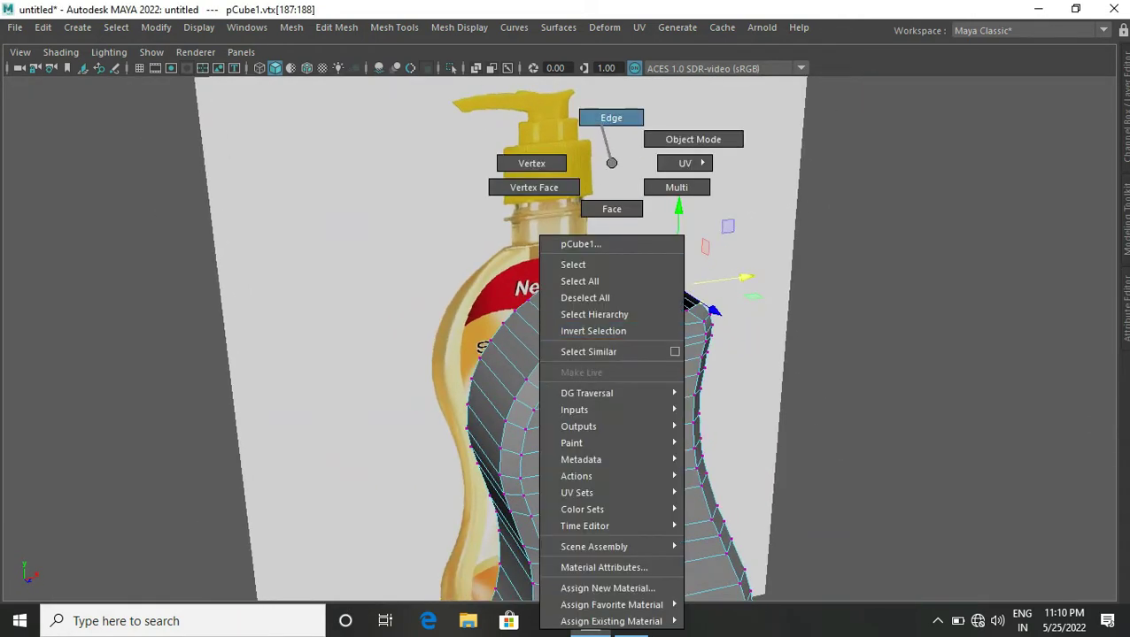
mouse_move(567, 337)
alt+mouse_down()
mouse_move(540, 283)
mouse_move(575, 284)
alt+mouse_up()
Step: Shrink the top loop, circularize it with radial offset -0.16, and extrude a neck
drag(675, 329, 651, 334)
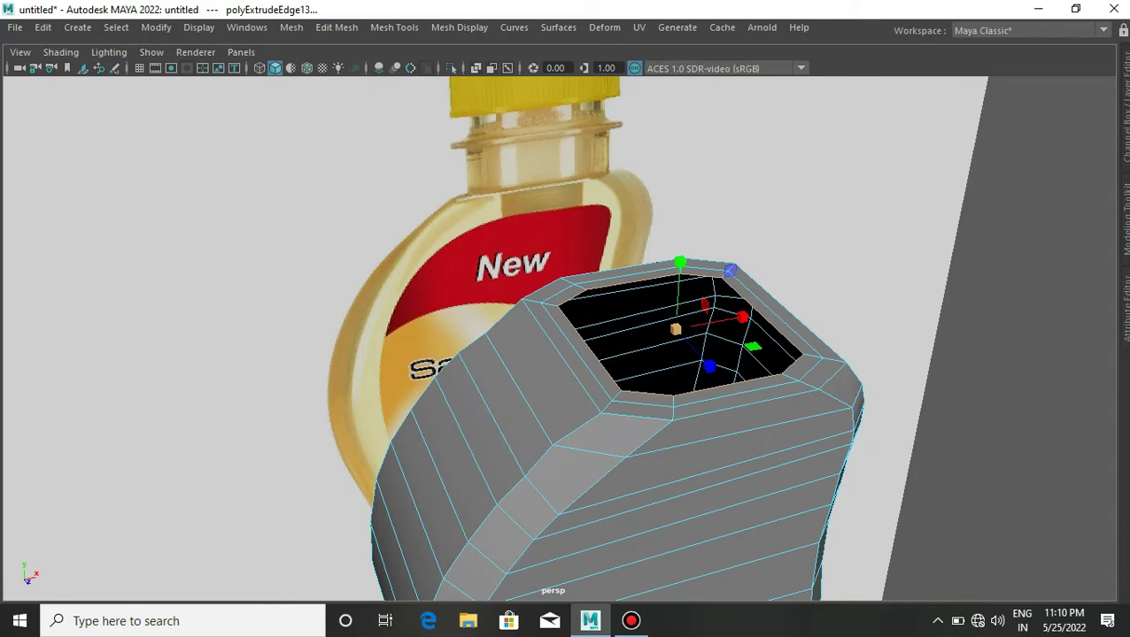
shift+right_drag(674, 330, 574, 348)
drag(922, 387, 904, 387)
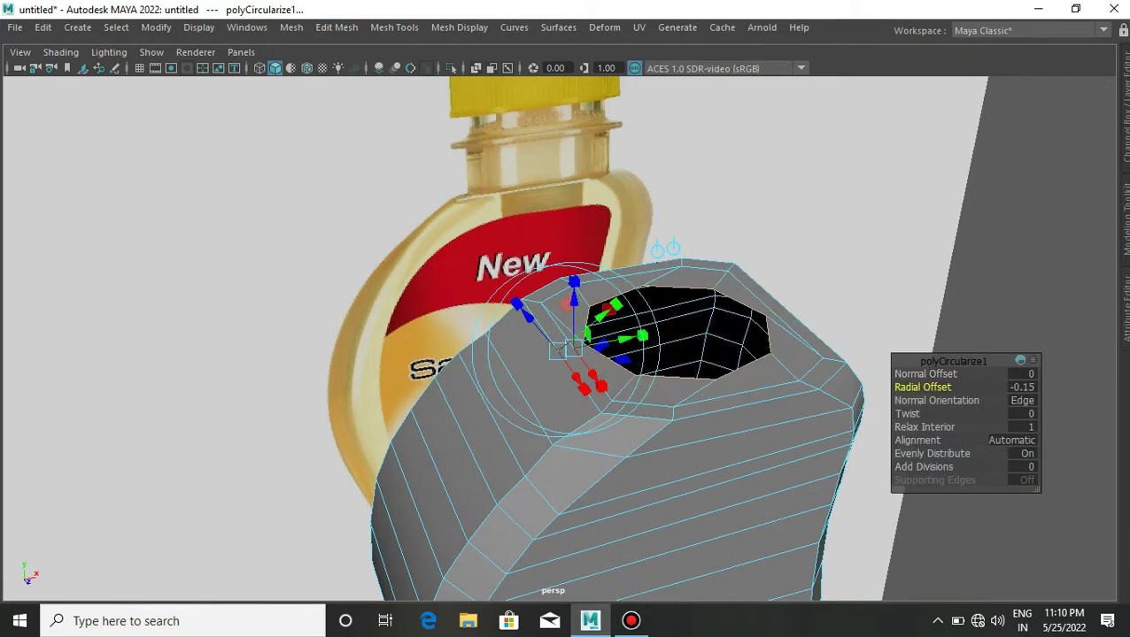
alt+drag(567, 354, 495, 266)
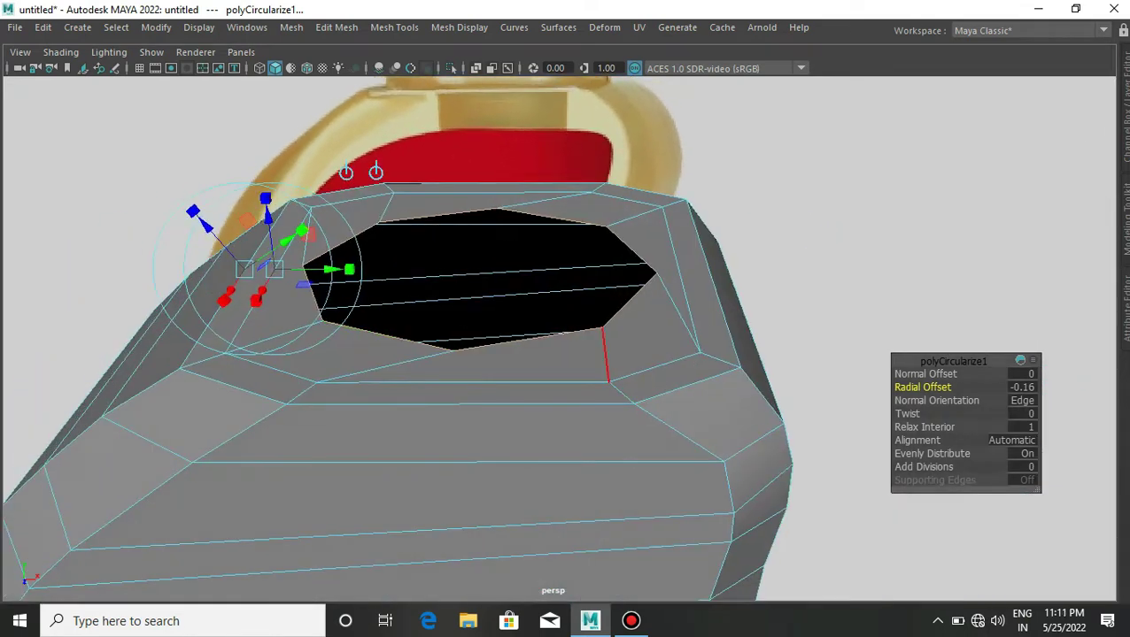
key(w)
key(space)
drag(505, 292, 505, 336)
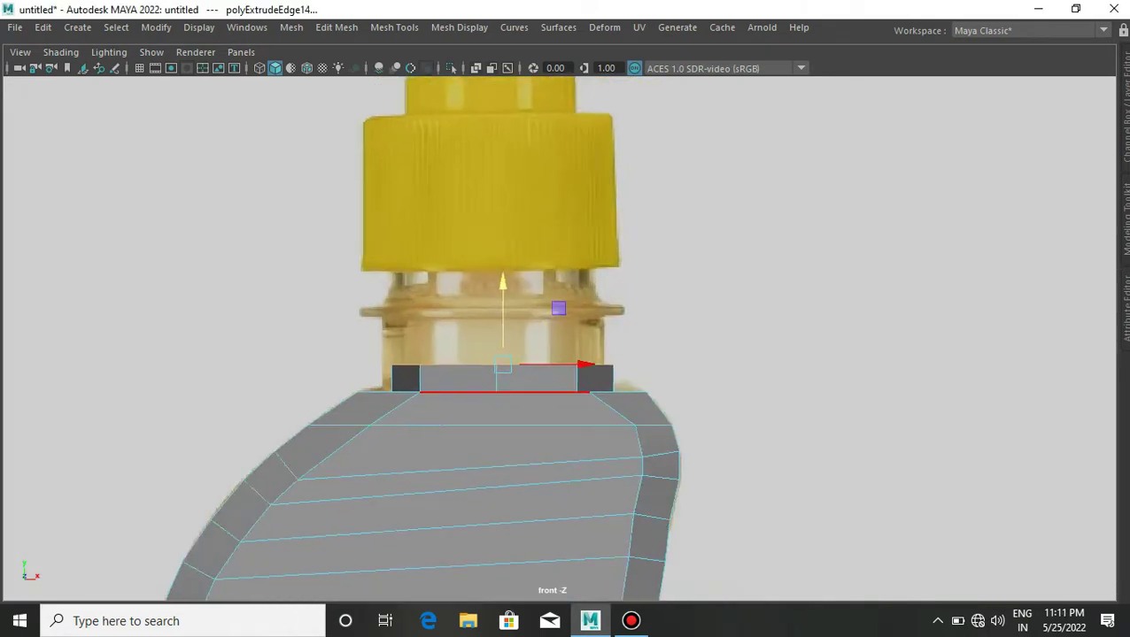
Step: Select the neck face ring and raise its top vertices to lengthen the neck
key(F11)
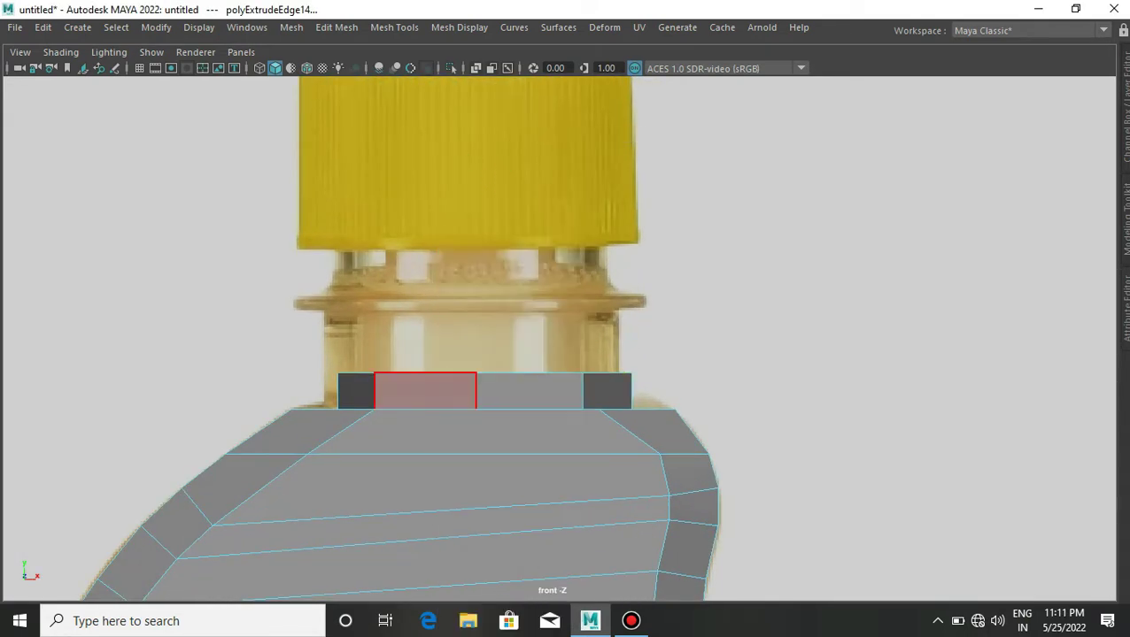
click(528, 390)
double_click(528, 391)
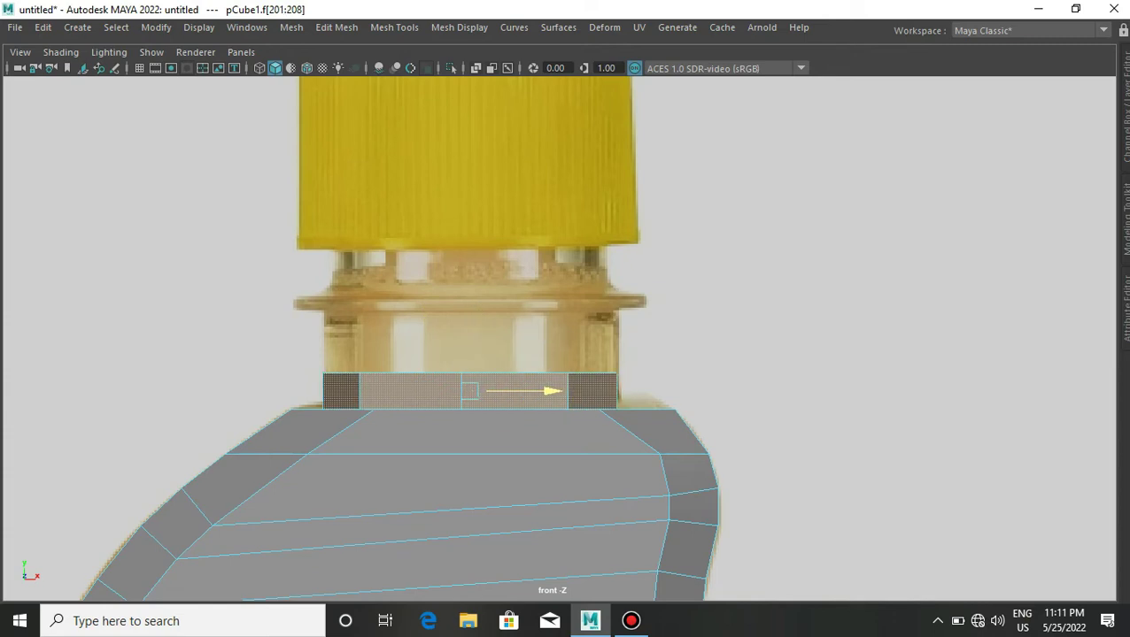
right_drag(535, 163, 461, 161)
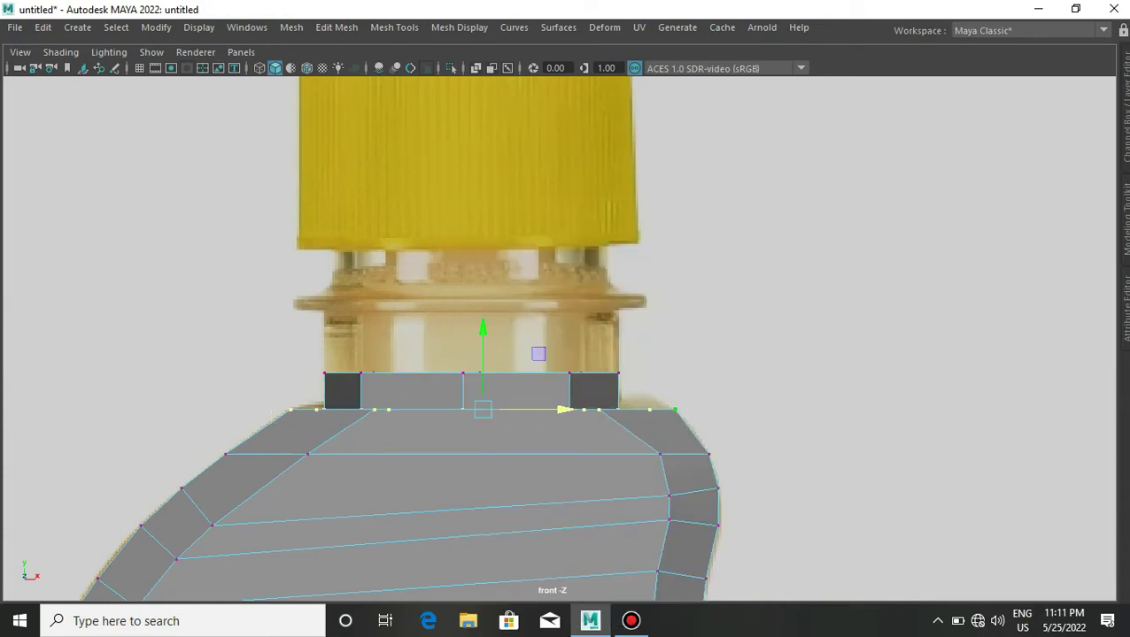
drag(470, 328, 470, 265)
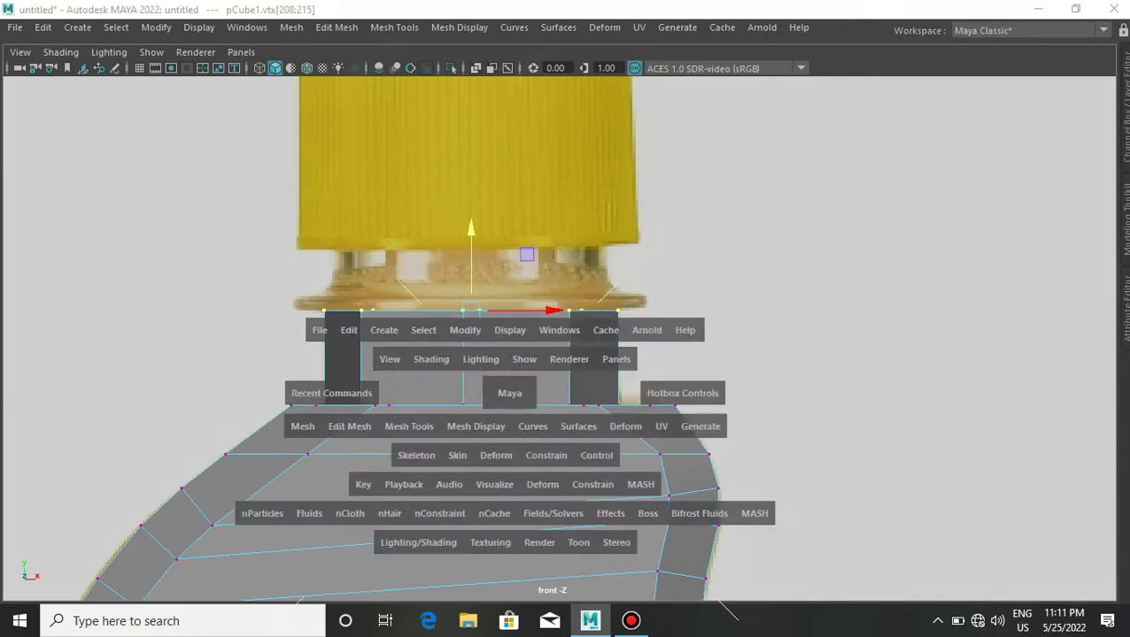
Step: Insert horizontal edge loops around the neck with Multi-Cut
drag(512, 393, 511, 347)
shift+right_drag(671, 396, 580, 396)
ctrl+click(731, 439)
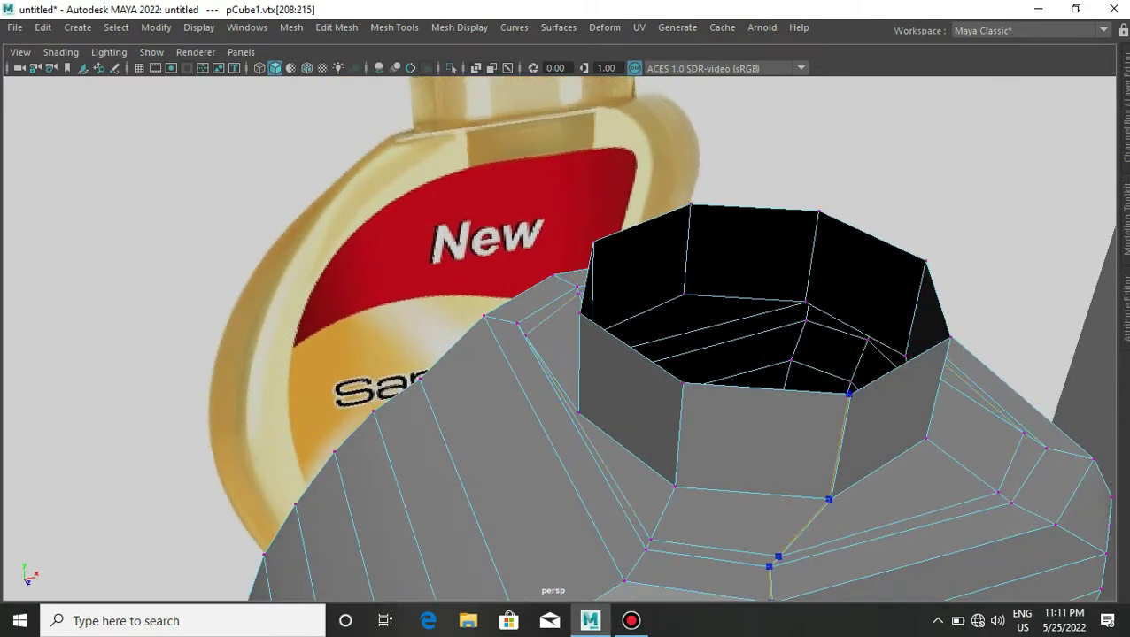
ctrl+click(762, 447)
ctrl+click(761, 399)
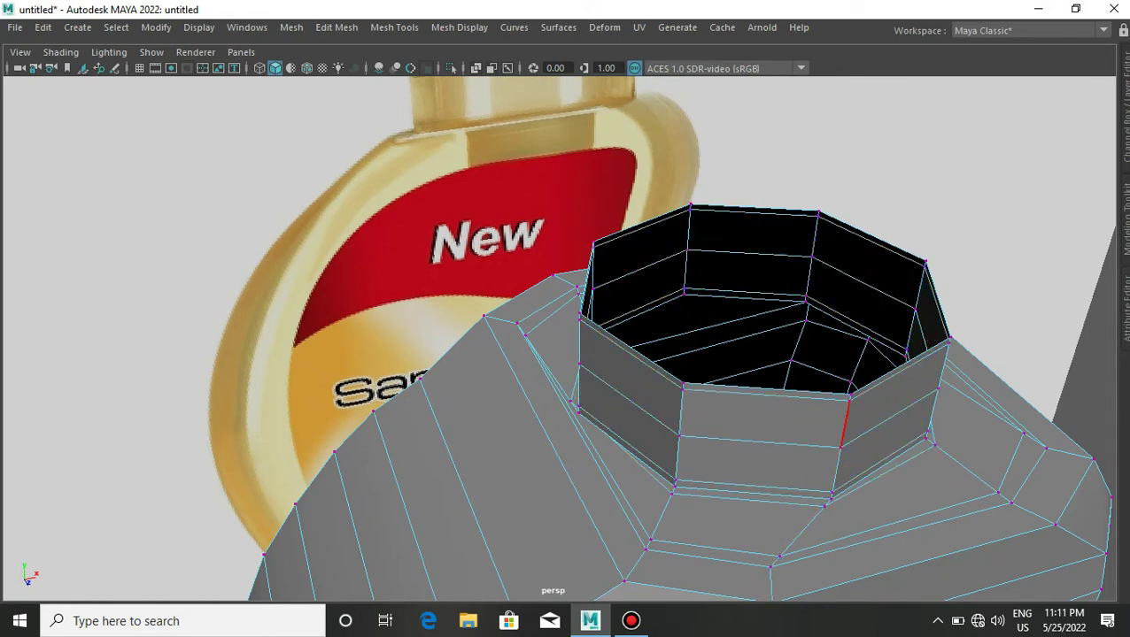
mouse_move(567, 354)
alt+mouse_down()
mouse_move(407, 355)
mouse_move(531, 354)
alt+mouse_up()
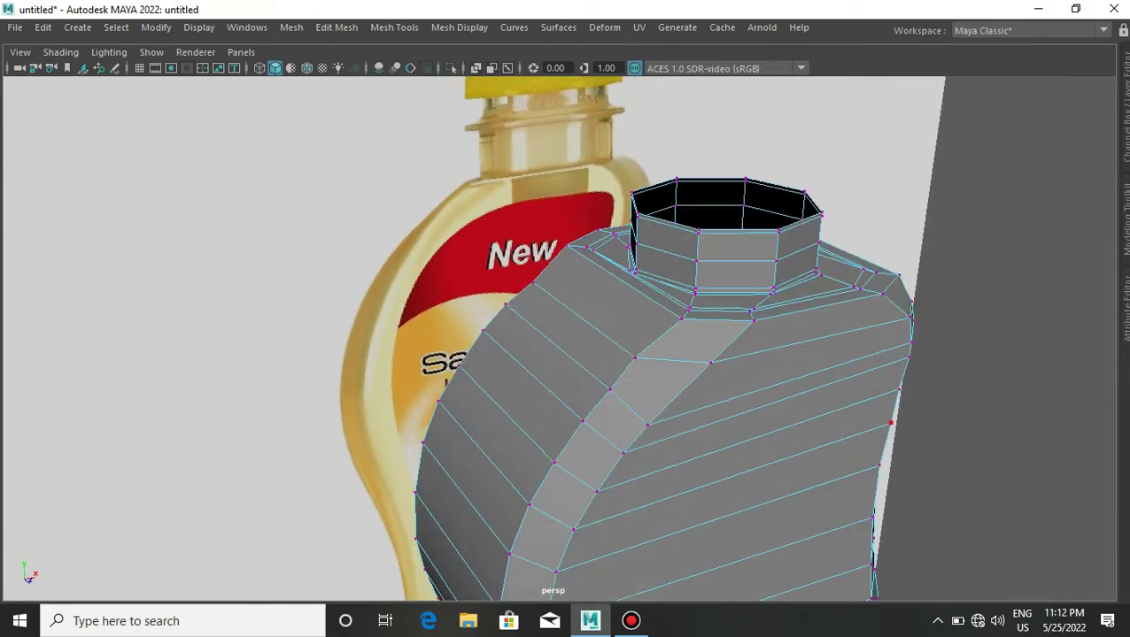
shift+right_click(756, 360)
right_drag(749, 162, 749, 117)
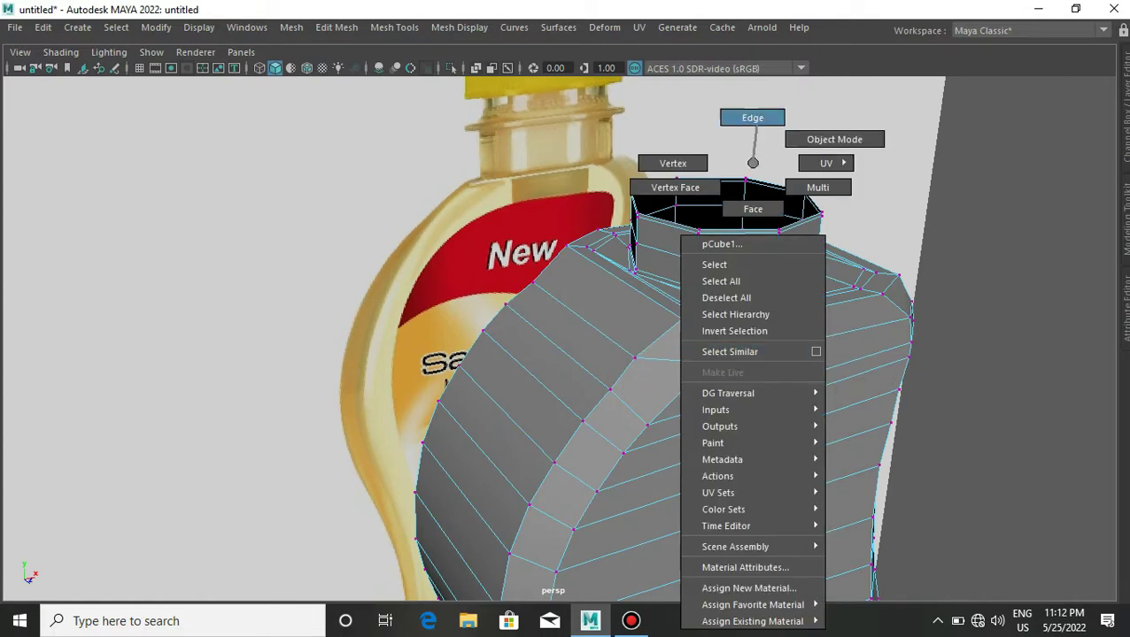
Step: Bevel the neck-base edge at a fraction of 0.3 with 3 segments
mouse_move(730, 346)
alt+mouse_down()
mouse_move(354, 355)
mouse_move(567, 354)
alt+mouse_up()
drag(417, 115, 698, 164)
mouse_move(698, 164)
alt+mouse_down()
mouse_move(602, 173)
mouse_move(576, 203)
mouse_move(566, 266)
mouse_move(593, 257)
mouse_move(637, 284)
mouse_move(673, 266)
mouse_move(620, 283)
mouse_move(576, 275)
mouse_move(620, 266)
mouse_move(638, 292)
alt+mouse_up()
key(ctrl+b)
drag(977, 373, 957, 374)
mouse_move(567, 354)
mouse_down()
mouse_move(602, 354)
mouse_move(690, 318)
mouse_move(637, 337)
mouse_up()
scroll(567, 336, down, 5)
mouse_move(532, 336)
alt+mouse_down()
mouse_move(584, 336)
mouse_move(584, 381)
alt+mouse_up()
scroll(567, 336, up, 3)
mouse_move(566, 336)
alt+mouse_down()
mouse_move(496, 354)
mouse_move(425, 337)
alt+mouse_up()
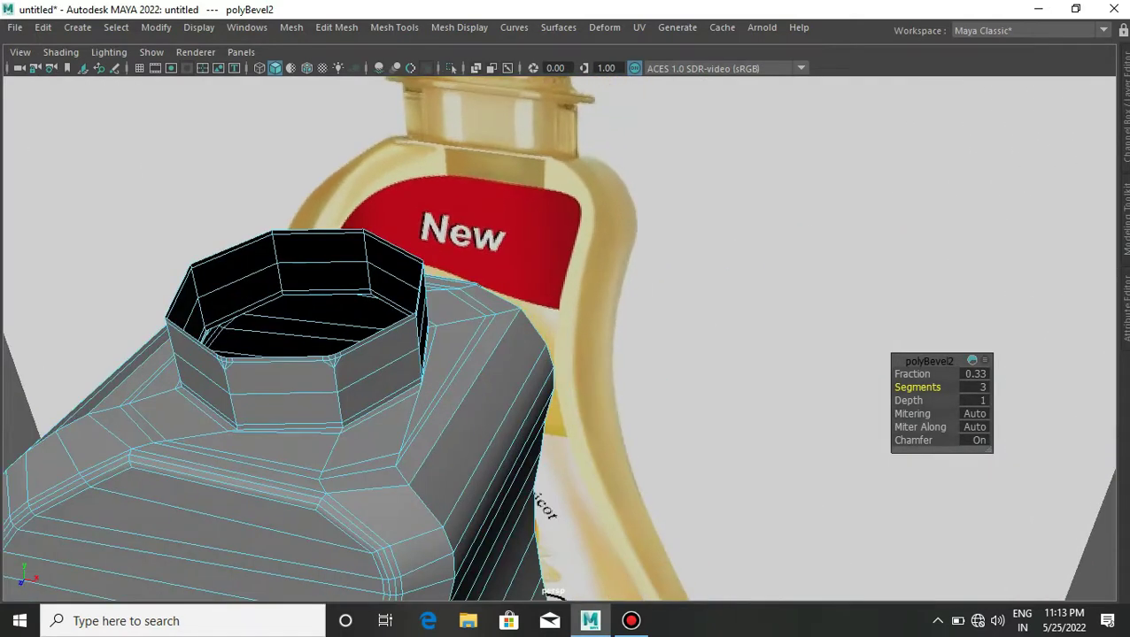
alt+drag(567, 354, 443, 401)
alt+drag(549, 328, 638, 340)
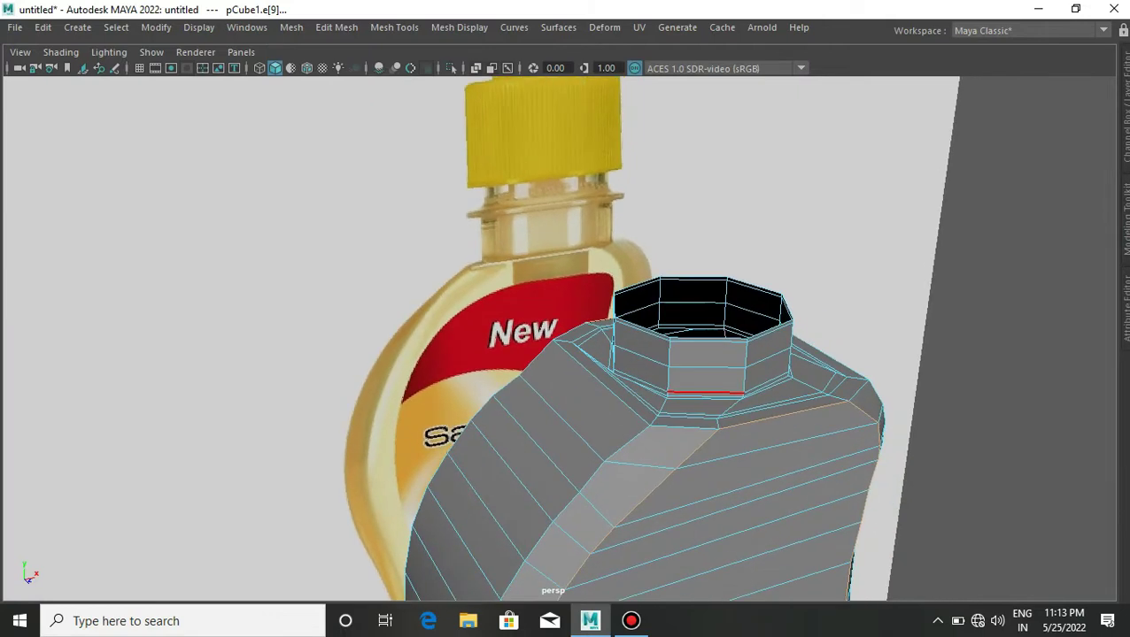
Step: Bevel the selected edges again at a fraction of about 0.28 with more segments
key(ctrl+b)
middle_drag(567, 354, 496, 355)
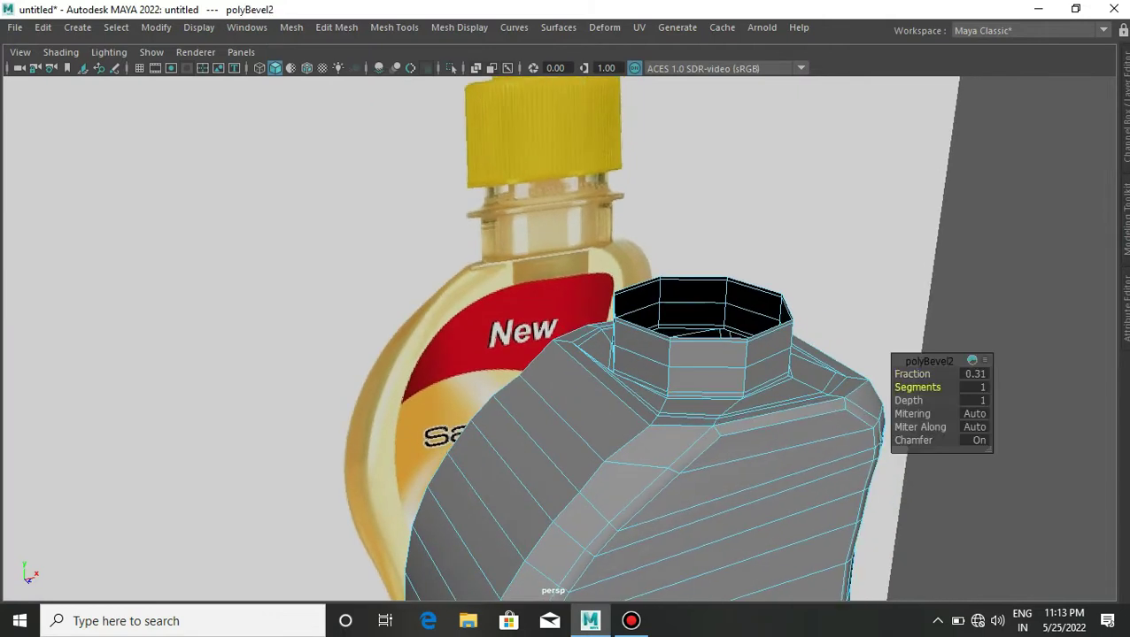
middle_drag(566, 355, 619, 354)
mouse_move(567, 354)
alt+mouse_down()
mouse_move(708, 354)
mouse_move(620, 354)
mouse_move(655, 354)
alt+mouse_up()
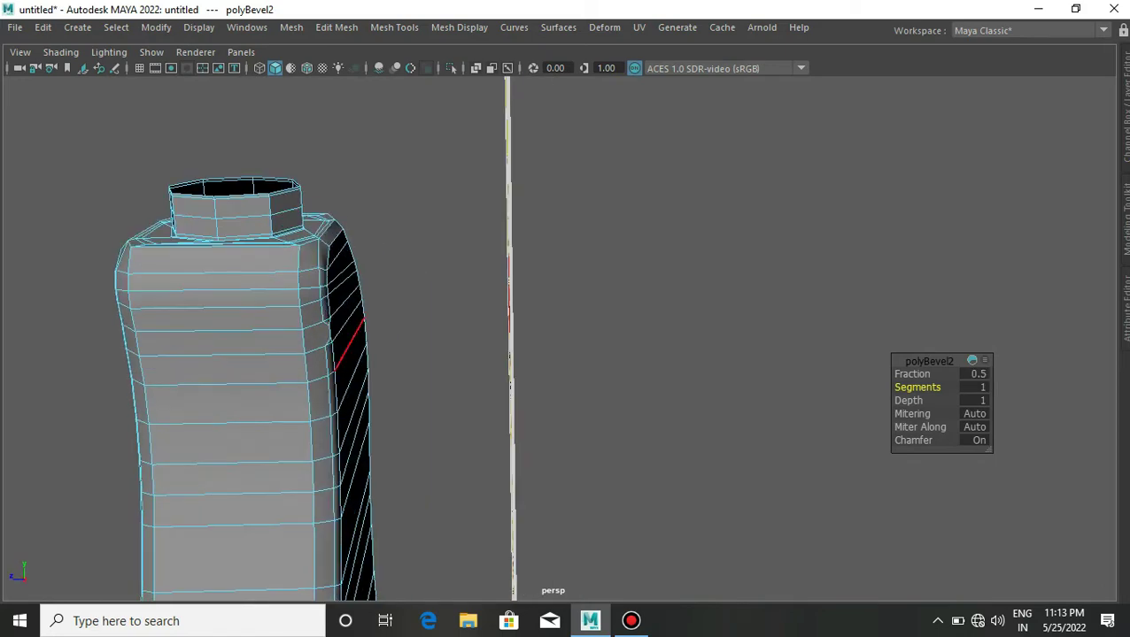
Step: Bevel the outer side edge of the bottle at fraction 0.36 with 4 segments
click(352, 341)
alt+middle_drag(567, 354, 469, 327)
key(ctrl+b)
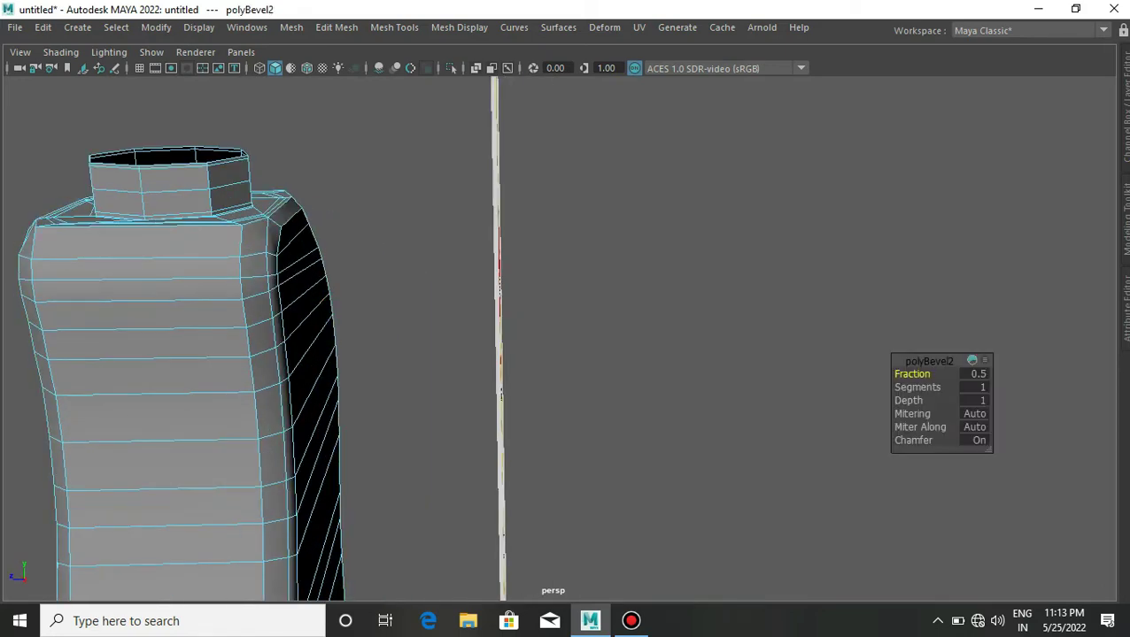
drag(912, 374, 886, 373)
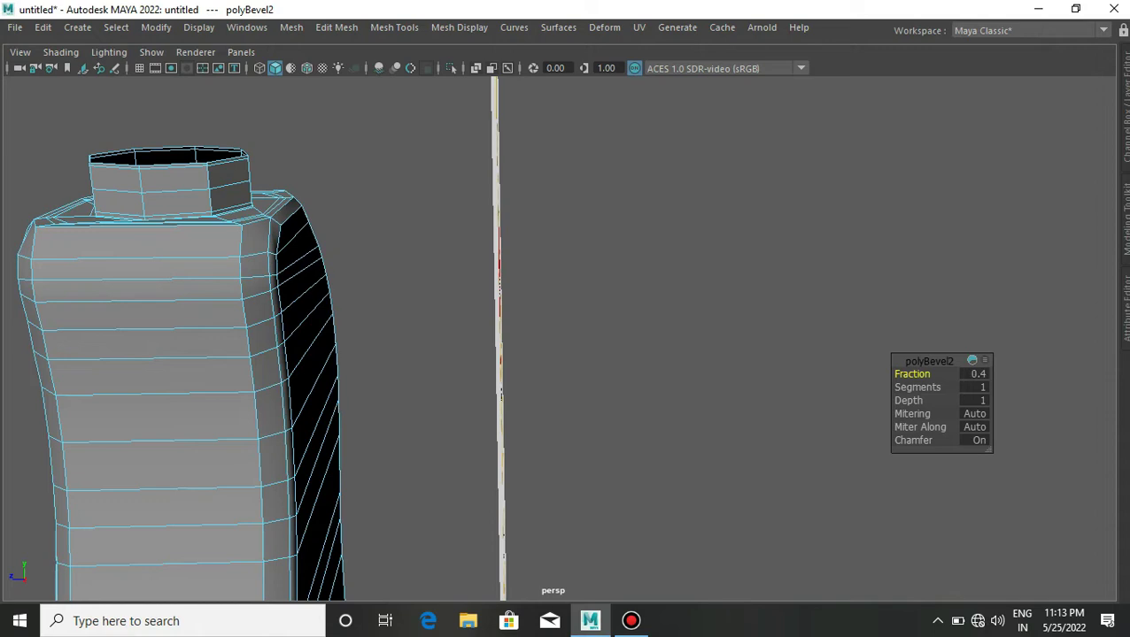
alt+drag(566, 354, 461, 354)
drag(918, 387, 944, 387)
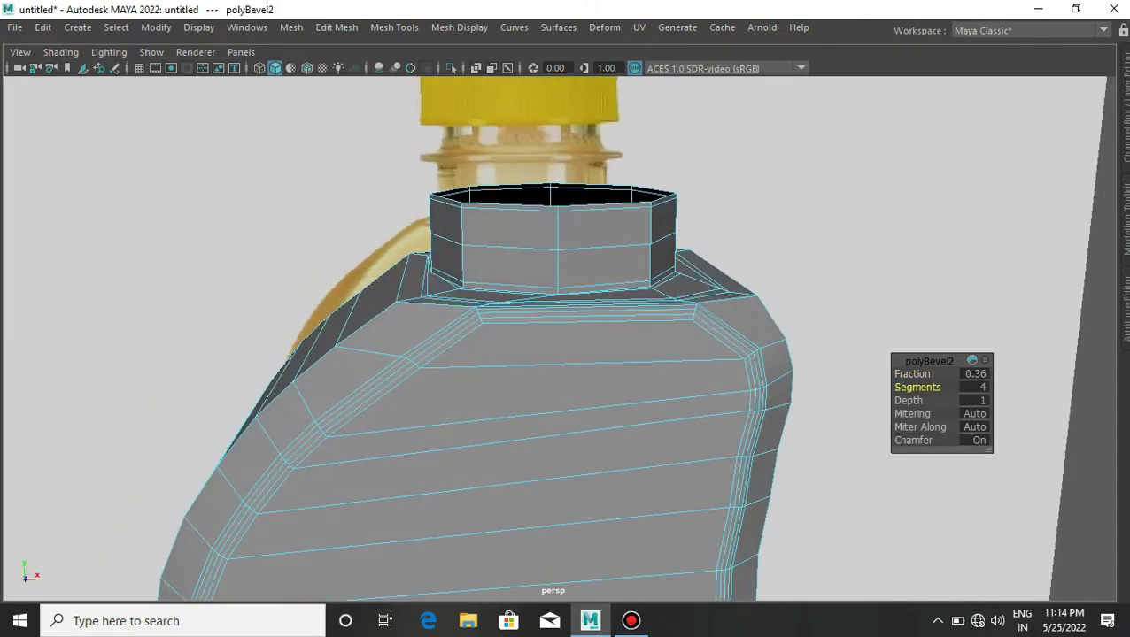
scroll(576, 316, up, 2)
scroll(575, 316, down, 4)
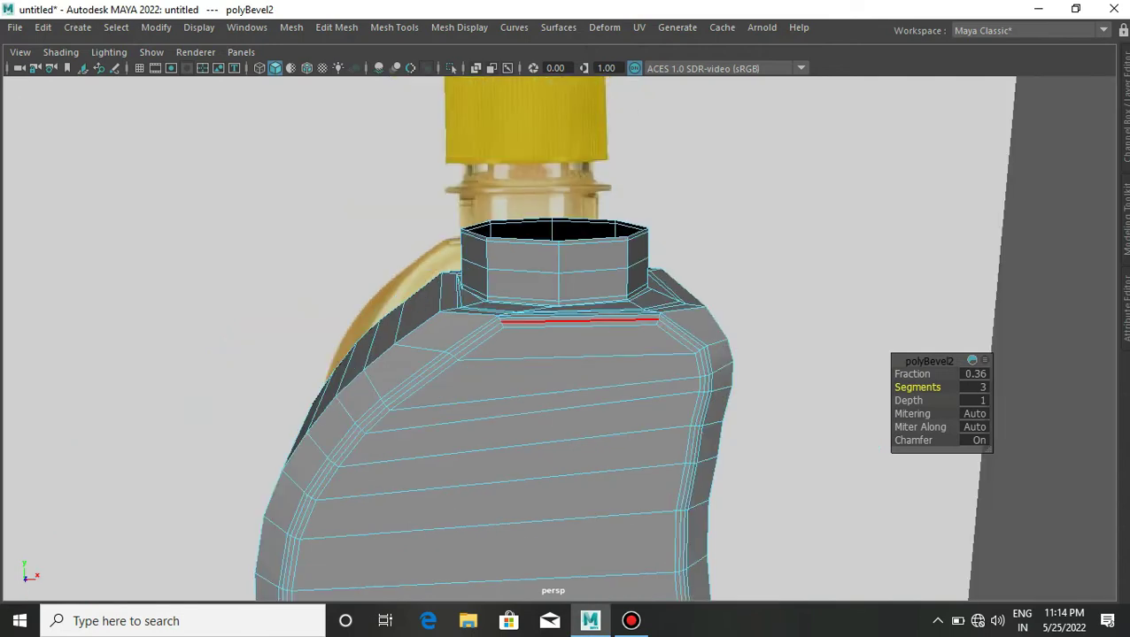
scroll(575, 316, down, 3)
Step: Deselect the bottle and orbit around to inspect its rounded contours
alt+drag(576, 316, 682, 301)
click(841, 266)
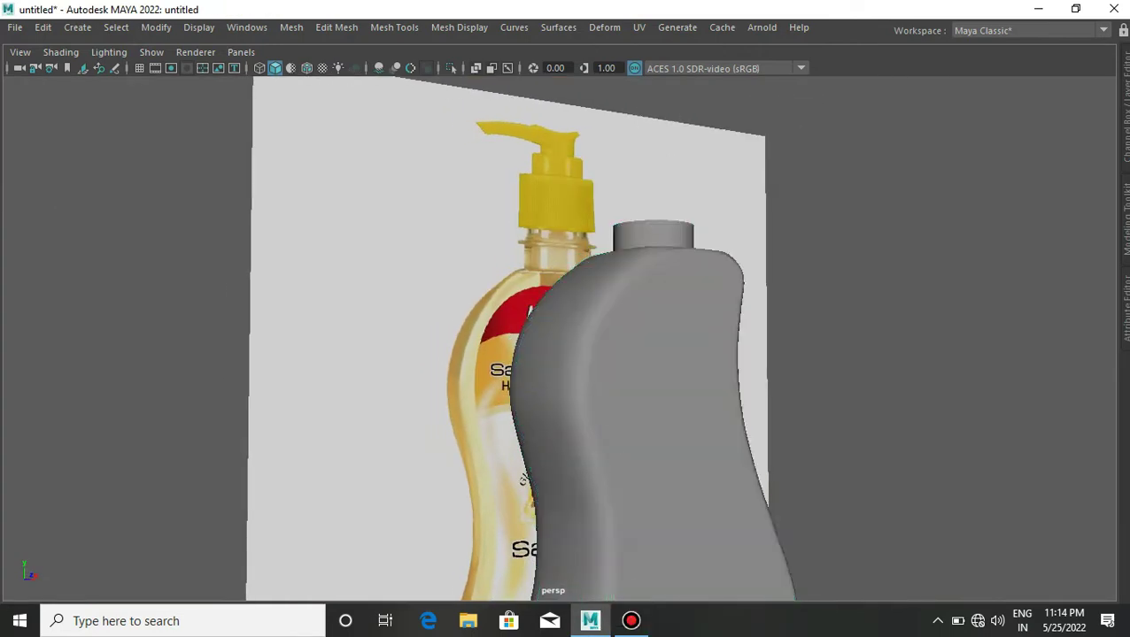
scroll(576, 354, down, 2)
mouse_move(576, 354)
alt+mouse_down()
mouse_move(620, 293)
mouse_move(691, 354)
mouse_move(637, 336)
mouse_move(611, 292)
mouse_move(566, 319)
mouse_move(549, 354)
mouse_move(460, 337)
mouse_move(496, 327)
mouse_move(584, 354)
alt+mouse_up()
scroll(549, 354, down, 2)
scroll(549, 354, up, 3)
scroll(549, 354, up, 3)
Step: Select the bottle's bottom face from an underside view
click(576, 266)
alt+drag(575, 266, 532, 266)
shift+right_click(534, 179)
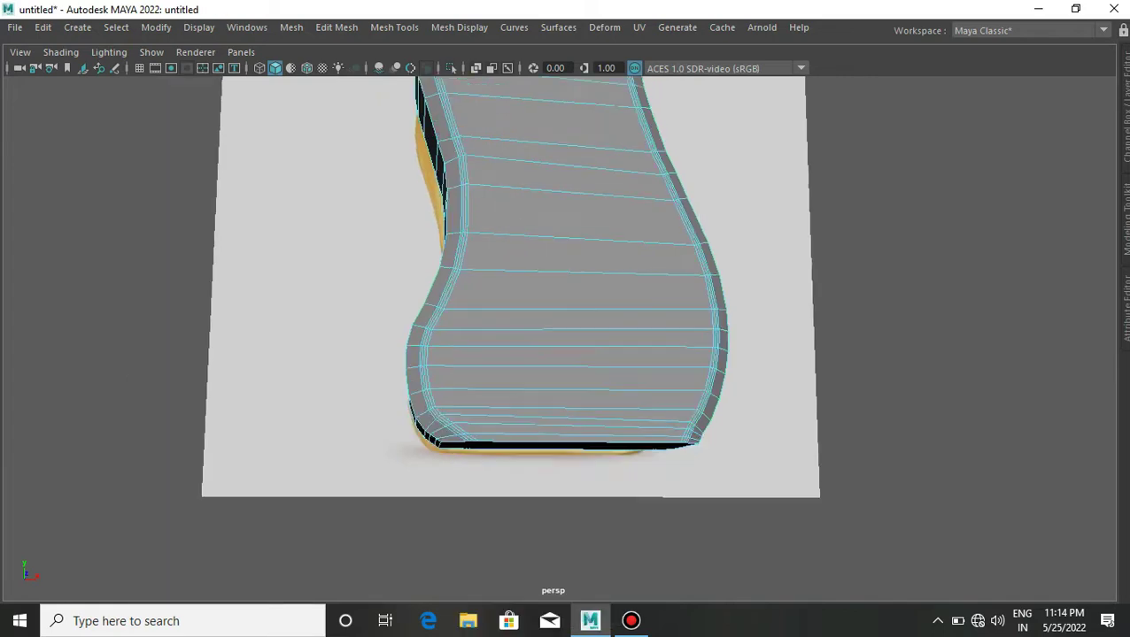
alt+drag(567, 310, 531, 266)
right_drag(572, 161, 570, 213)
click(620, 390)
scroll(620, 390, up, 2)
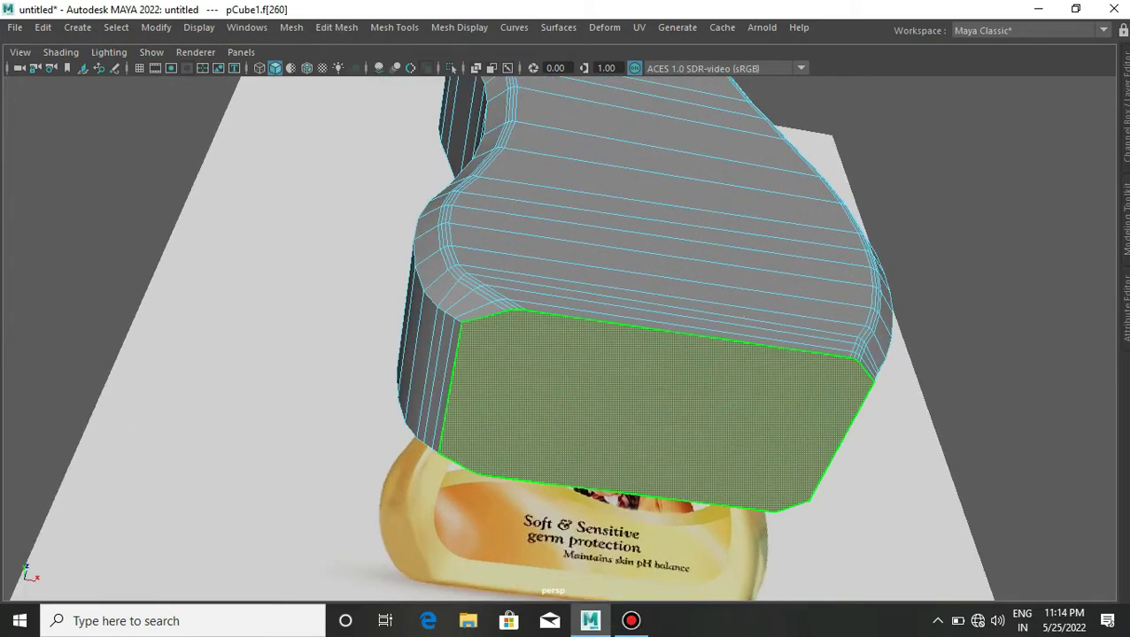
Step: Extrude the bottom face inward (thickness -0.1, offset -0.03) to recess the base
key(ctrl+e)
click(1016, 400)
text(0.1)
key(Return)
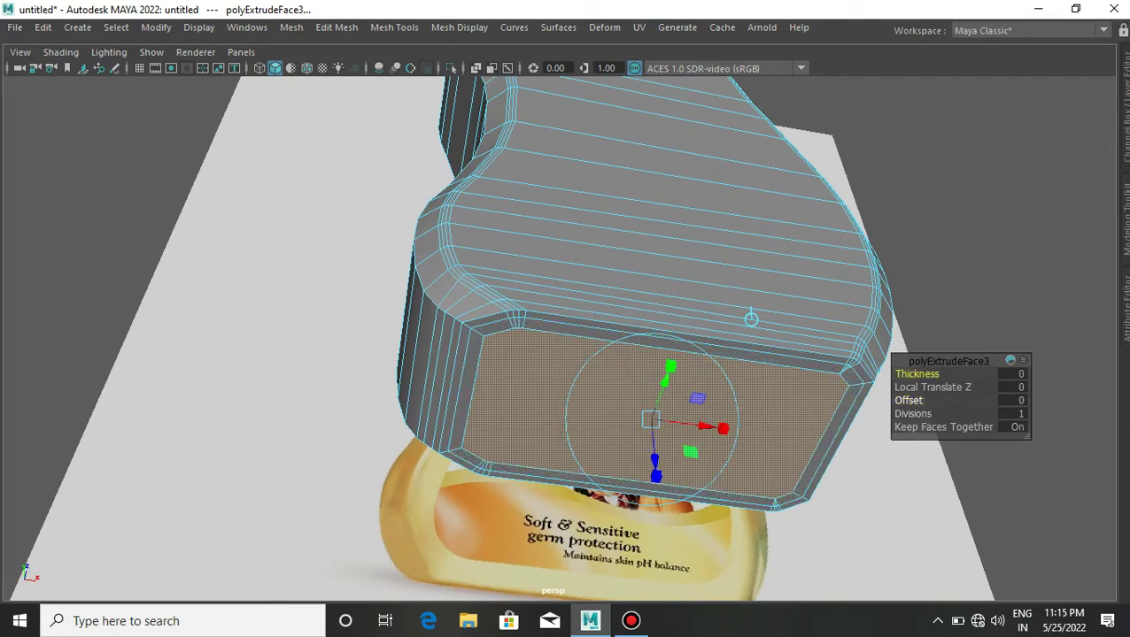
middle_drag(797, 332, 797, 332)
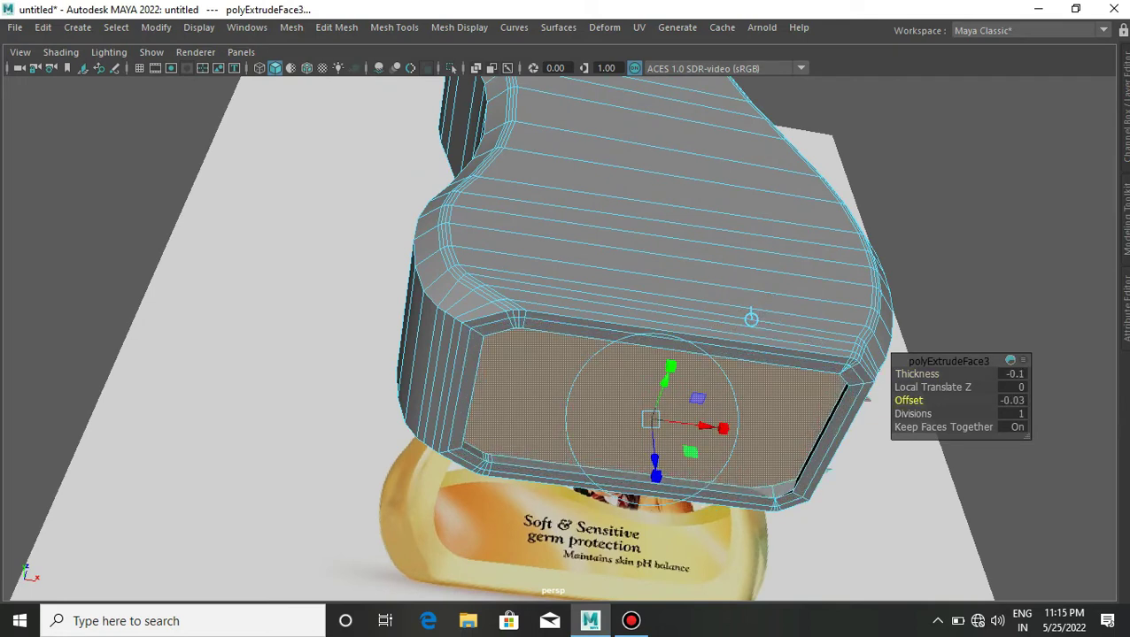
key(w)
drag(667, 355, 663, 365)
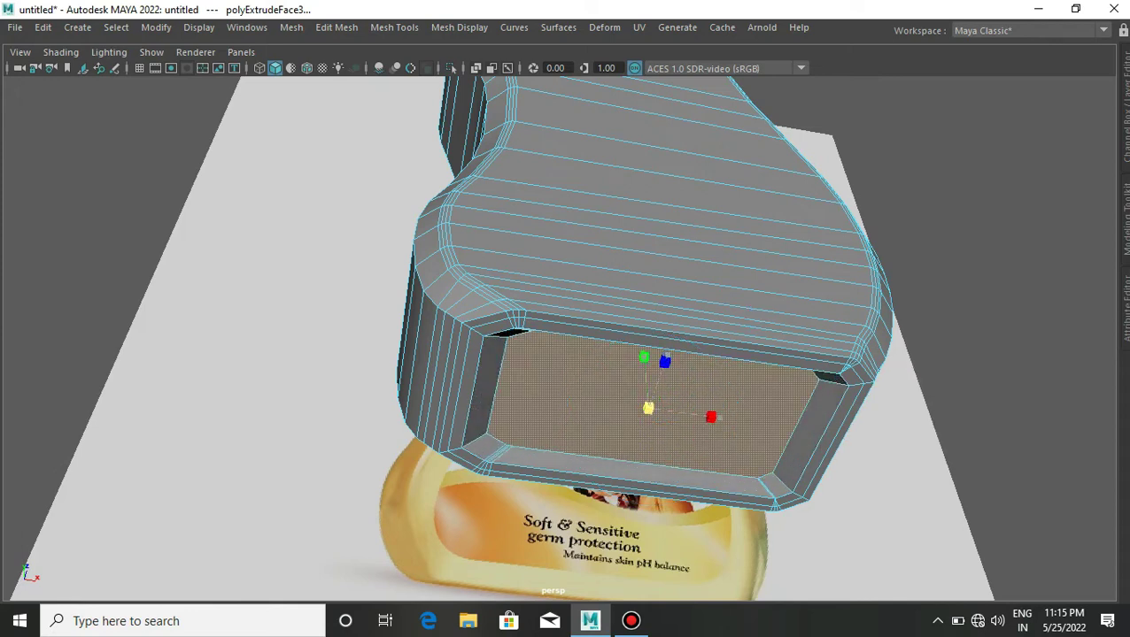
click(1018, 531)
Step: Turn on smooth mesh preview and orbit to inspect the smoothed bottle
alt+drag(620, 266, 531, 222)
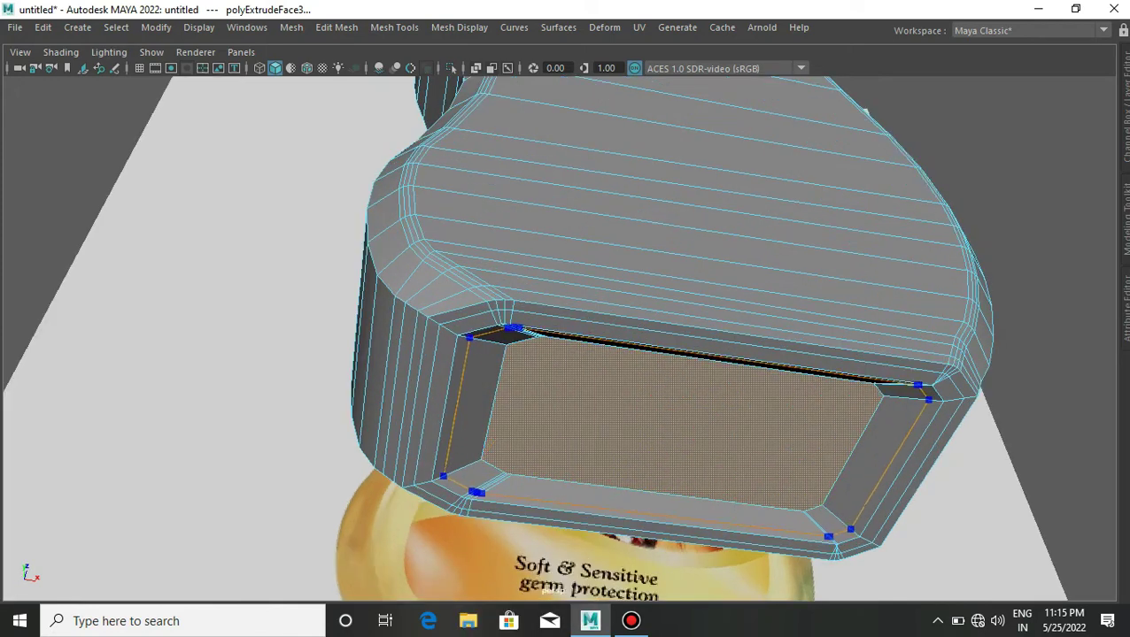
key(3)
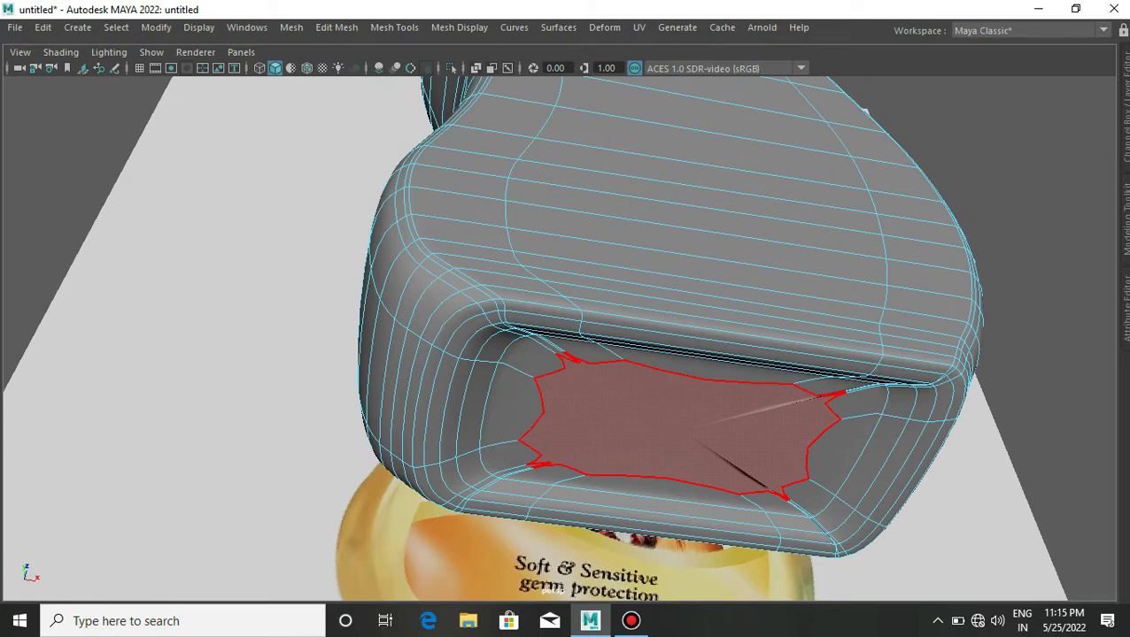
mouse_move(620, 354)
alt+mouse_down()
mouse_move(541, 189)
mouse_move(646, 164)
alt+mouse_up()
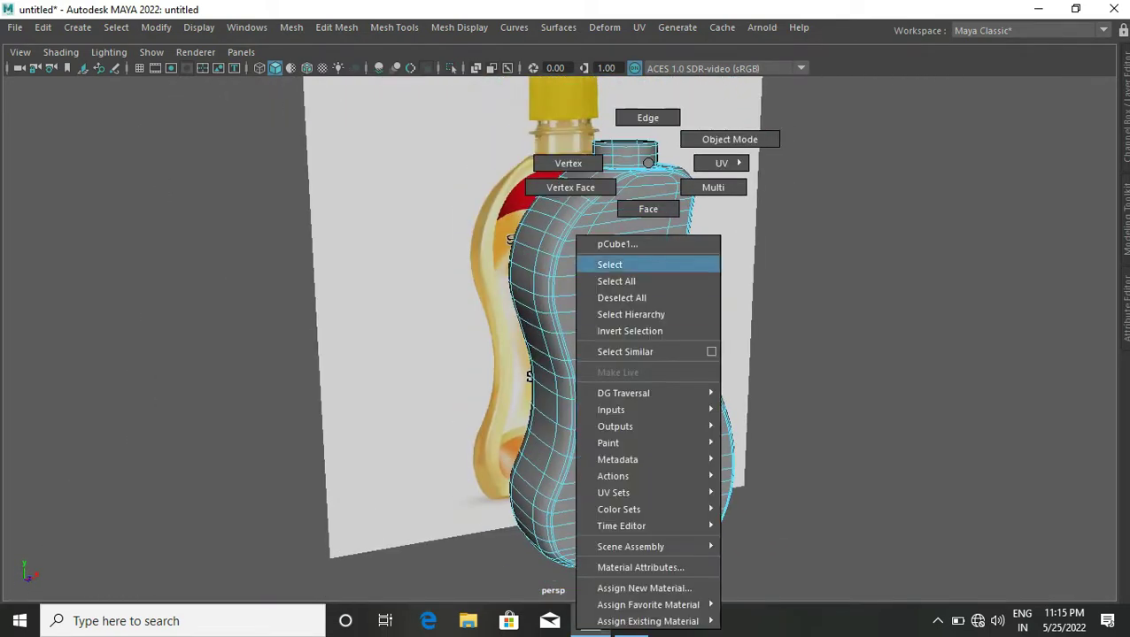
Step: Assign a new Blinn material (blinn1) to the bottle object
right_drag(646, 163, 726, 139)
mouse_move(517, 378)
alt+mouse_down()
mouse_move(545, 197)
mouse_move(693, 164)
alt+mouse_up()
right_drag(693, 163, 681, 598)
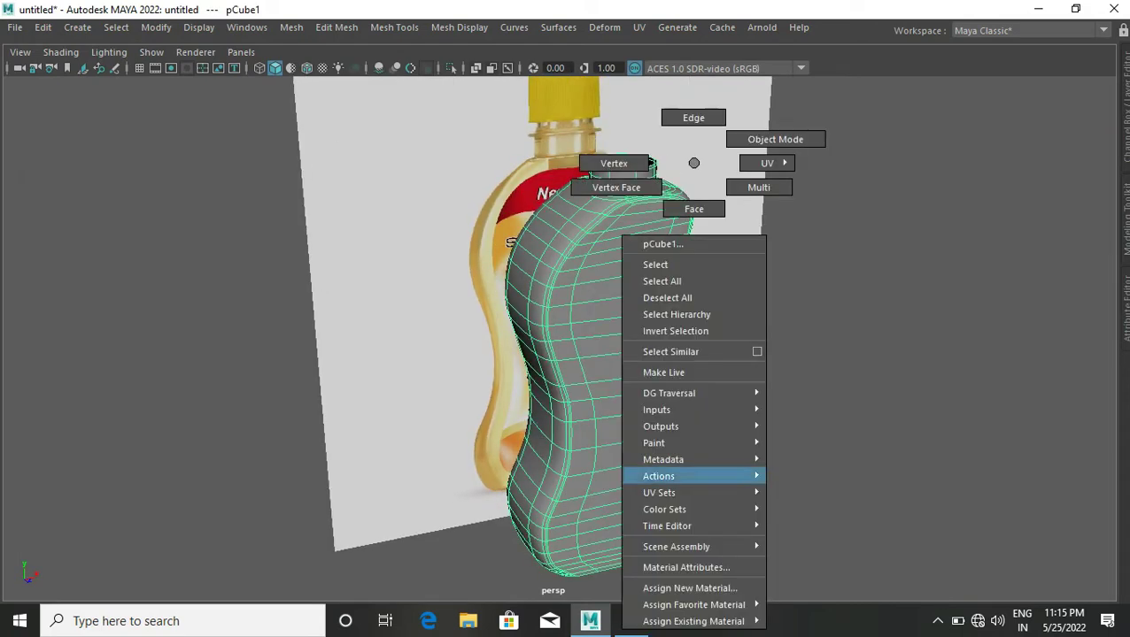
key(ctrl+a)
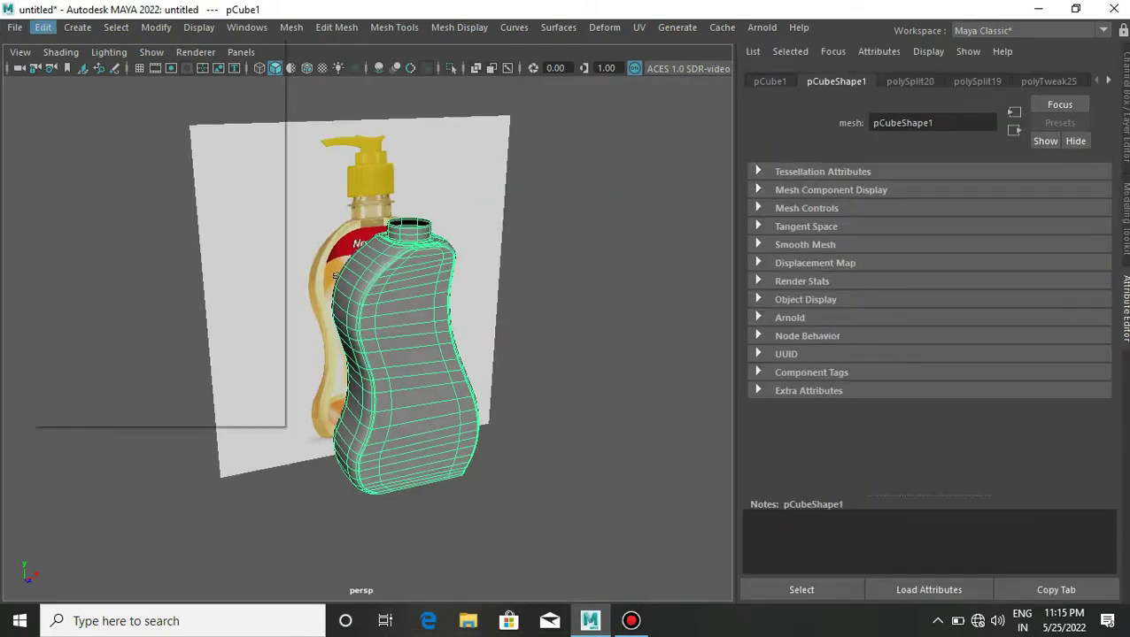
key(Escape)
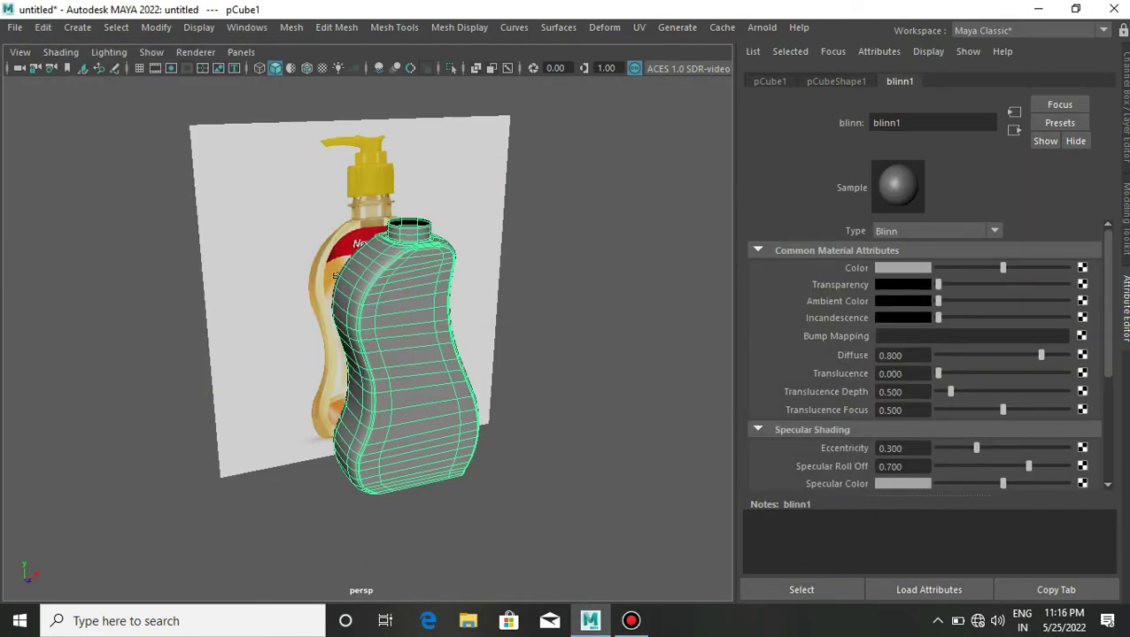
Step: Color blinn1 a light gold sampled from the reference and view the bottle's front
click(902, 268)
click(869, 353)
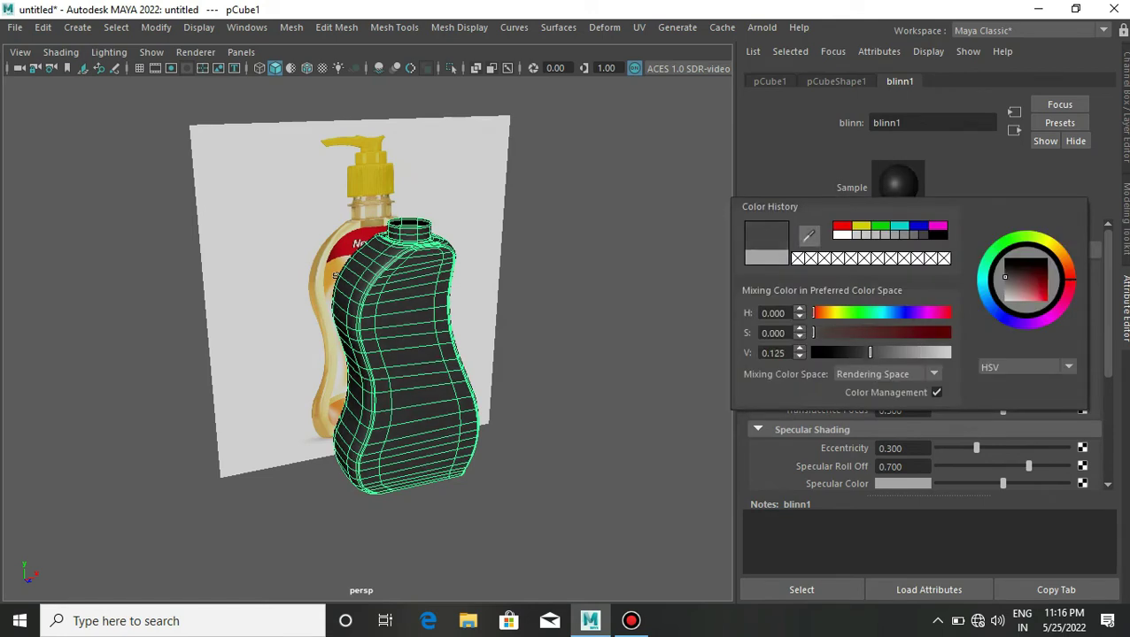
click(807, 234)
click(372, 274)
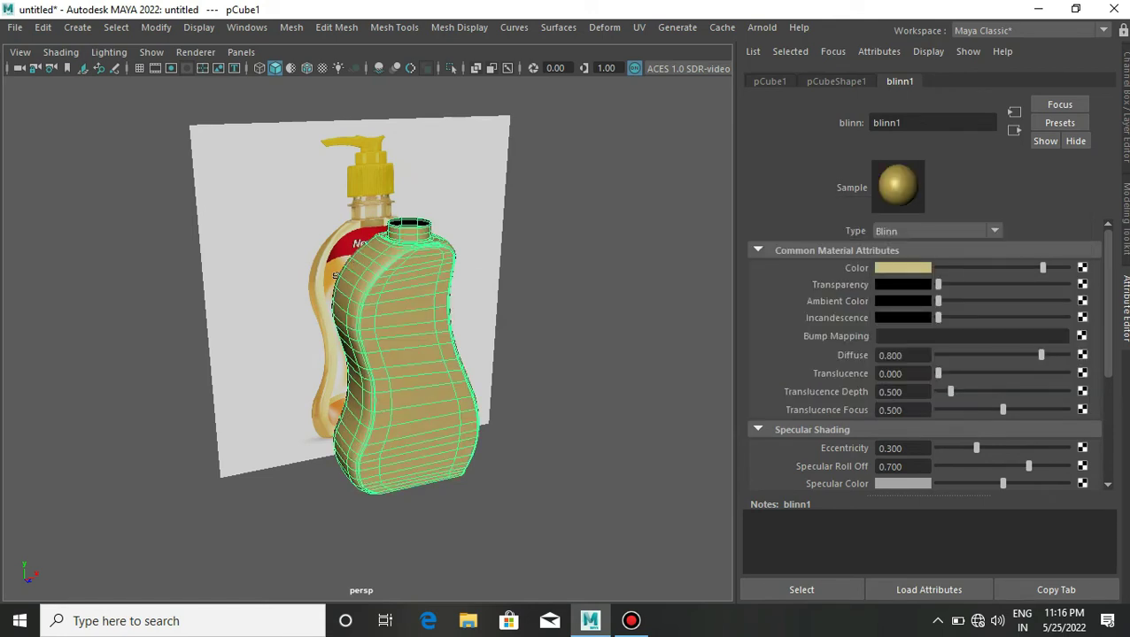
key(ctrl+a)
mouse_move(354, 354)
alt+mouse_down()
mouse_move(672, 354)
mouse_move(532, 355)
alt+mouse_up()
click(604, 378)
key(space)
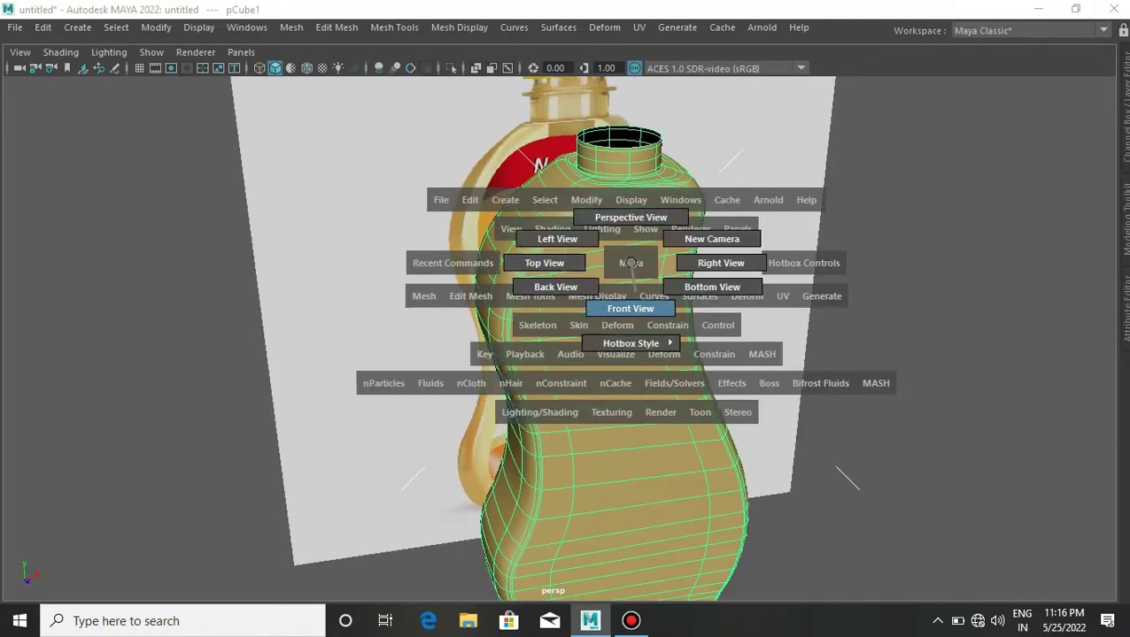
Step: In front view, select the thin faces at the bottle's neck base and frame them
click(585, 306)
right_drag(522, 161, 522, 116)
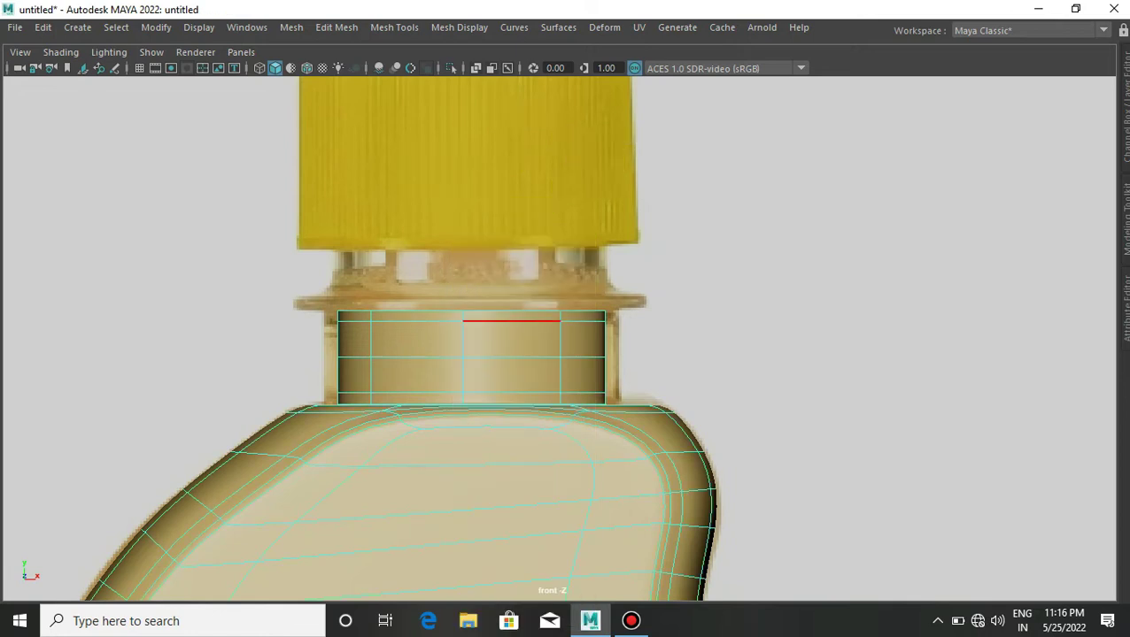
scroll(509, 358, up, 1)
scroll(509, 359, down, 5)
scroll(549, 253, up, 2)
right_drag(547, 163, 547, 209)
scroll(400, 180, up, 1)
drag(403, 191, 660, 264)
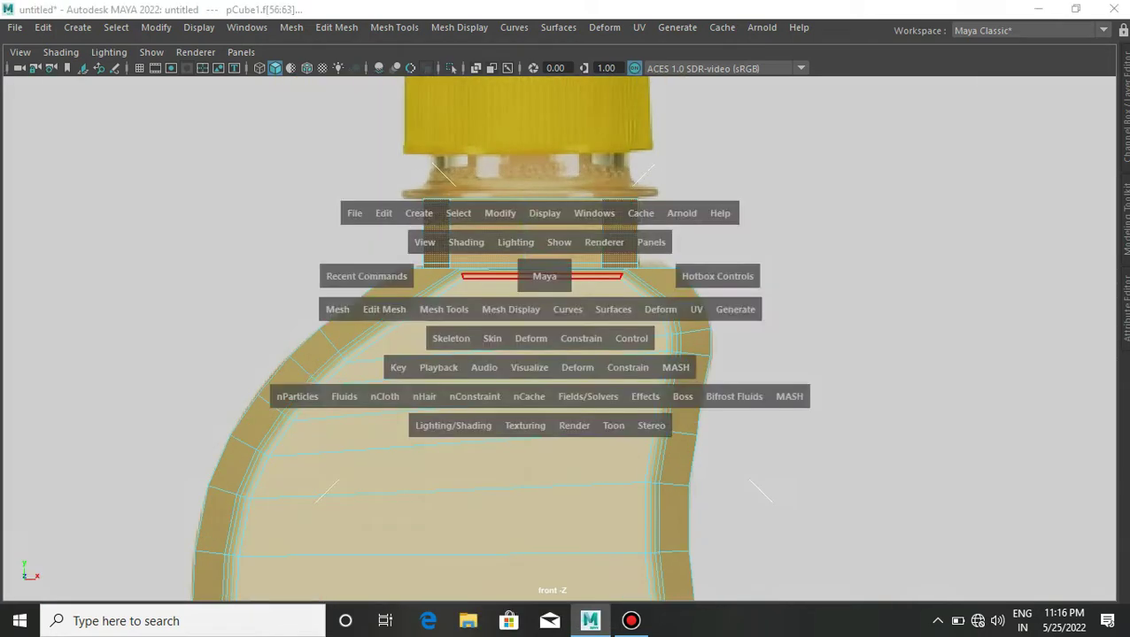
drag(537, 272, 478, 272)
key(f)
Step: Inspect the neck base with smooth preview (3), then return to the cage display (1)
alt+drag(567, 336, 495, 292)
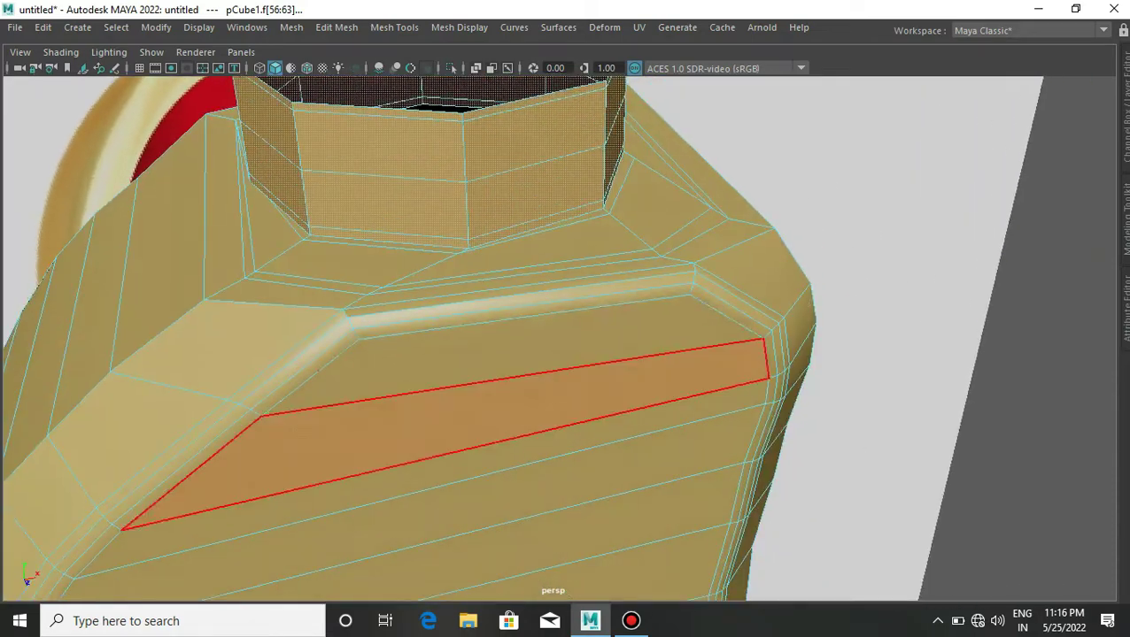
scroll(328, 157, down, 2)
scroll(327, 157, down, 2)
scroll(328, 158, up, 1)
scroll(532, 230, up, 2)
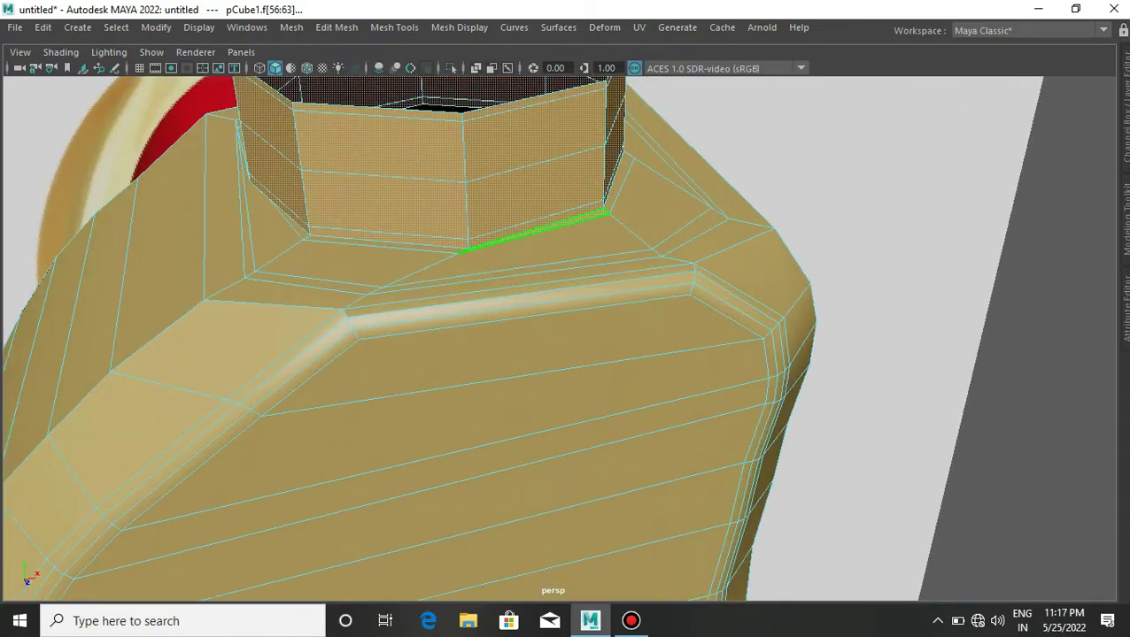
scroll(584, 261, down, 3)
mouse_move(567, 265)
alt+mouse_down()
mouse_move(584, 258)
mouse_move(583, 305)
alt+mouse_up()
scroll(585, 258, up, 5)
key(space)
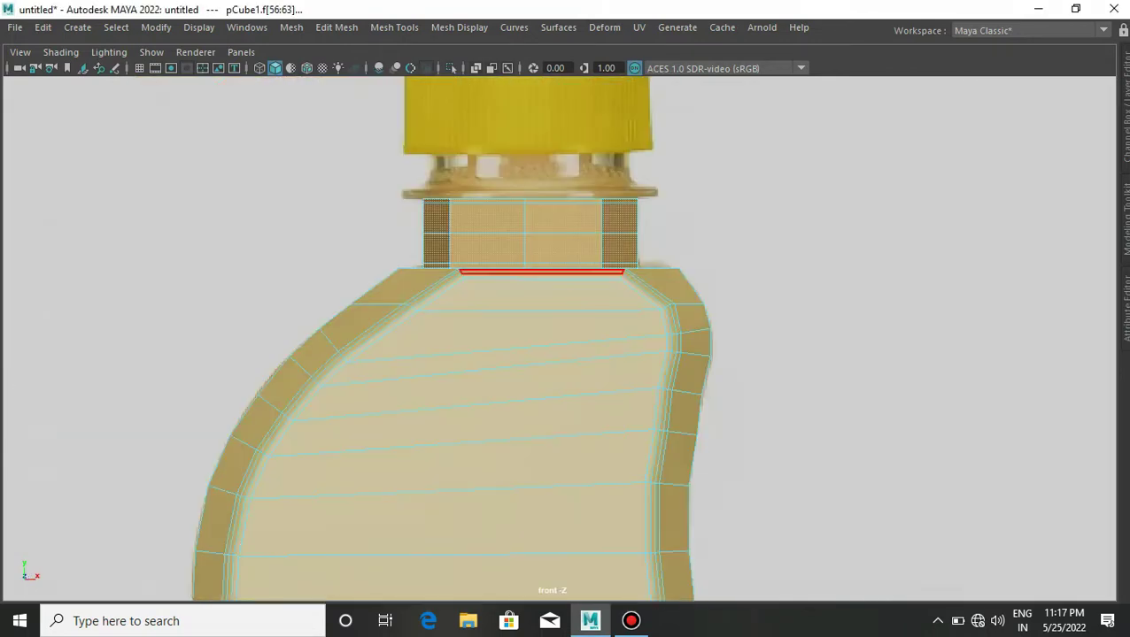
key(3)
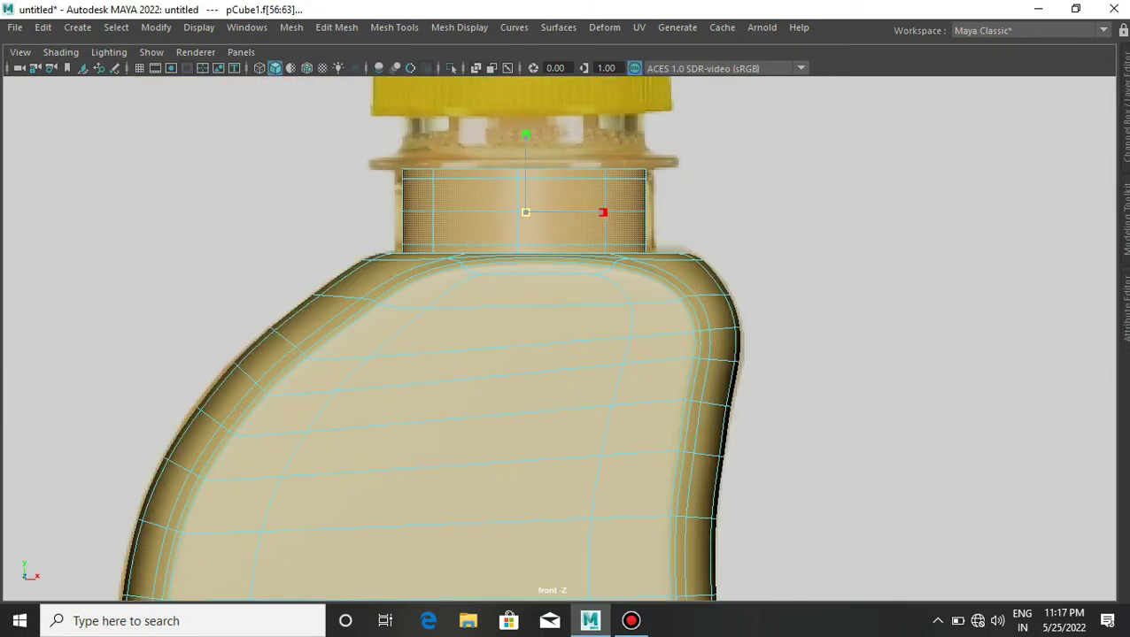
key(space)
mouse_move(547, 301)
mouse_down()
mouse_move(495, 301)
mouse_move(602, 346)
mouse_move(637, 293)
mouse_move(634, 163)
mouse_up()
key(1)
Step: Delete the stray edge beside the neck base and begin an edge loop through neck and body
mouse_move(634, 163)
right_down()
mouse_move(592, 120)
mouse_move(633, 117)
right_up()
alt+drag(633, 118, 585, 282)
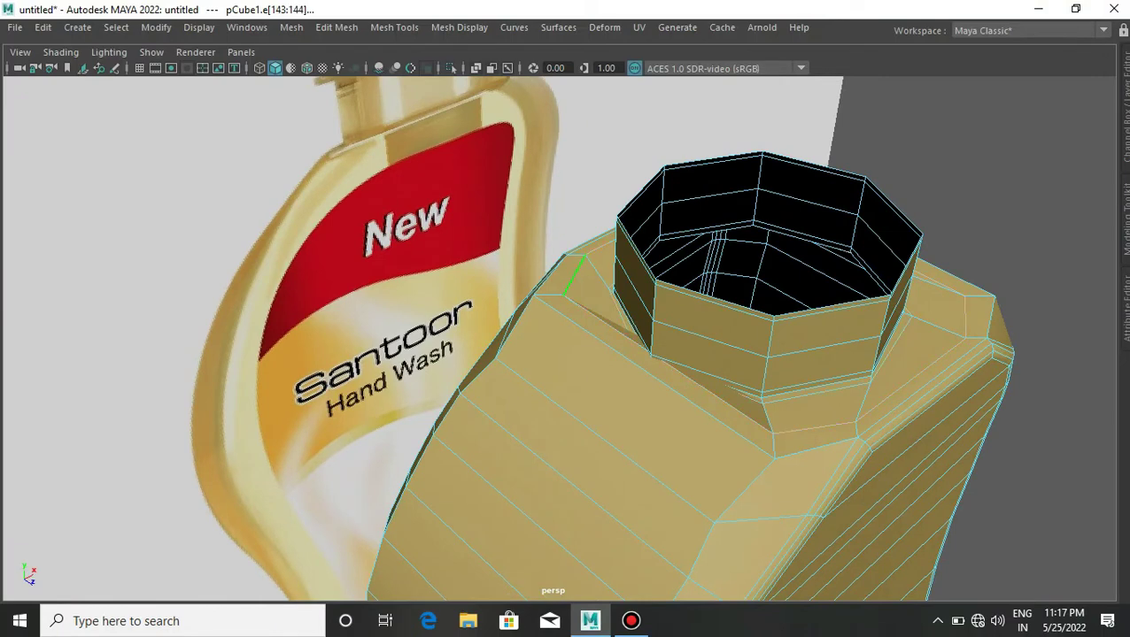
key(Delete)
key(ctrl)
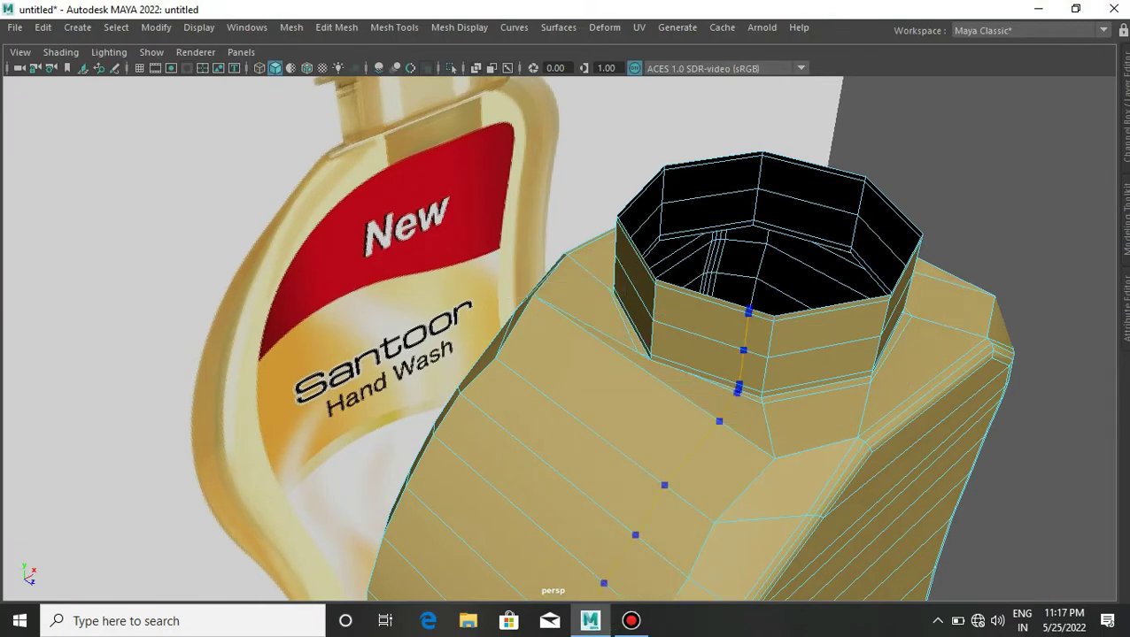
alt+drag(771, 448, 478, 147)
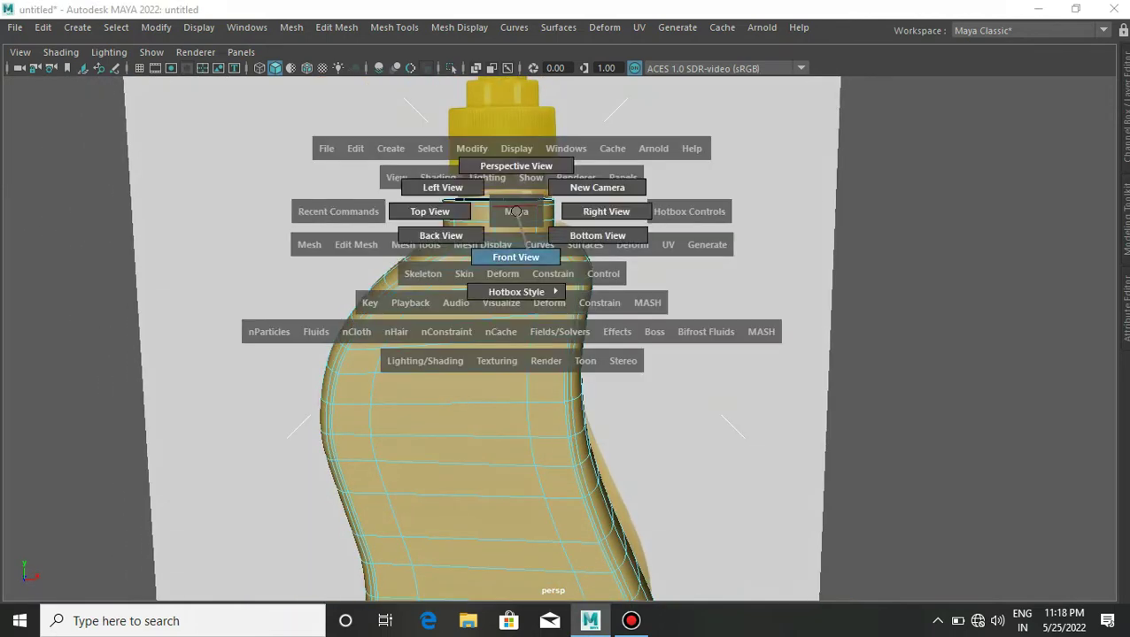
drag(517, 209, 517, 255)
right_click(530, 164)
Step: Extrude the top neck edges upward to lengthen the bottle neck
click(522, 219)
key(1)
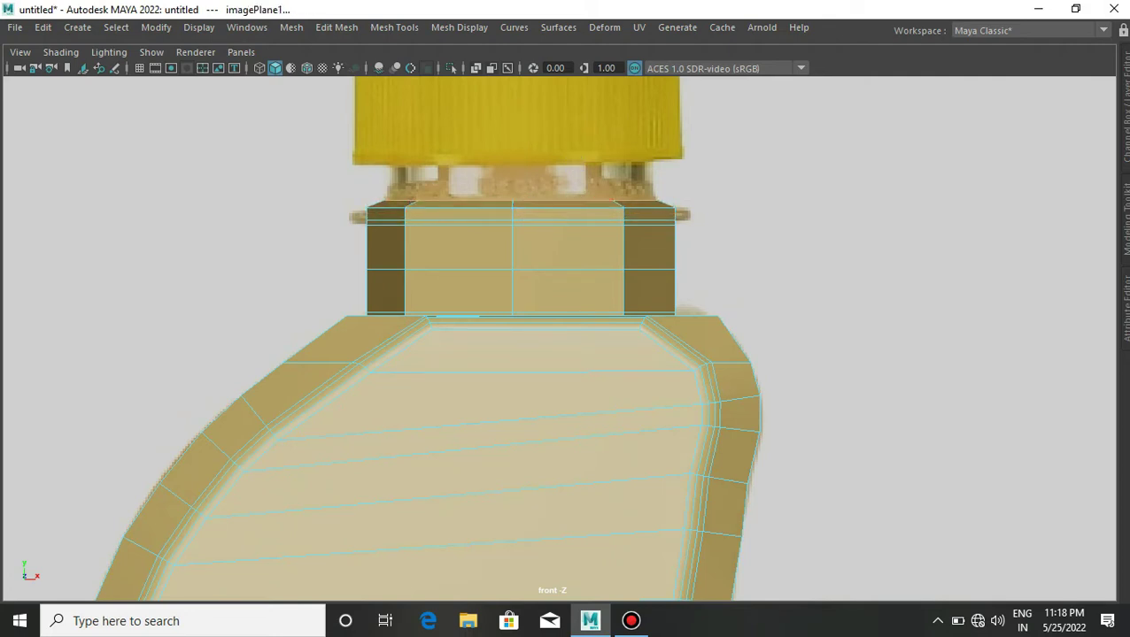
drag(521, 159, 521, 98)
Step: Extrude the neck ring faces into a thin collar with thickness 0.05 and offset 0.02
right_drag(383, 161, 383, 207)
key(ctrl+e)
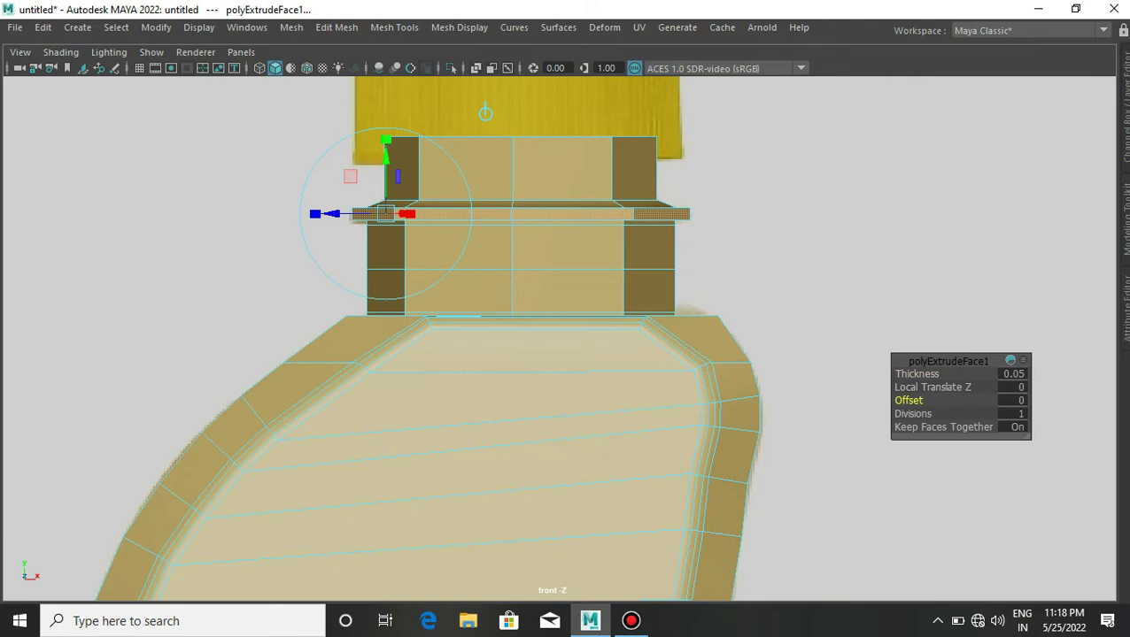
scroll(567, 230, up, 2)
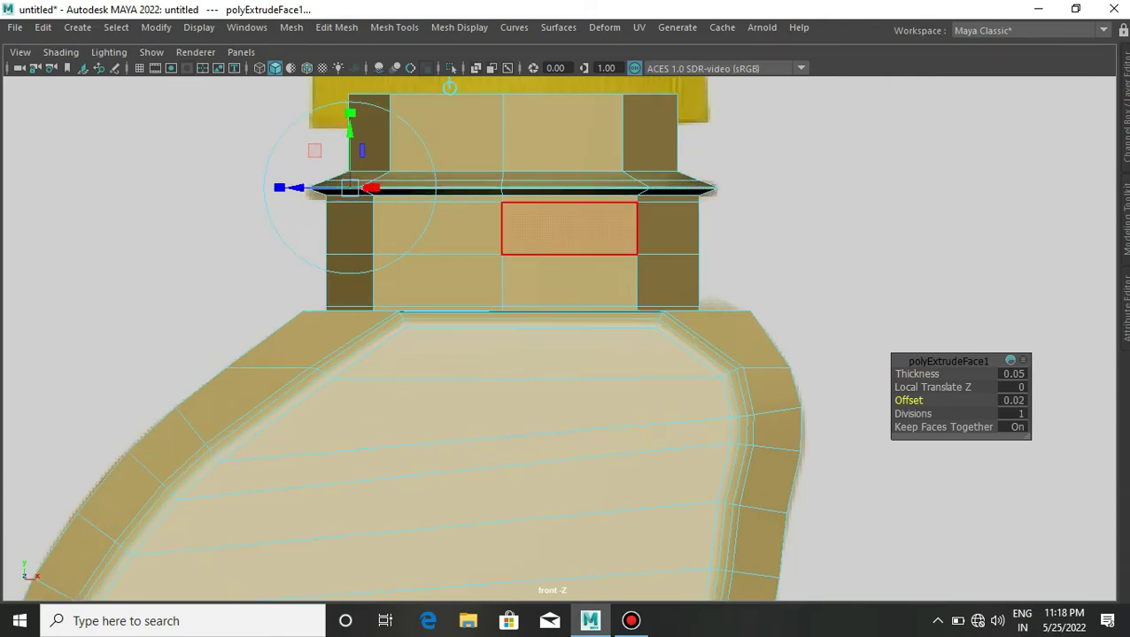
key(super)
key(super)
key(q)
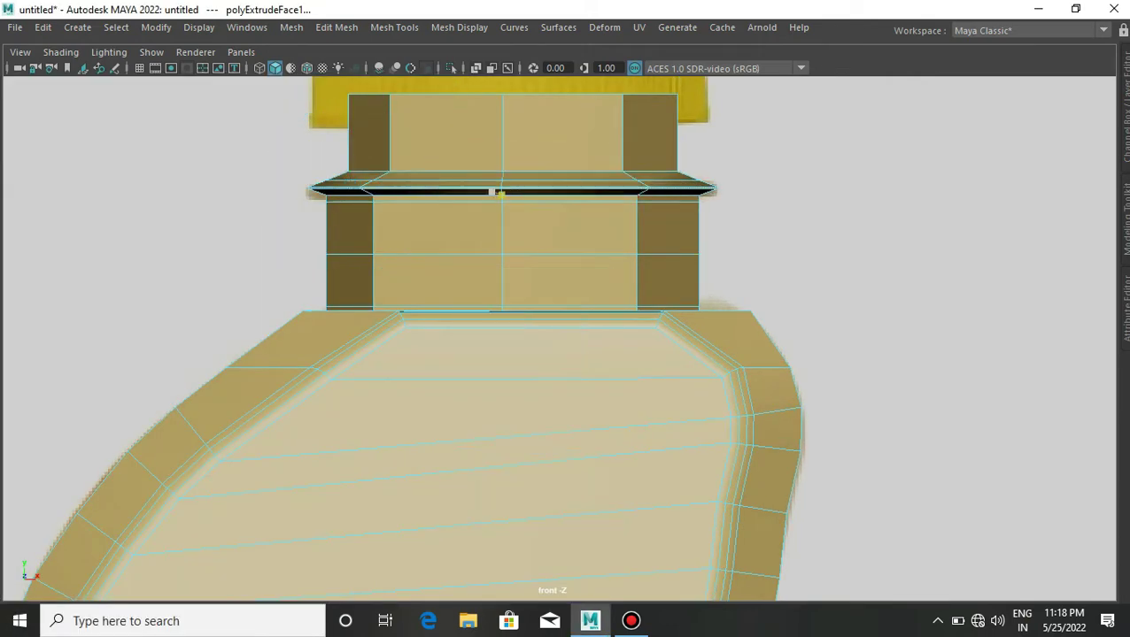
scroll(505, 157, up, 2)
scroll(505, 157, up, 3)
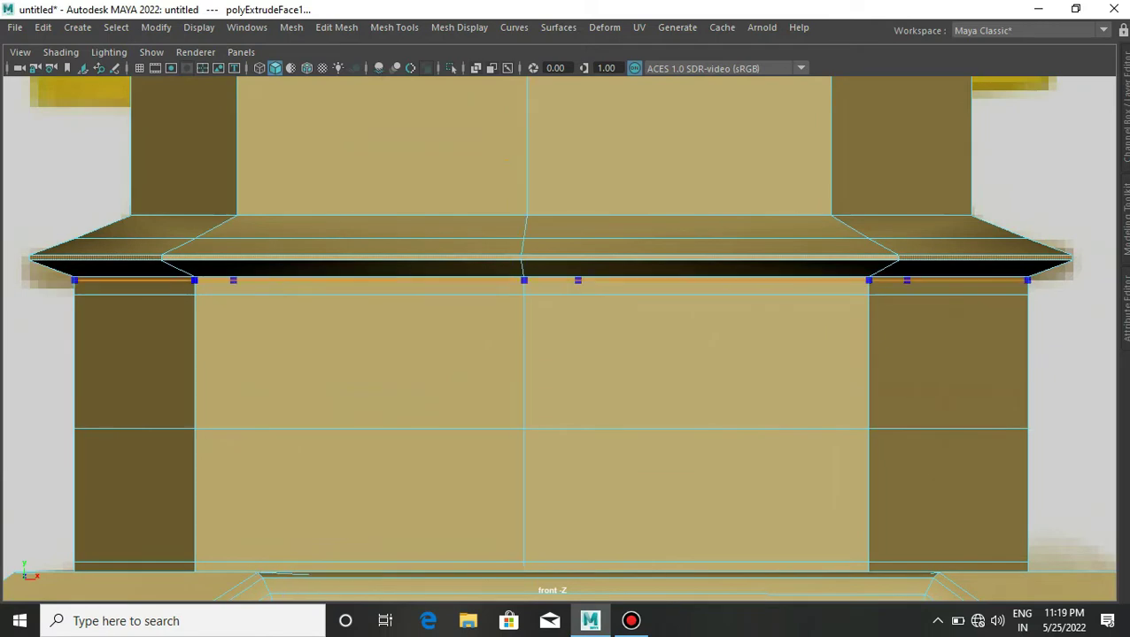
key(Up)
key(Up)
key(Up)
key(Up)
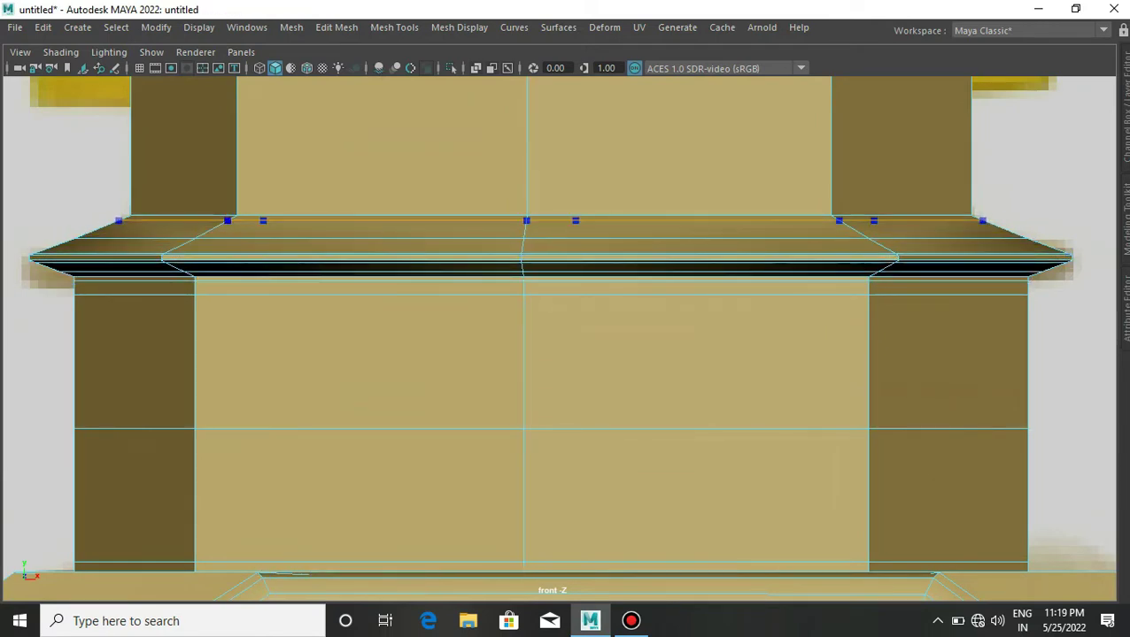
alt+middle_drag(558, 336, 538, 516)
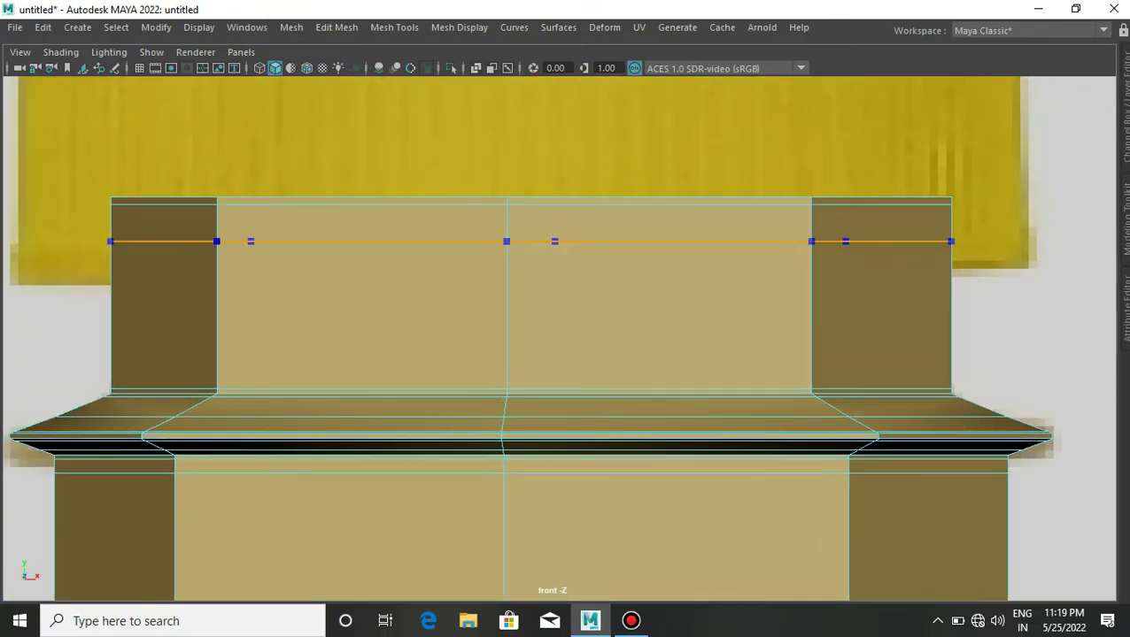
scroll(505, 393, down, 5)
scroll(578, 338, up, 2)
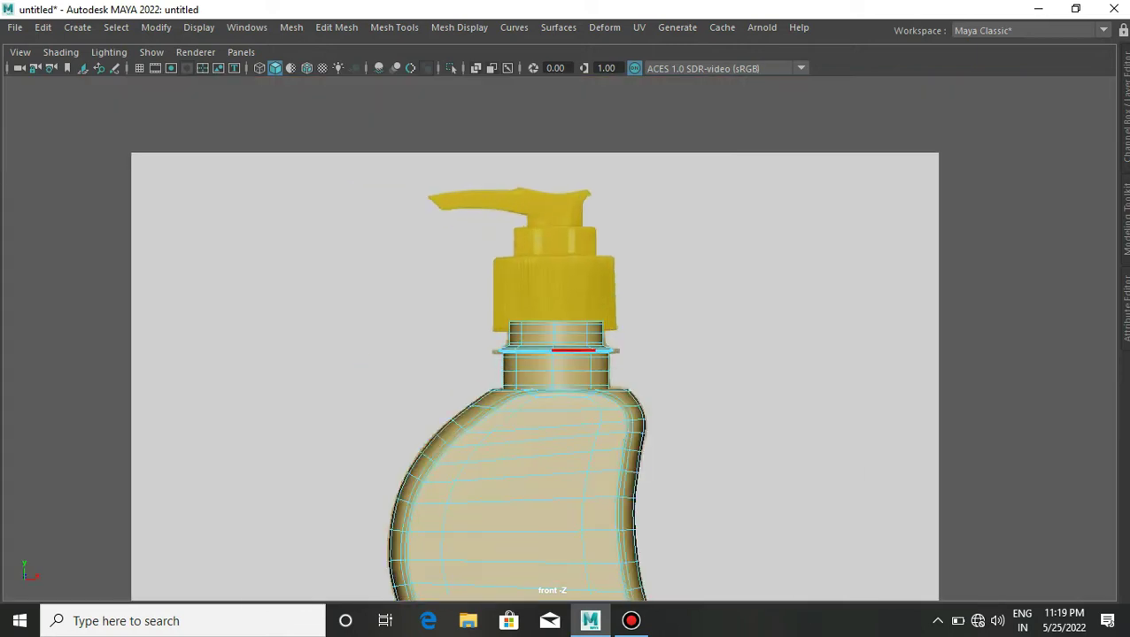
Step: Select the collar ring vertices and widen them horizontally
scroll(578, 337, up, 4)
scroll(578, 337, up, 3)
key(F9)
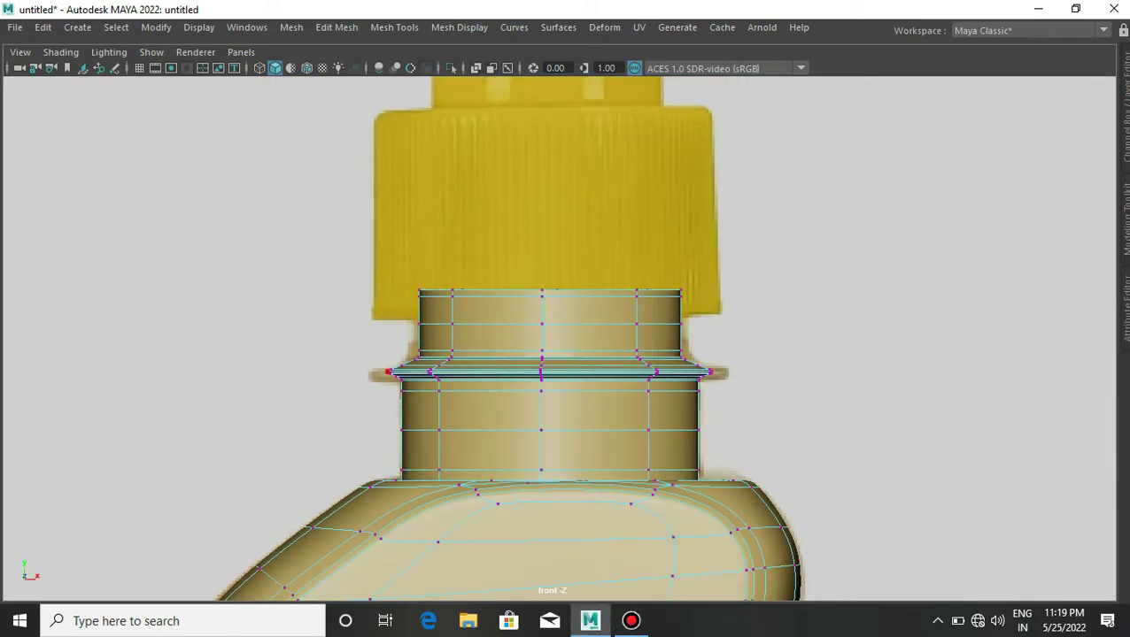
scroll(567, 337, up, 1)
drag(294, 219, 346, 279)
drag(622, 334, 443, 336)
Step: Shape the collar into a taller flare by raising, then slightly lowering, its vertex rings
key(space)
scroll(566, 336, down, 5)
scroll(566, 336, up, 3)
scroll(566, 336, up, 2)
alt+drag(567, 337, 443, 337)
key(space)
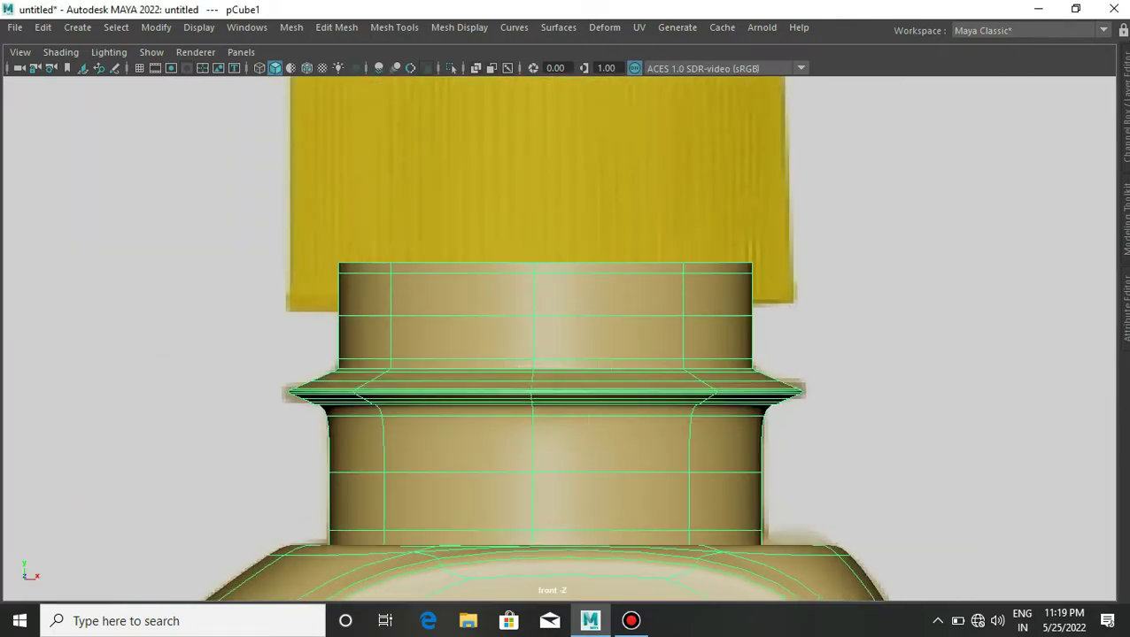
right_drag(707, 162, 620, 164)
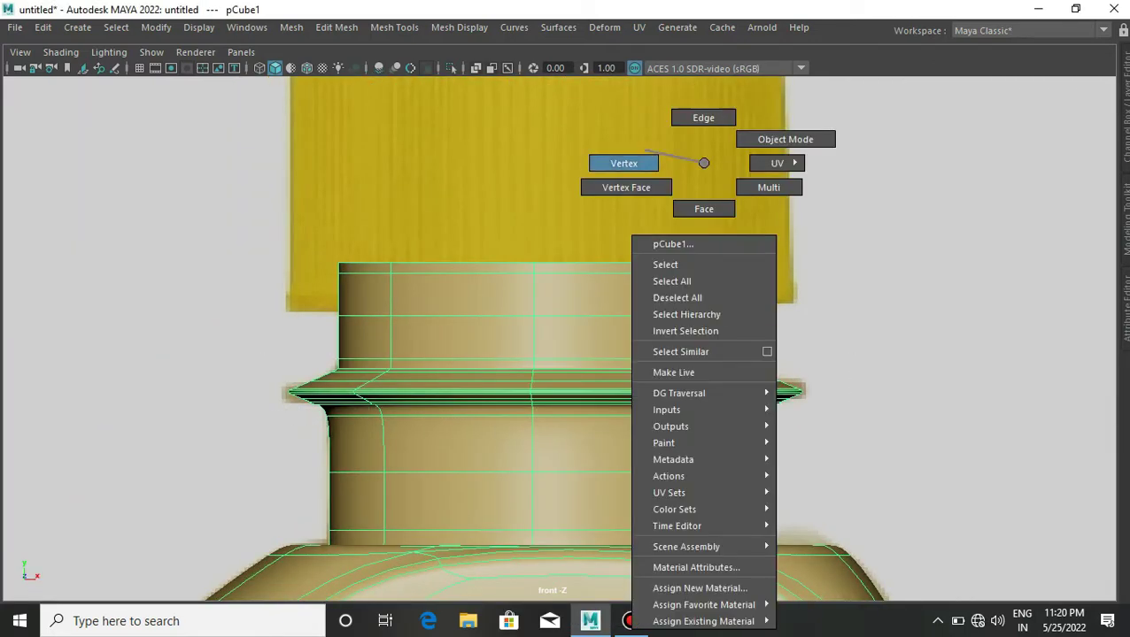
mouse_move(545, 312)
mouse_down()
mouse_move(545, 210)
mouse_move(544, 293)
mouse_up()
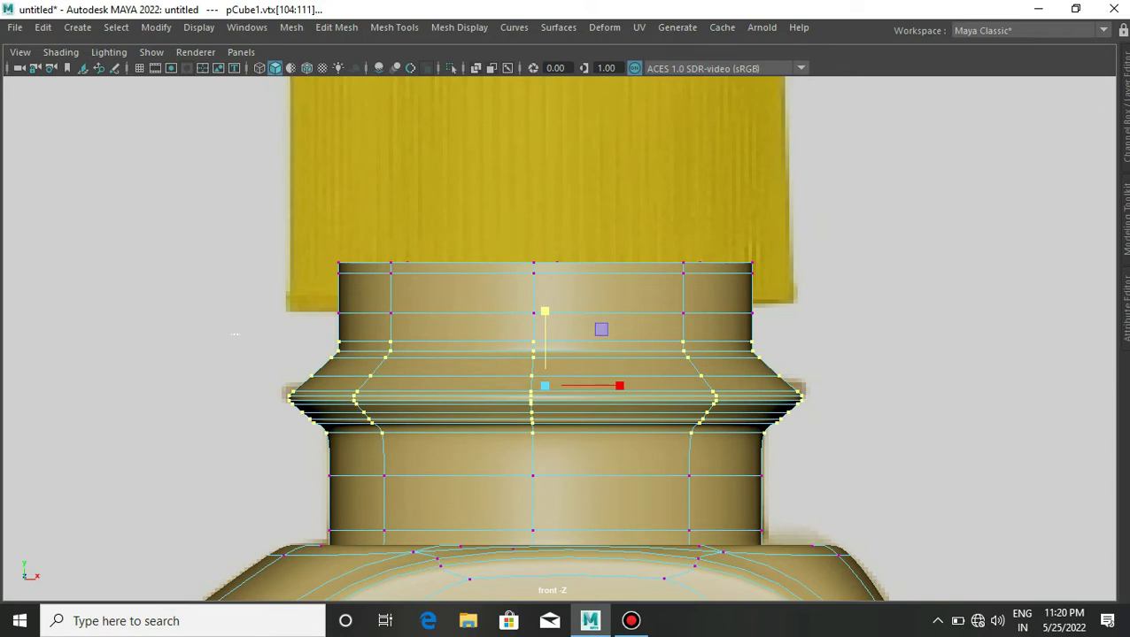
drag(544, 286, 544, 317)
scroll(560, 340, up, 2)
scroll(559, 339, up, 1)
scroll(542, 354, down, 3)
Step: Return to object mode and select the bottle body
key(space)
drag(542, 356, 541, 301)
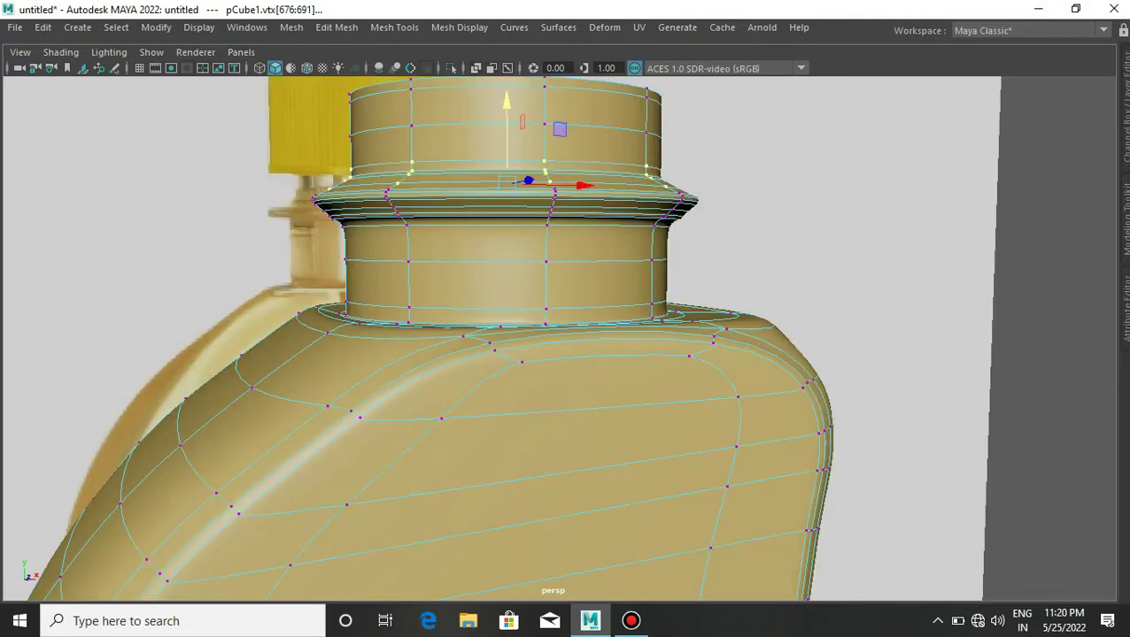
right_drag(661, 161, 744, 139)
alt+drag(620, 266, 520, 296)
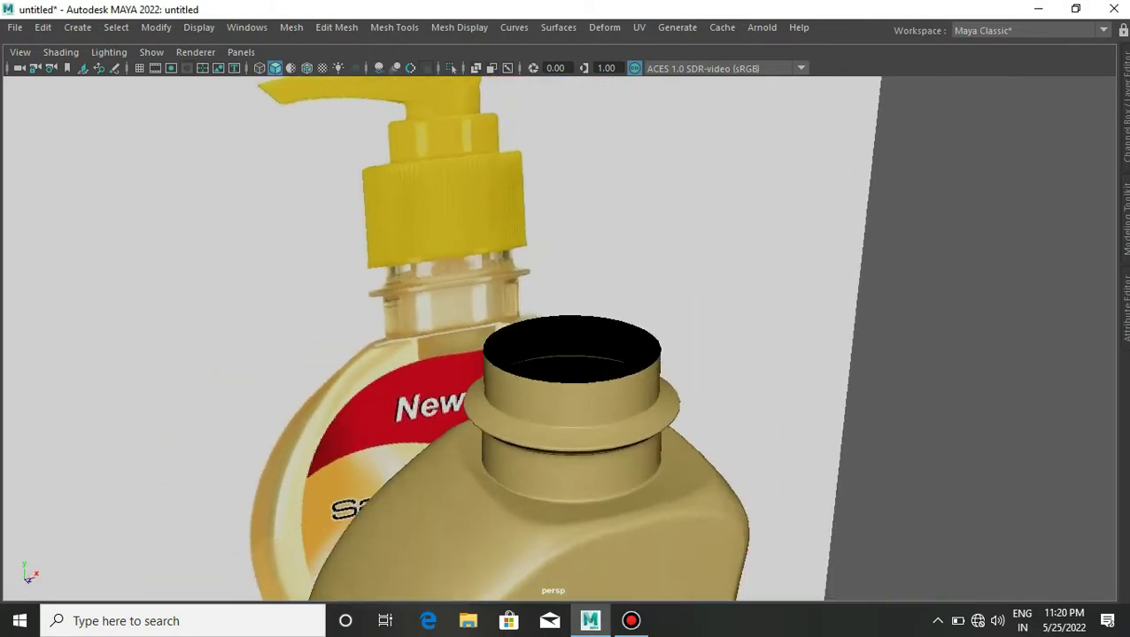
scroll(520, 296, down, 2)
scroll(531, 380, down, 2)
scroll(531, 381, down, 1)
click(568, 452)
scroll(531, 381, down, 1)
scroll(566, 265, up, 2)
scroll(567, 265, down, 2)
Step: Apply Smooth to the bottle mesh and orbit to check it against the reference
shift+right_drag(571, 179, 542, 277)
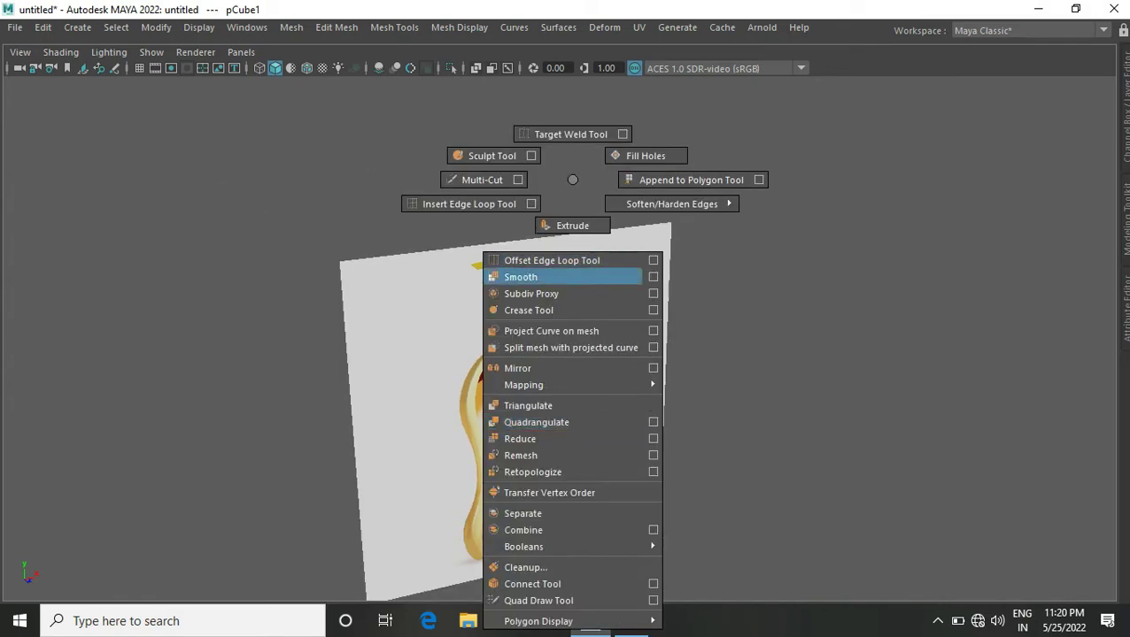
alt+drag(620, 265, 584, 275)
right_click(708, 285)
click(757, 346)
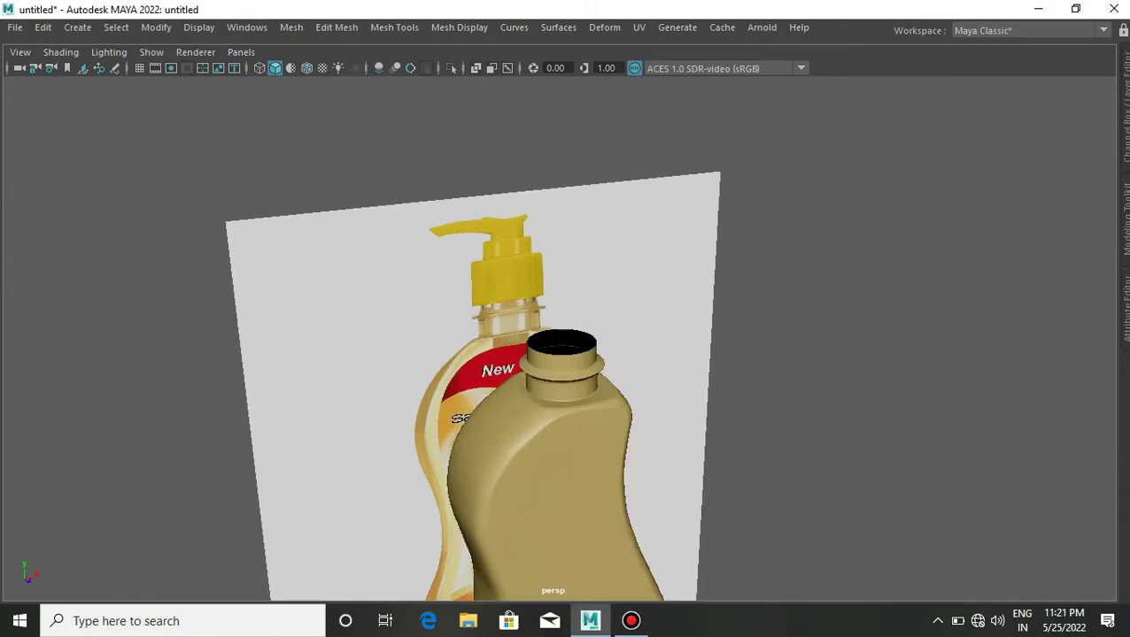
alt+drag(709, 354, 762, 354)
mouse_move(567, 354)
alt+mouse_down()
mouse_move(531, 354)
mouse_move(549, 301)
mouse_move(566, 363)
mouse_move(571, 354)
alt+mouse_up()
scroll(531, 354, up, 3)
Step: Create a polygon cylinder and view it from the front in wireframe
scroll(532, 355, down, 2)
shift+right_drag(504, 277, 436, 277)
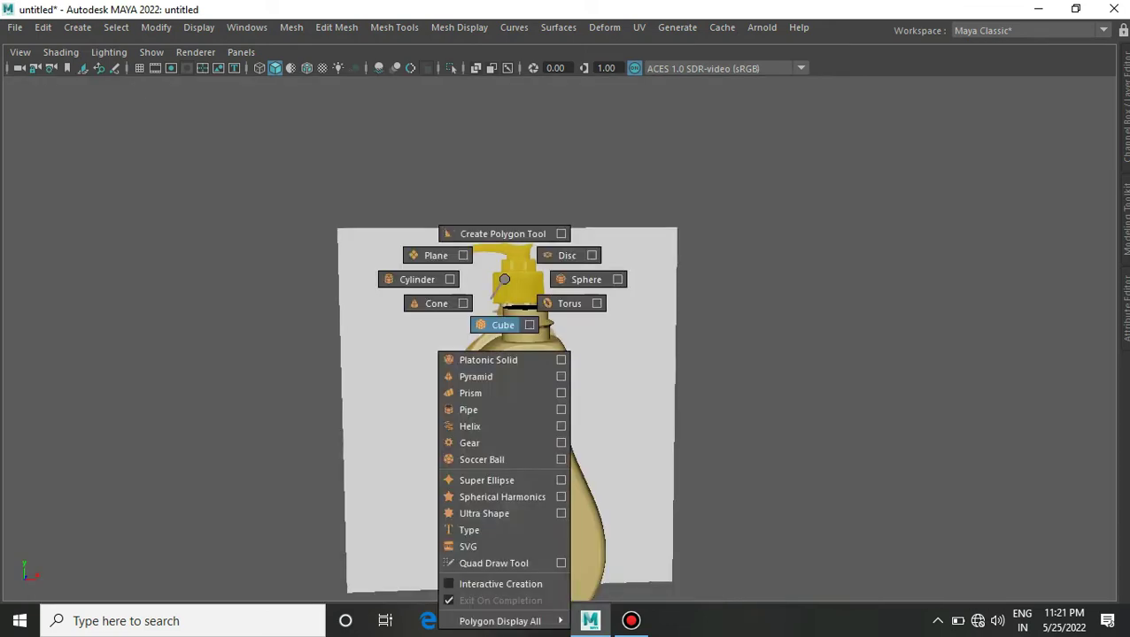
scroll(523, 407, down, 2)
key(space)
drag(523, 249, 523, 301)
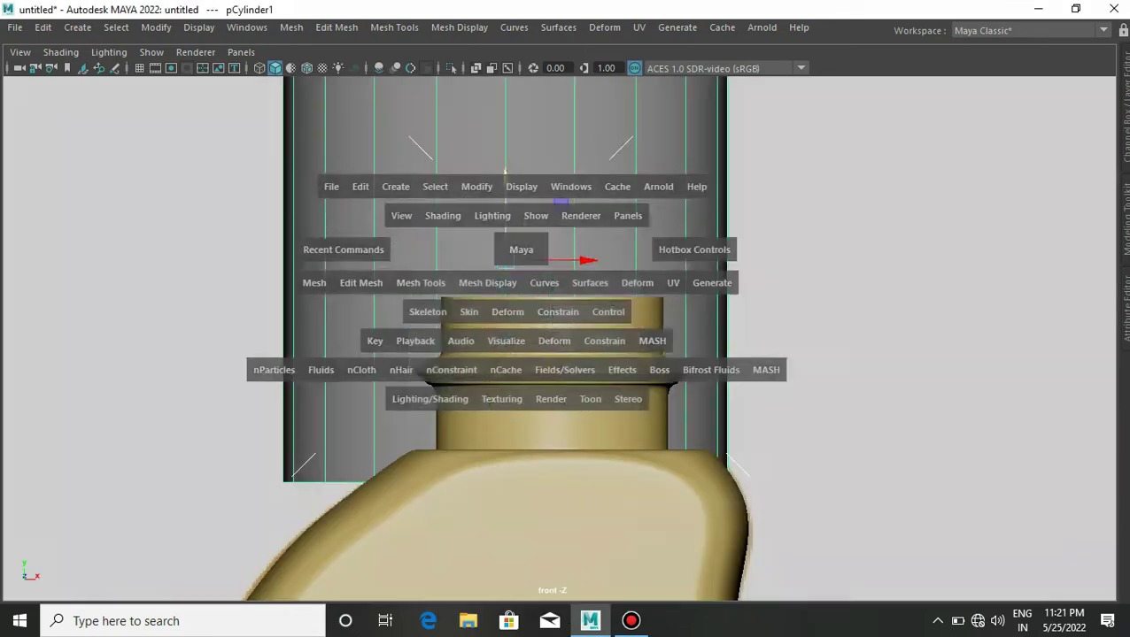
key(4)
scroll(532, 336, down, 3)
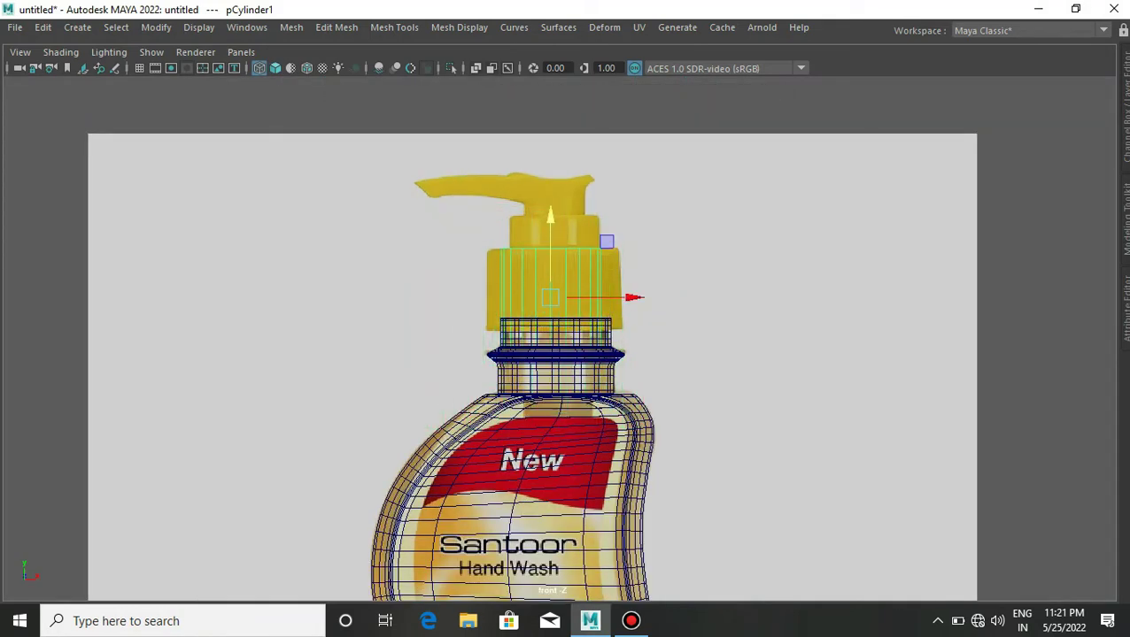
scroll(557, 340, up, 3)
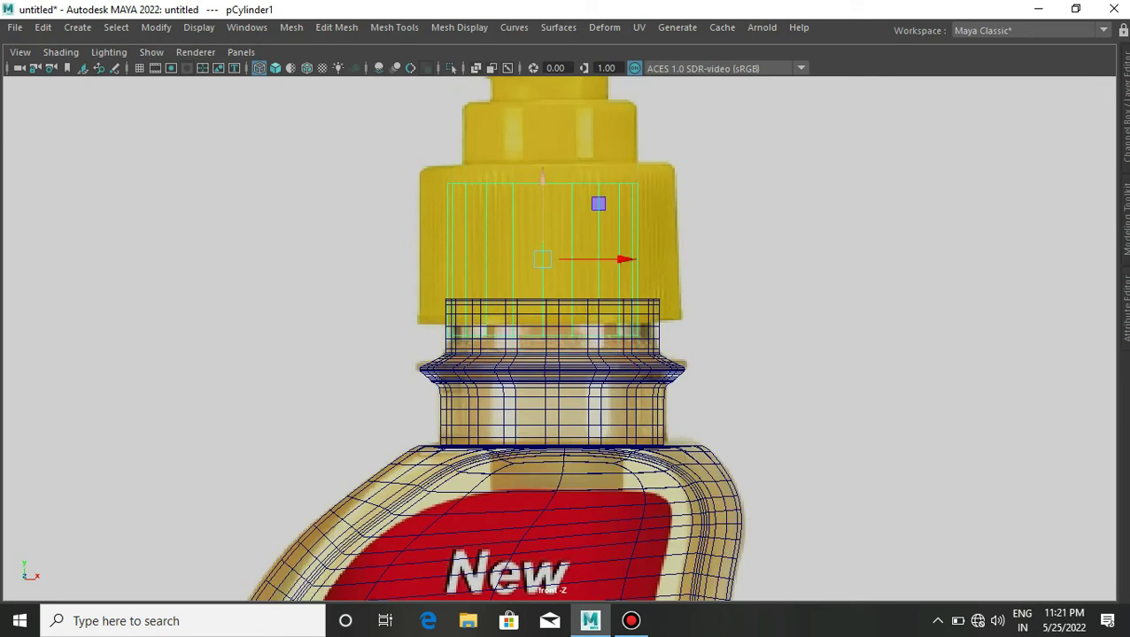
Step: Scale and centre the cylinder over the reference cap, then select its top vertex ring
drag(542, 244, 585, 244)
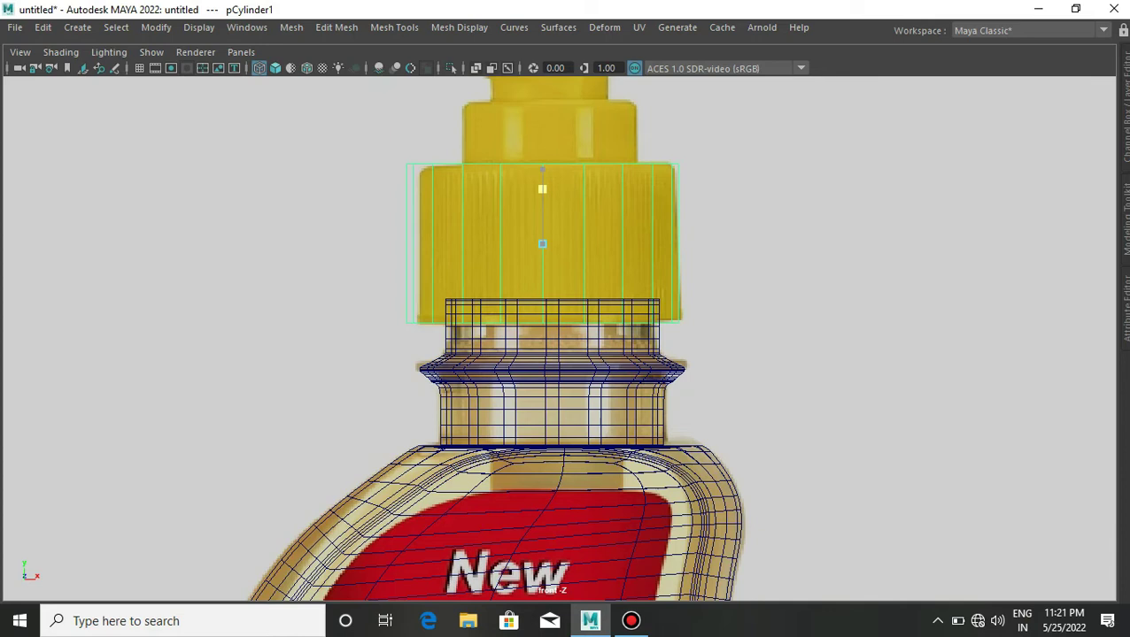
key(w)
drag(618, 243, 628, 244)
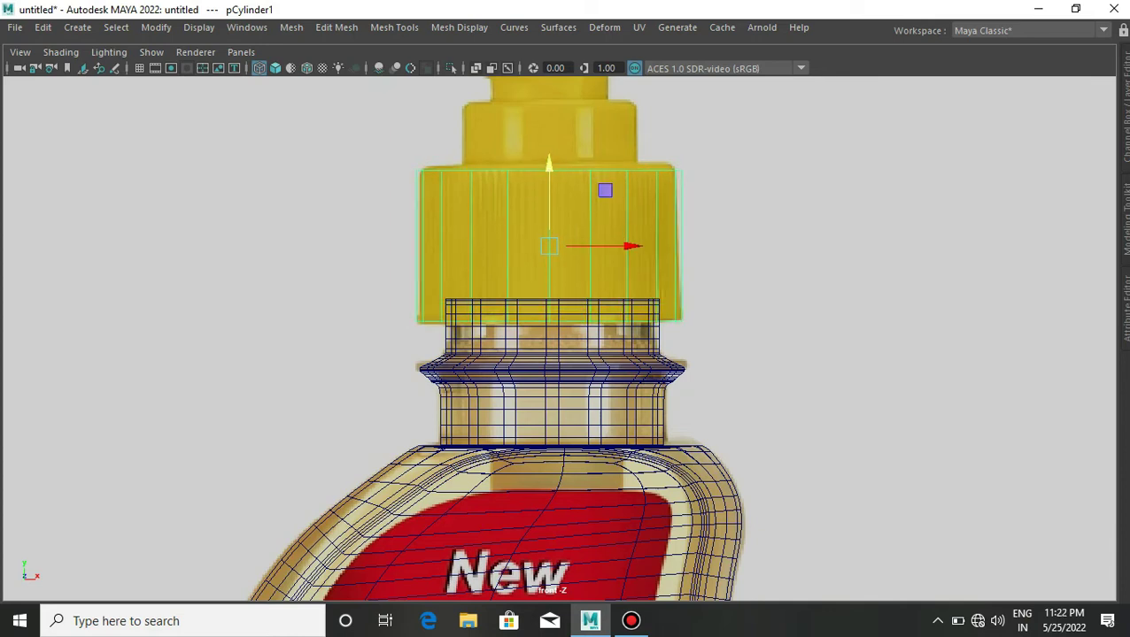
scroll(549, 337, up, 1)
key(F9)
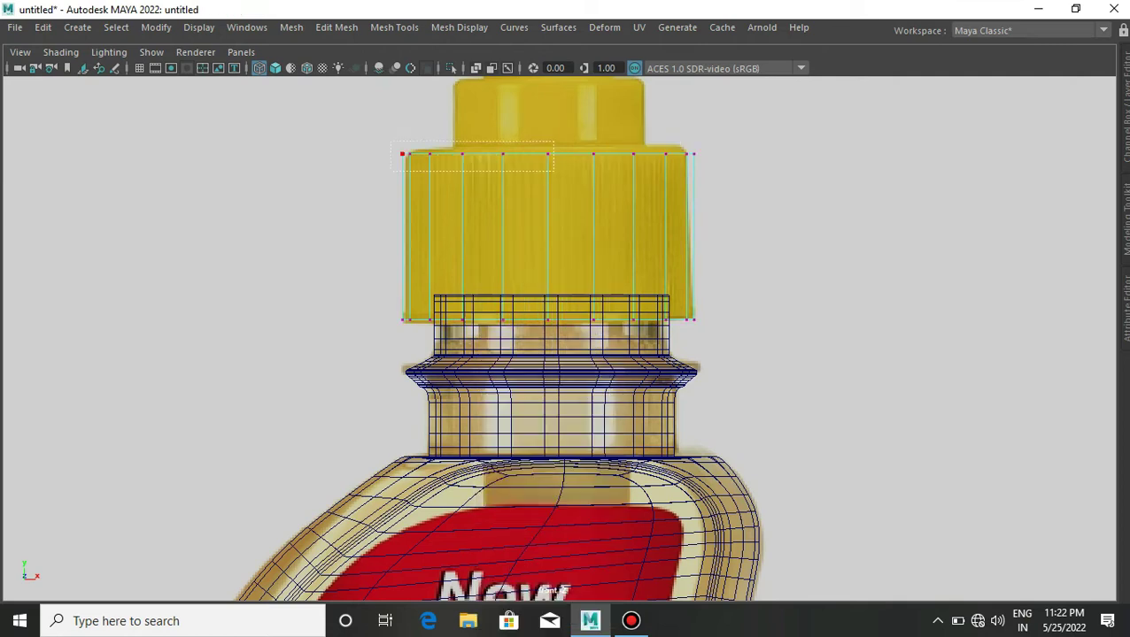
drag(381, 133, 713, 168)
alt+middle_drag(549, 337, 549, 430)
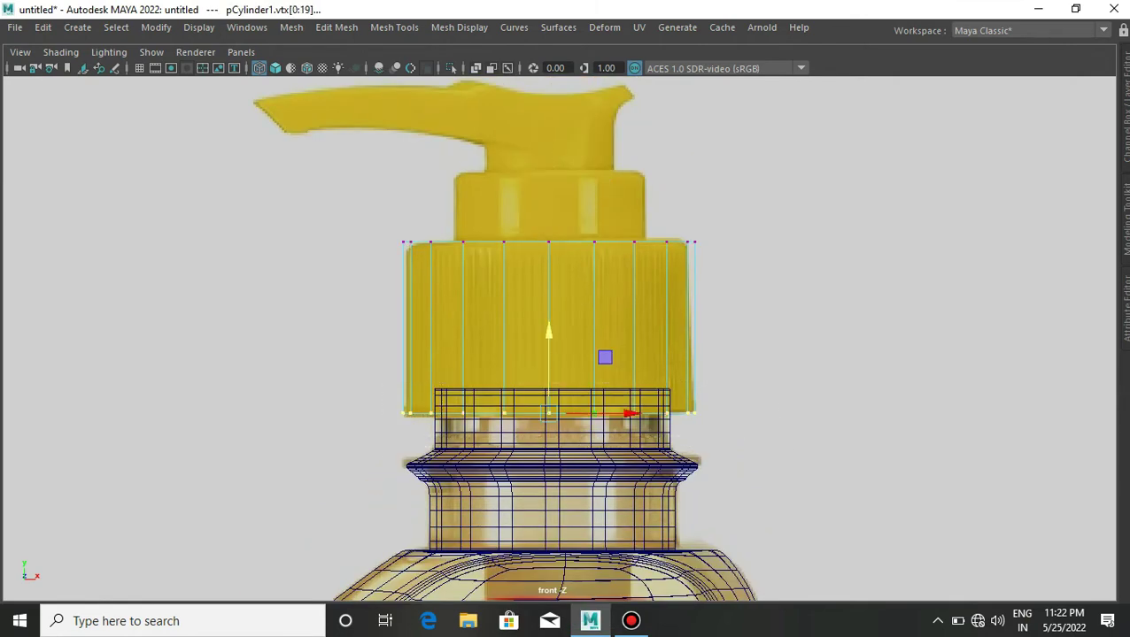
scroll(559, 339, up, 1)
scroll(559, 339, up, 1)
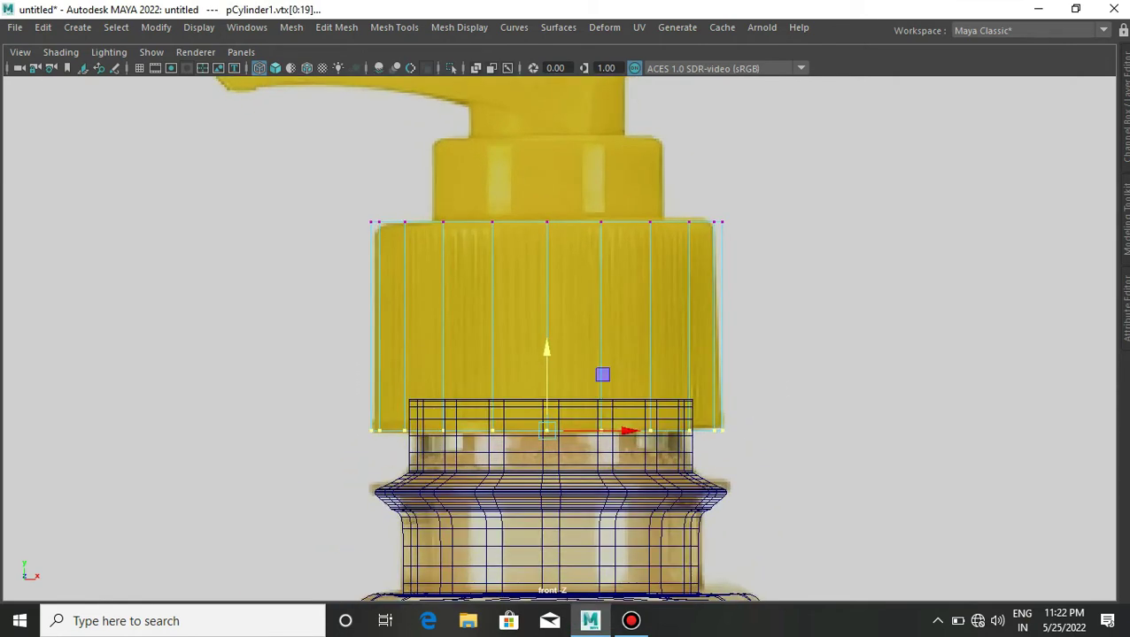
key(ctrl+a)
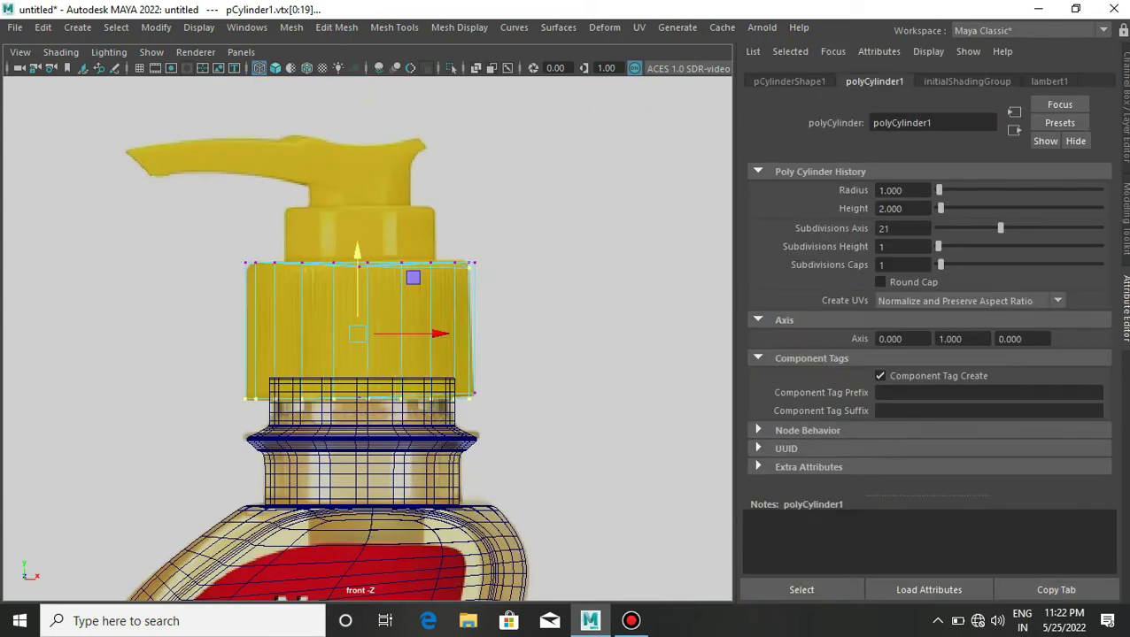
Step: Set polyCylinder1's Subdivisions Axis to 98 in the Attribute Editor, then close it
drag(1016, 227, 1101, 227)
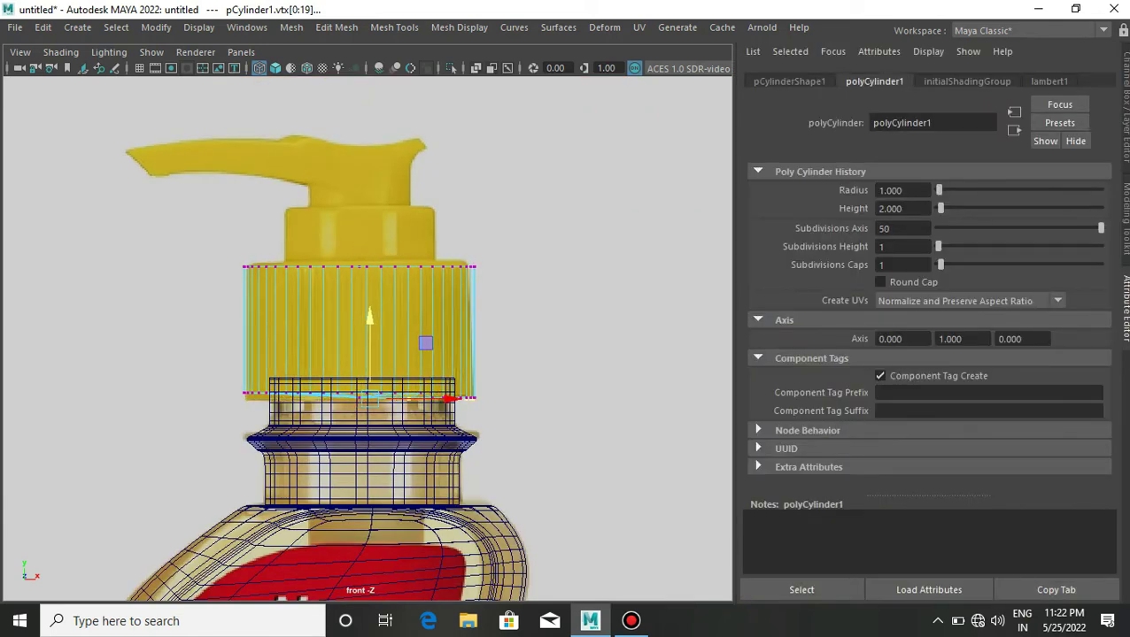
drag(1100, 227, 1061, 227)
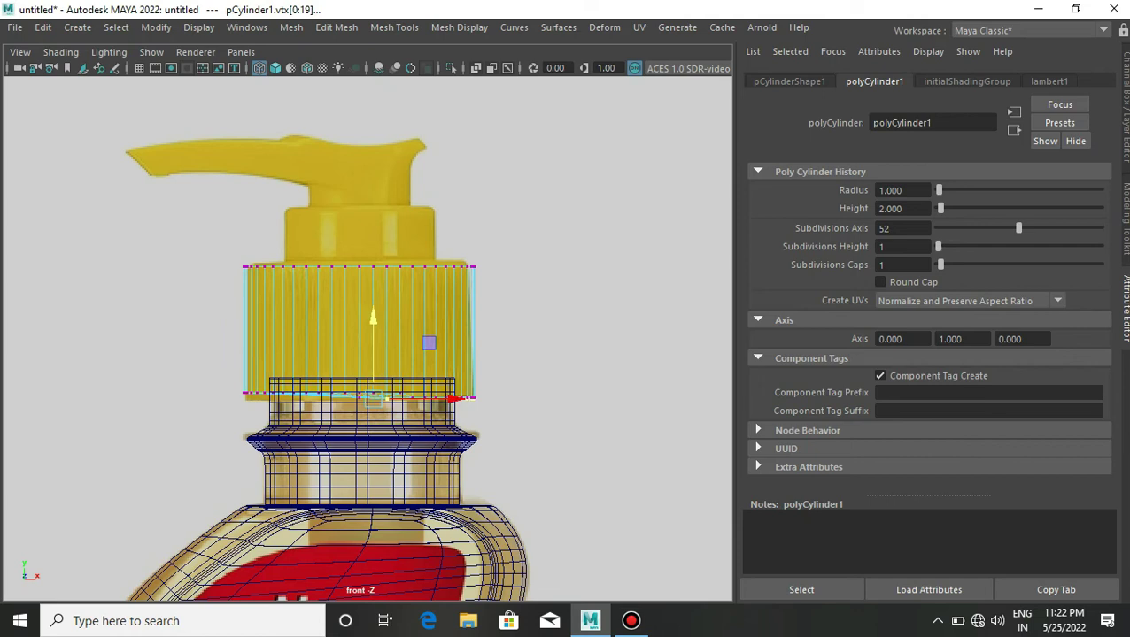
drag(1061, 227, 1094, 227)
scroll(366, 337, up, 1)
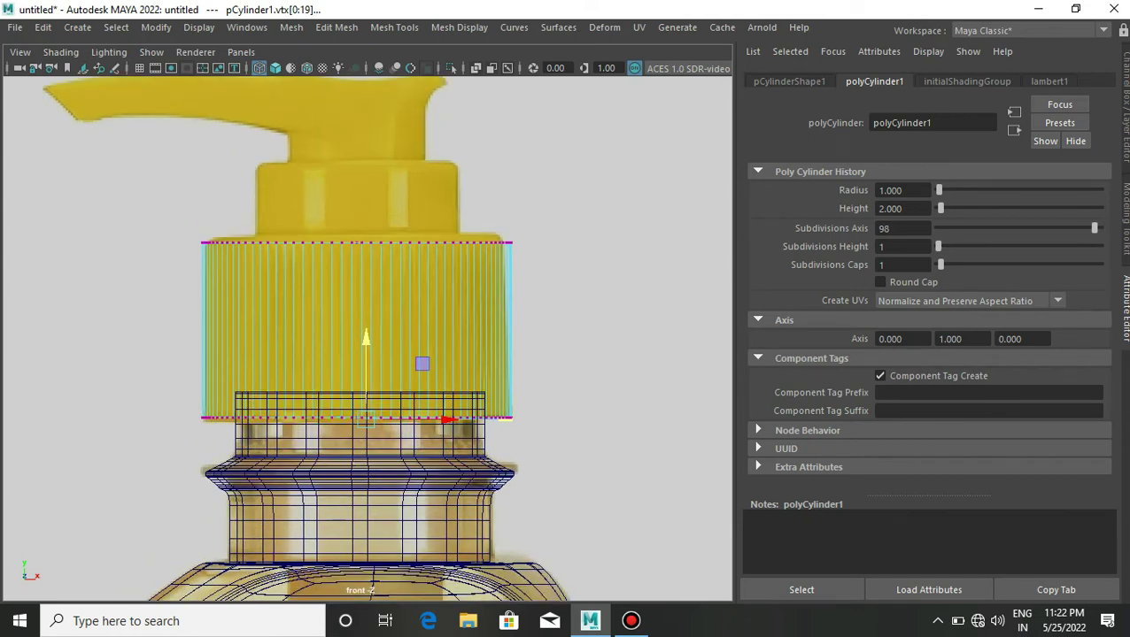
right_click(381, 266)
click(425, 271)
key(ctrl+a)
key(space)
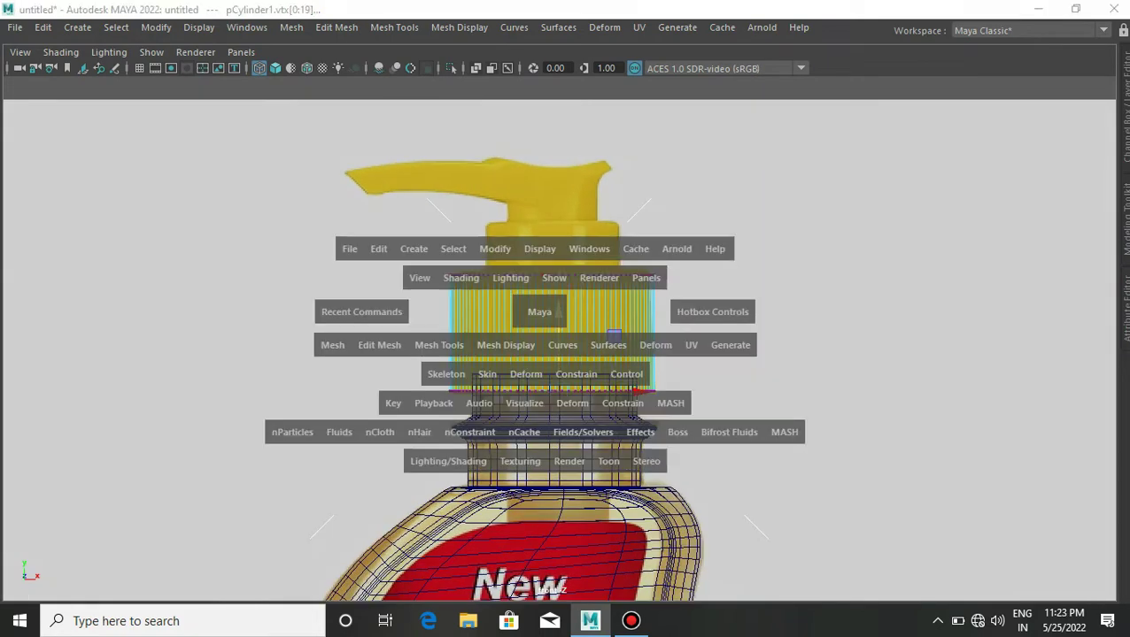
Step: Select pCylinder1 in perspective and move it down onto the bottle neck
alt+drag(443, 354, 534, 163)
right_click(534, 163)
click(600, 187)
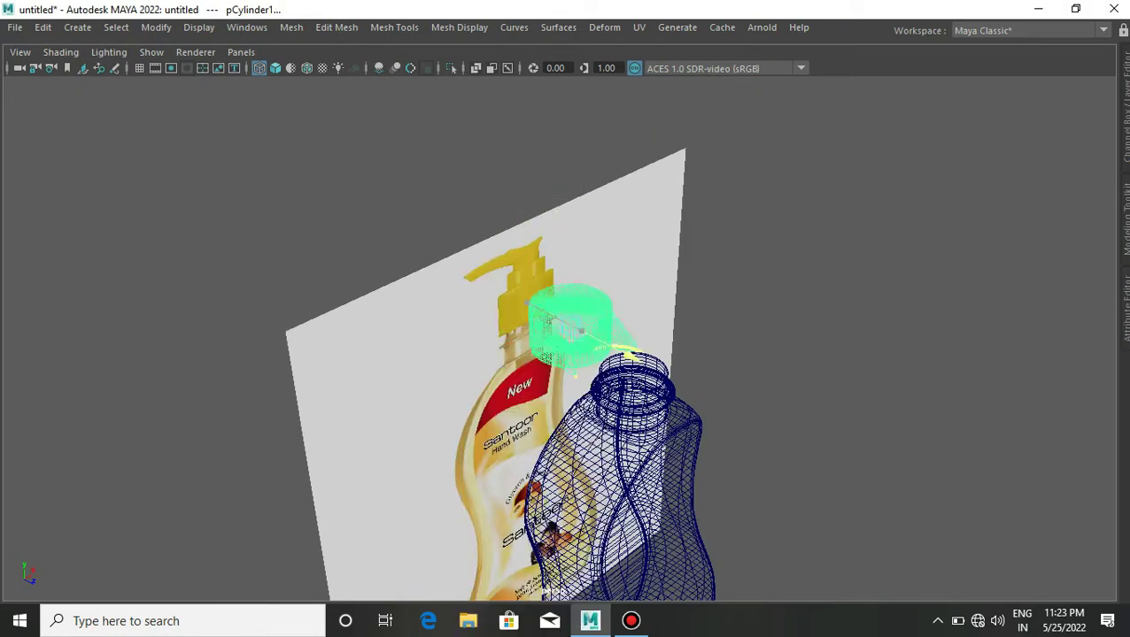
mouse_move(585, 333)
mouse_down()
mouse_move(703, 343)
mouse_move(584, 335)
mouse_up()
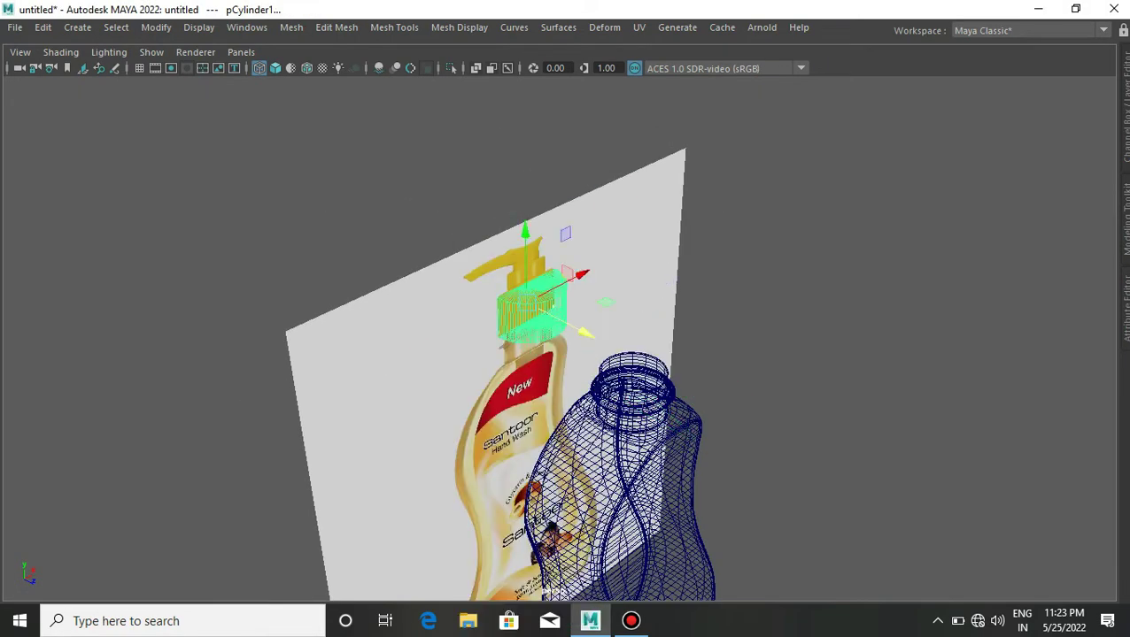
key(f)
drag(464, 268, 906, 452)
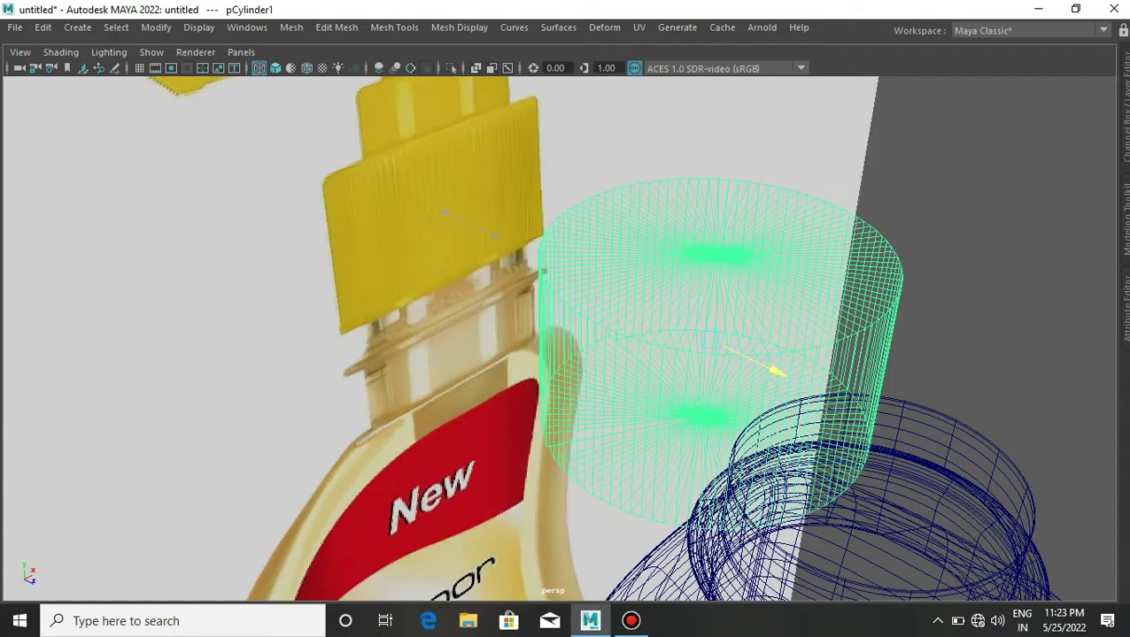
Step: In shaded front view, nudge the cap slightly up to sit squarely on the neck
key(5)
scroll(941, 453, down, 3)
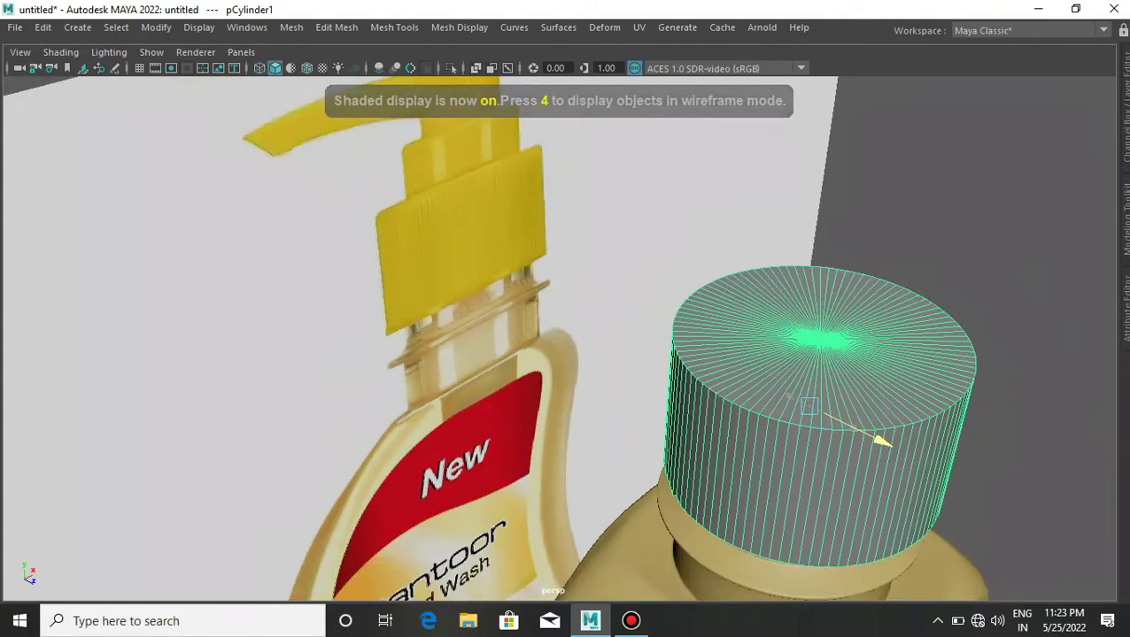
alt+drag(883, 436, 822, 426)
key(space)
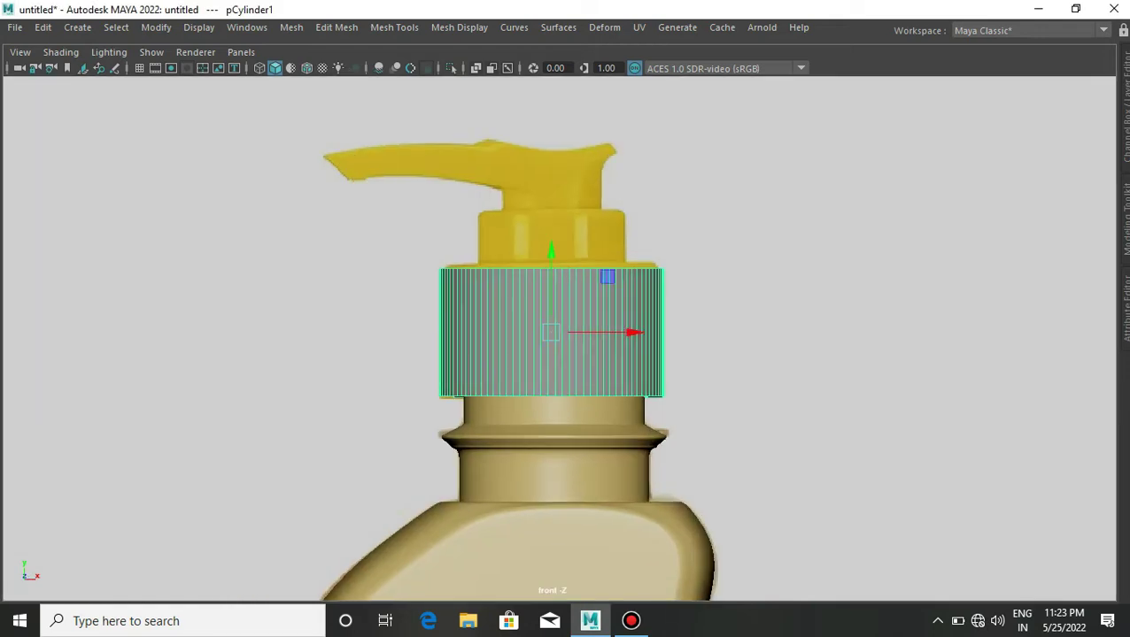
drag(551, 257, 551, 248)
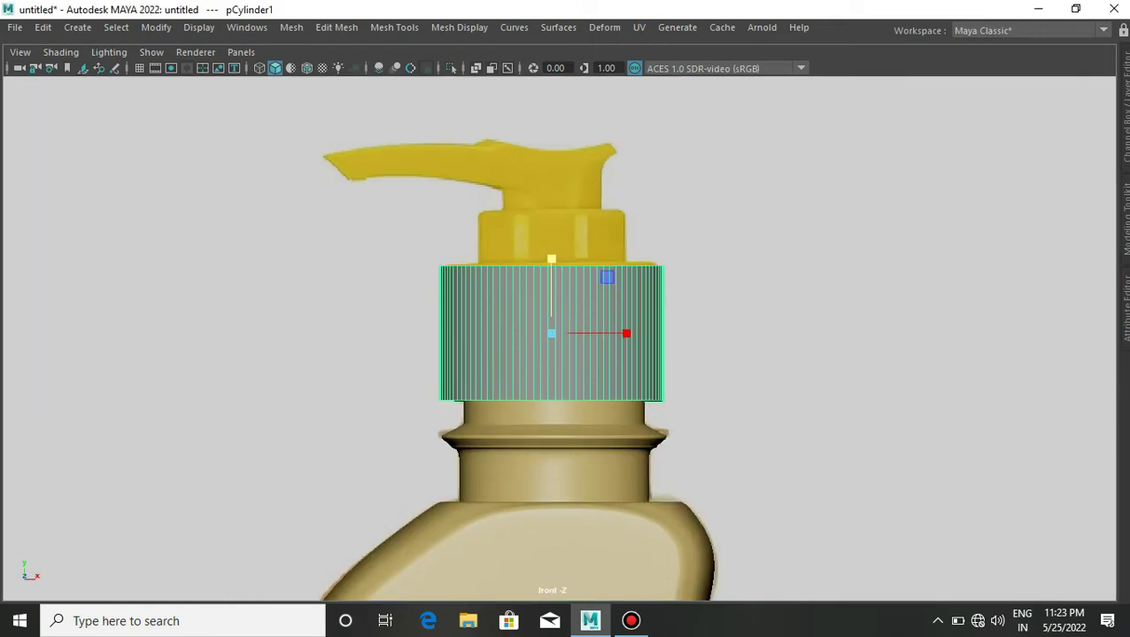
shift+right_click(517, 186)
click(502, 332)
scroll(617, 332, up, 2)
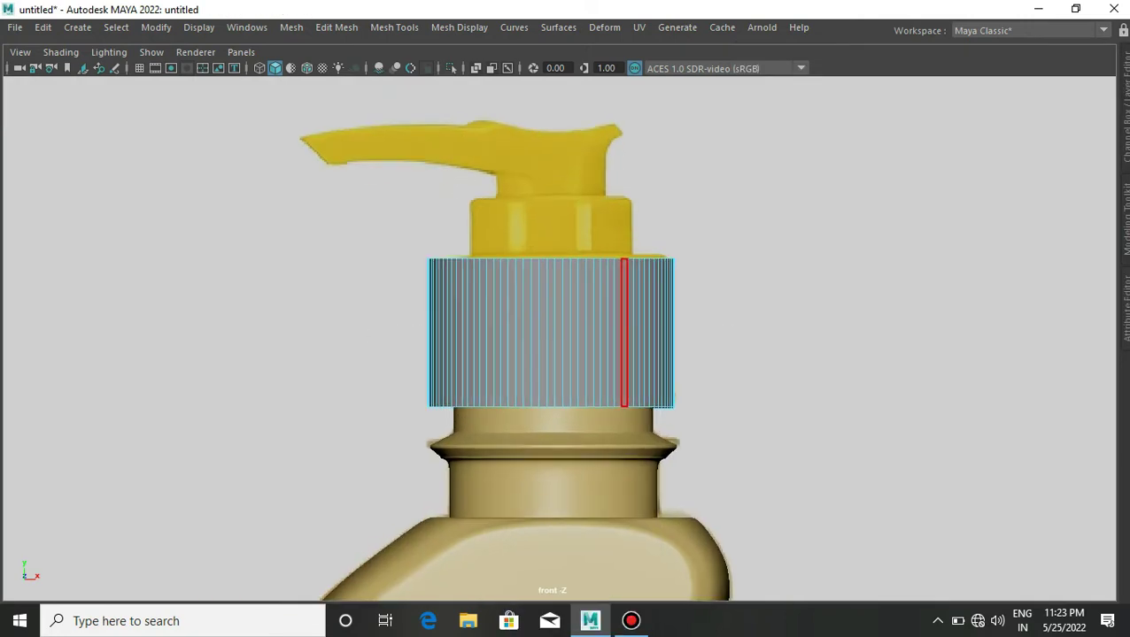
scroll(549, 332, up, 2)
Step: Extrude the cap's selected faces with thickness 0.01 and offset 0.015 to form rib grooves
key(ctrl+e)
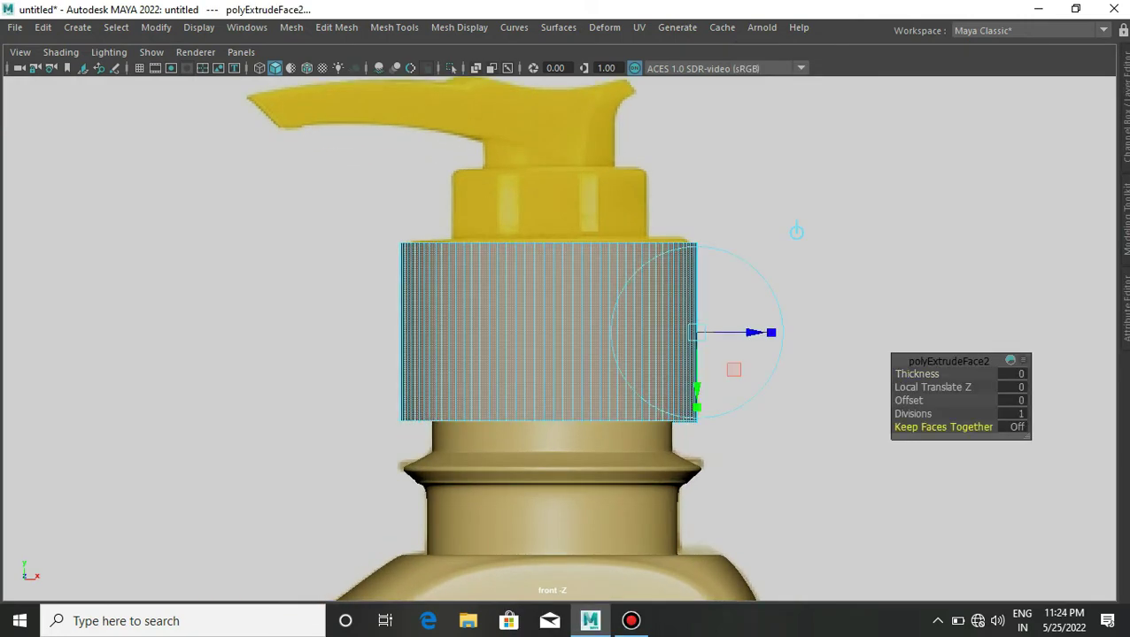
drag(916, 373, 926, 374)
key(space)
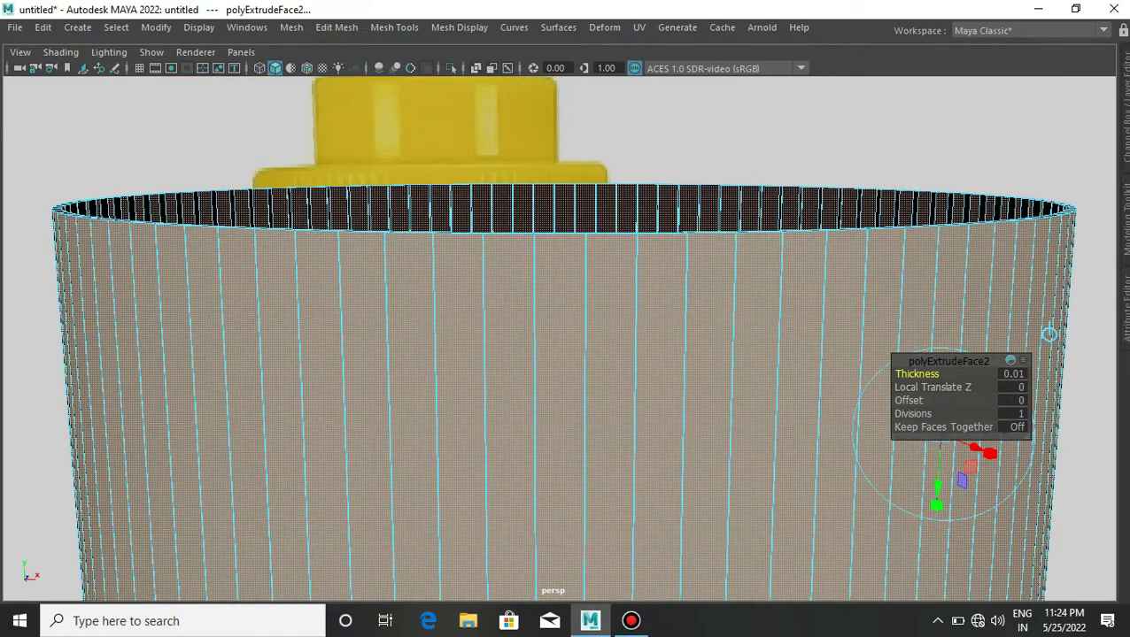
mouse_move(908, 400)
mouse_down()
mouse_move(926, 400)
mouse_move(912, 400)
mouse_up()
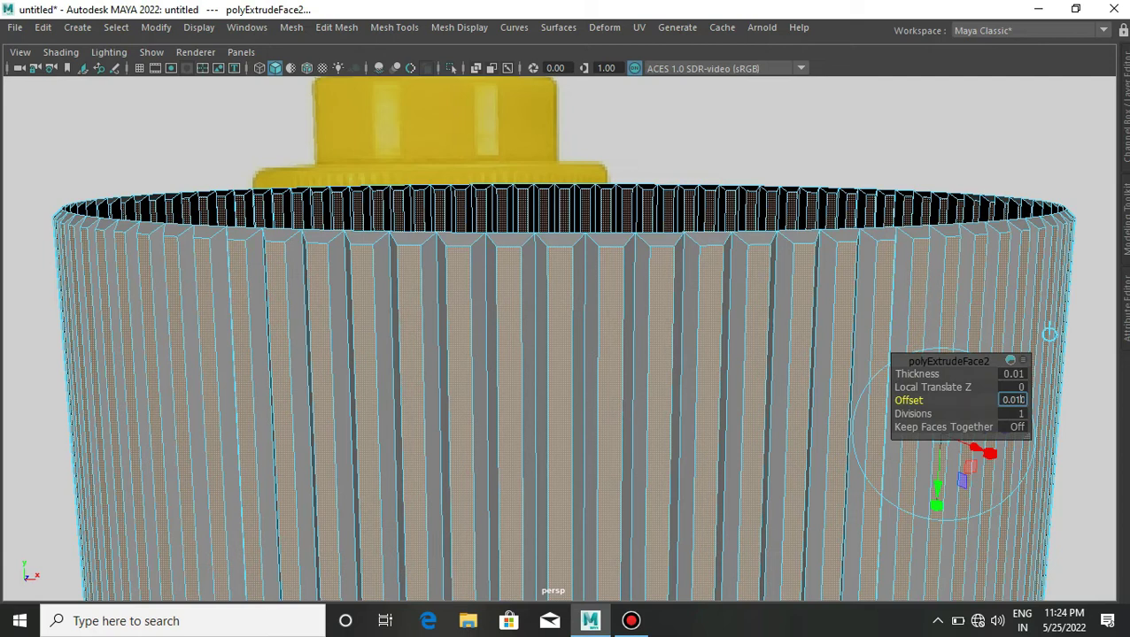
key(Return)
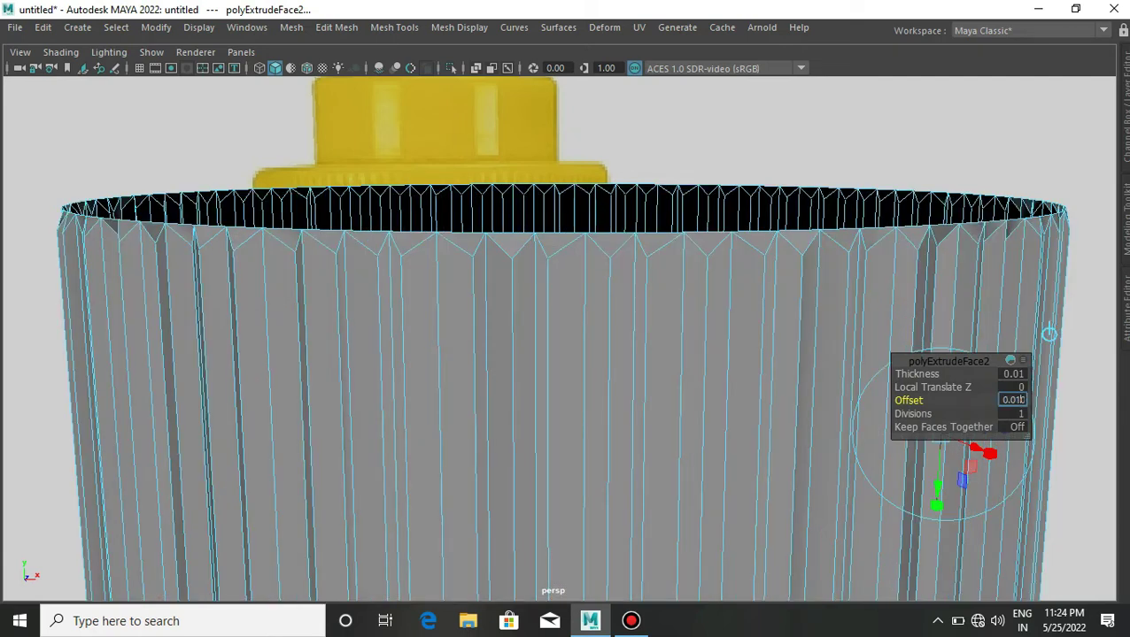
text(5)
key(Return)
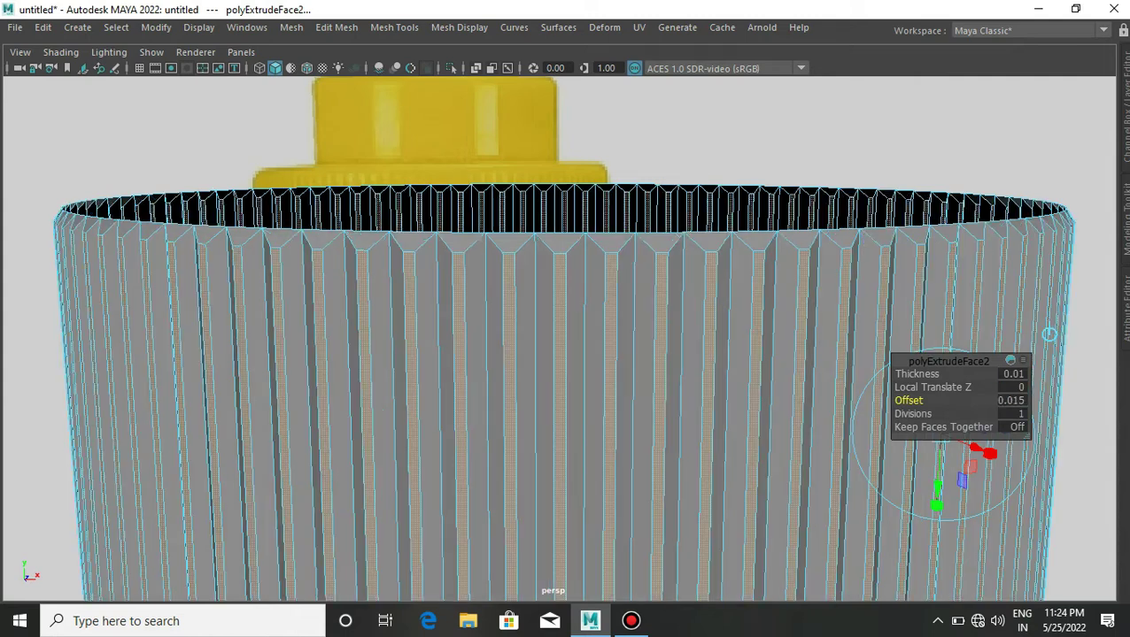
key(F9)
scroll(523, 399, down, 3)
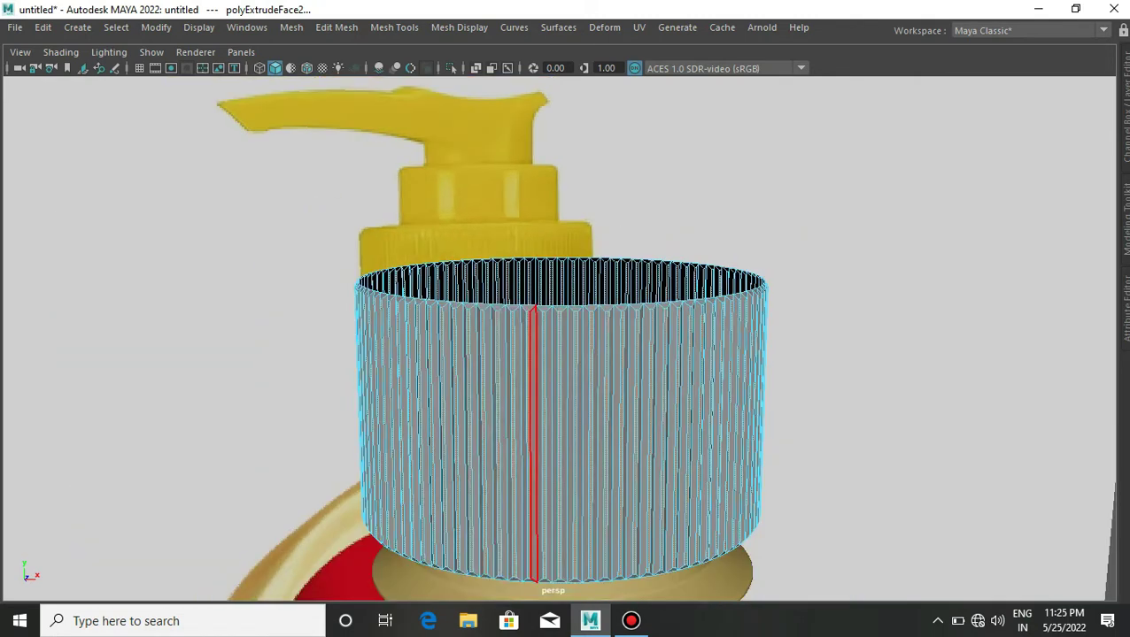
scroll(523, 398, up, 3)
scroll(566, 337, down, 4)
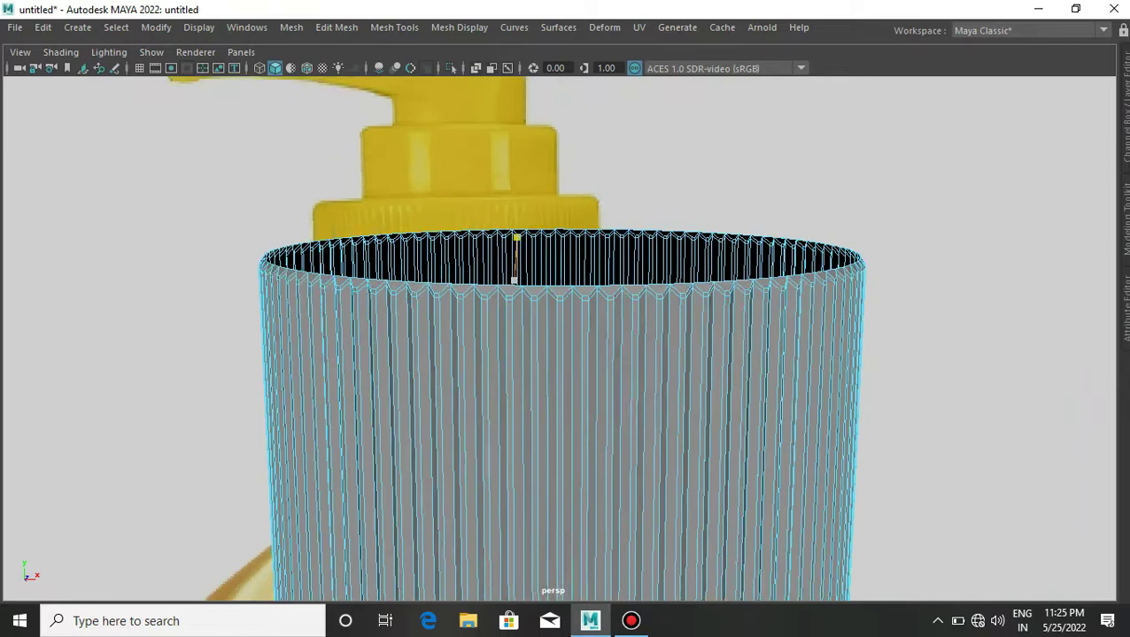
alt+middle_drag(567, 443, 566, 177)
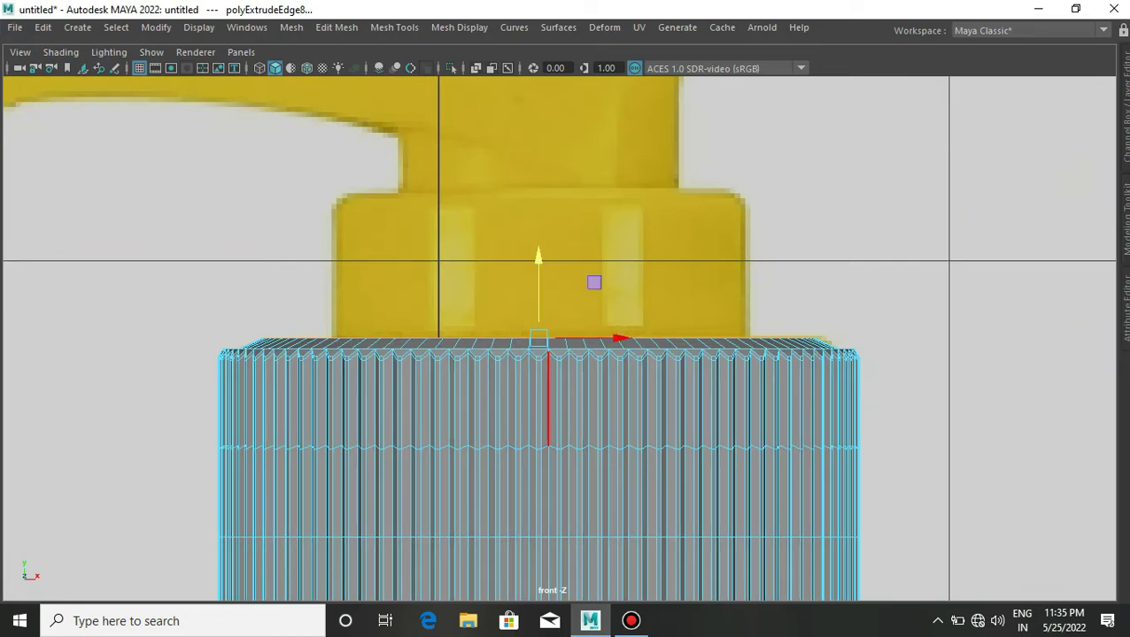
Step: Orbit around the cap and select its top rim edge loop
key(space)
mouse_move(544, 363)
mouse_down()
mouse_move(496, 336)
mouse_move(398, 222)
mouse_up()
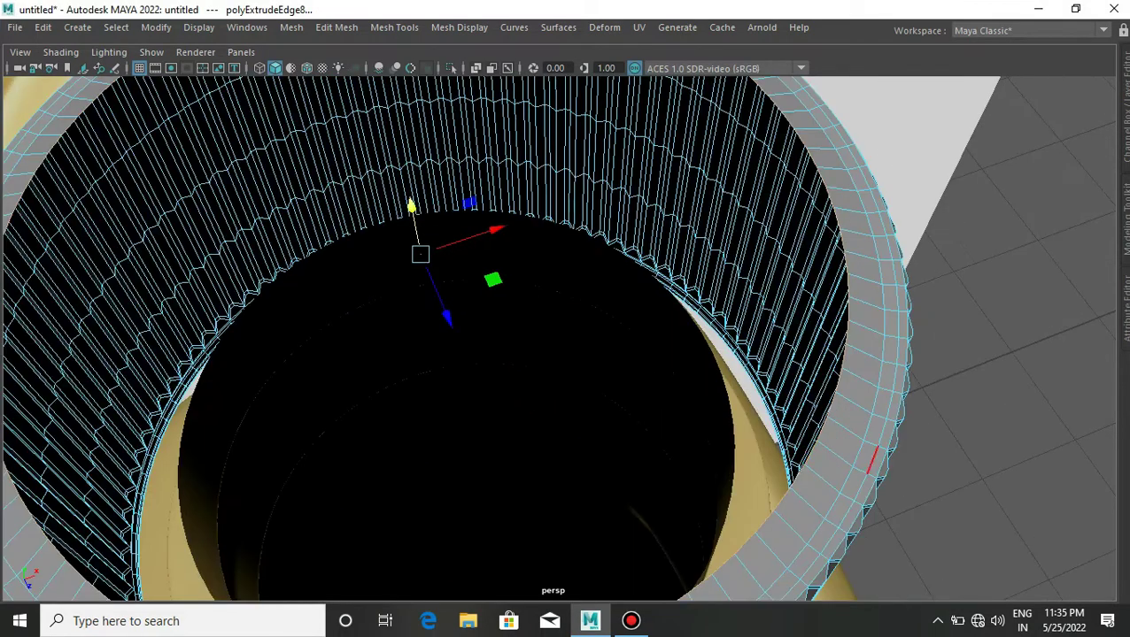
scroll(558, 337, up, 2)
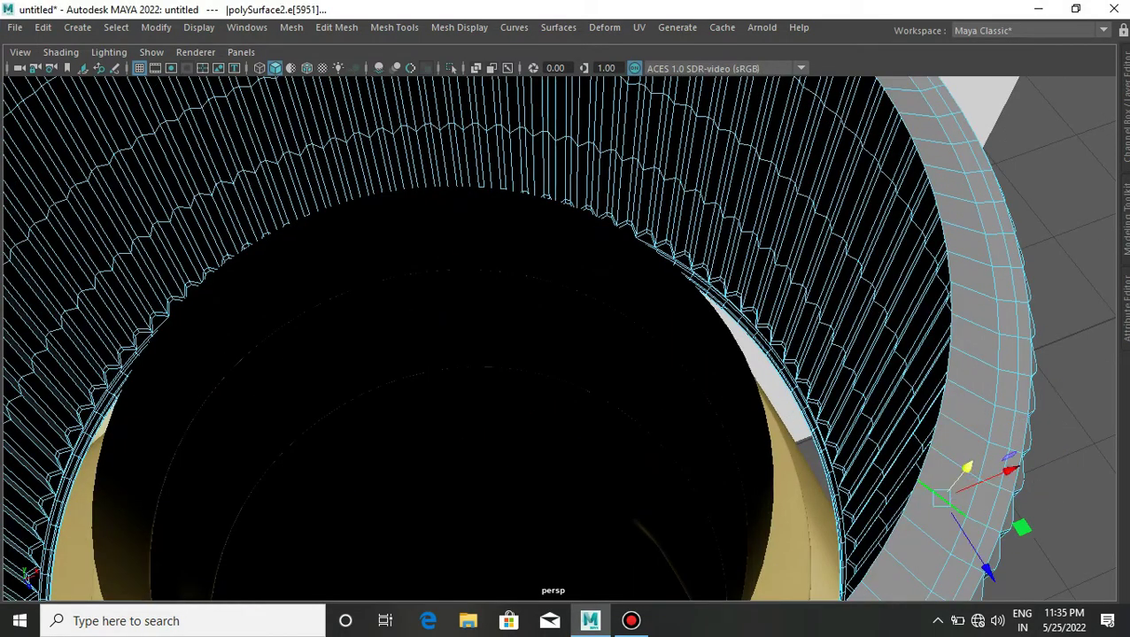
alt+drag(566, 336, 496, 301)
key(alt+shift)
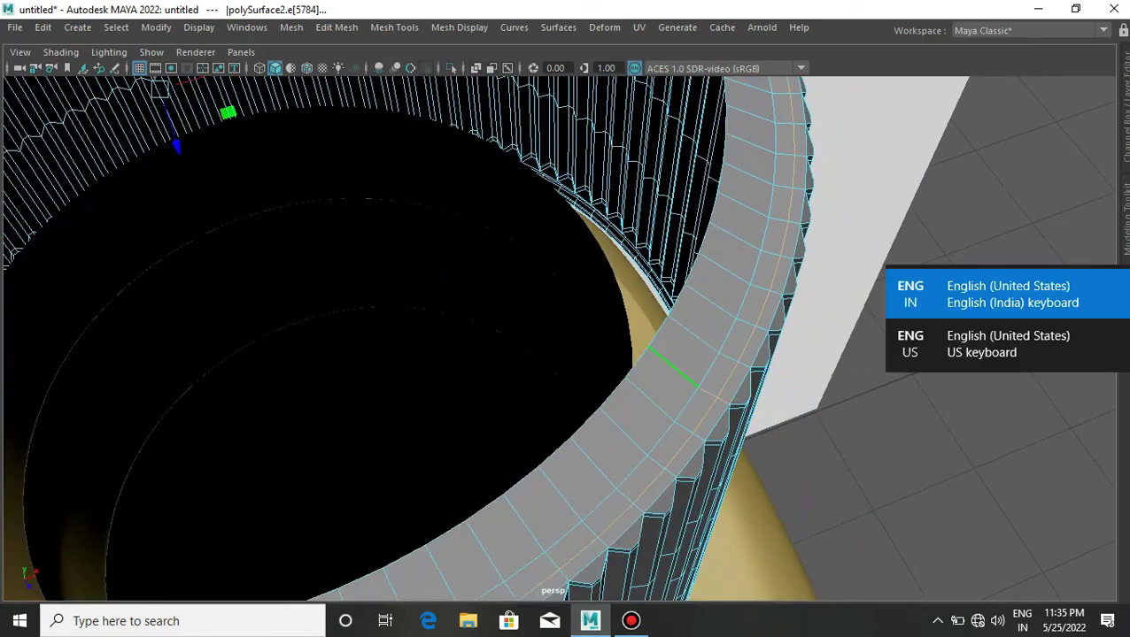
scroll(558, 337, down, 3)
alt+drag(558, 336, 532, 221)
scroll(558, 336, up, 2)
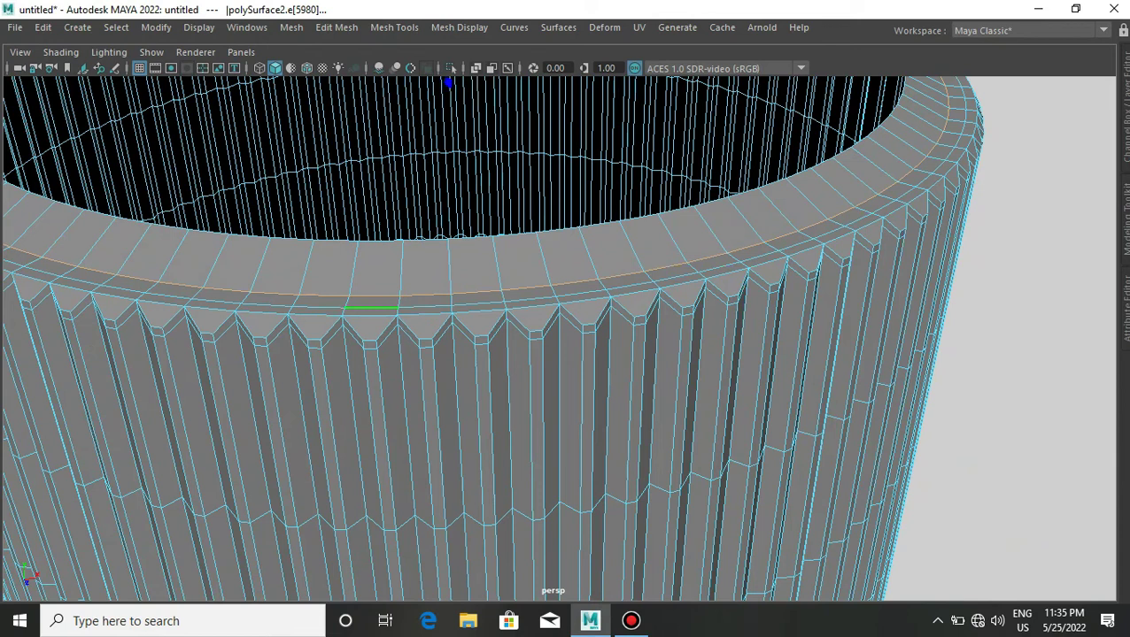
double_click(372, 309)
Step: Extrude the rim edge loop with Ctrl+E and raise it upward in front view into a taller band
scroll(372, 309, down, 3)
shift+right_drag(459, 305, 441, 348)
right_click(431, 165)
click(431, 209)
scroll(453, 336, up, 2)
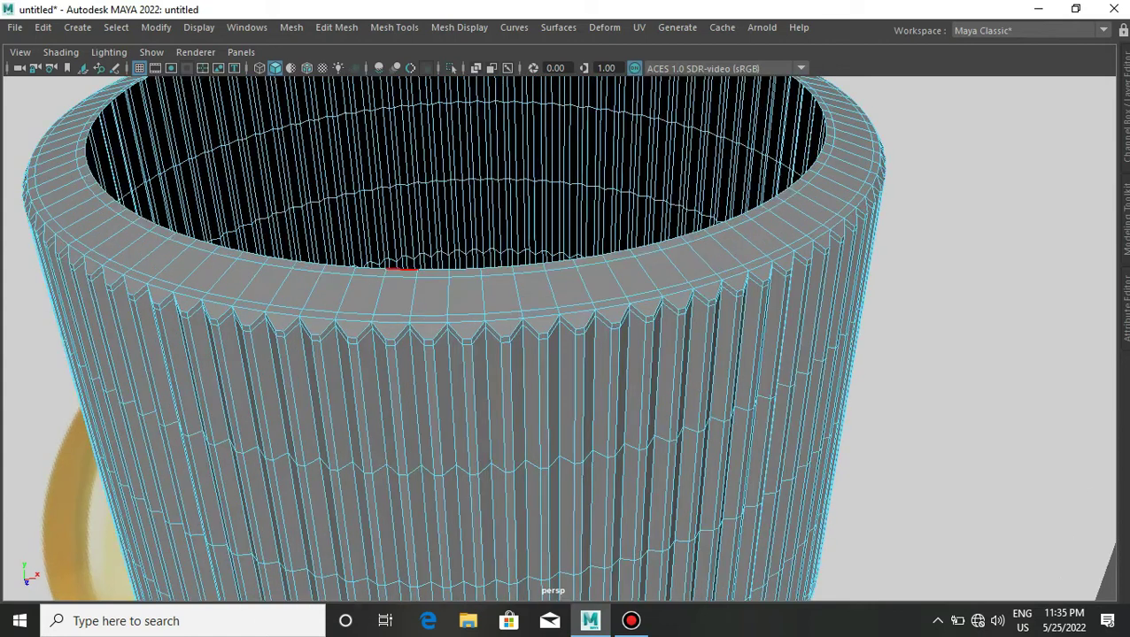
key(space)
key(w)
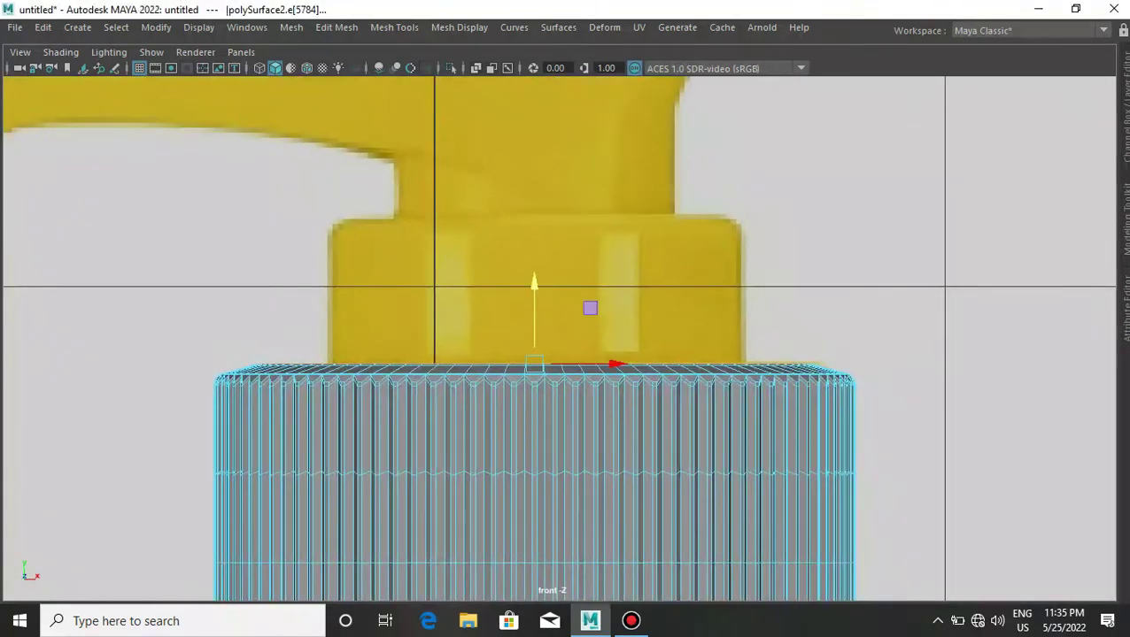
key(ctrl+e)
drag(534, 299, 534, 291)
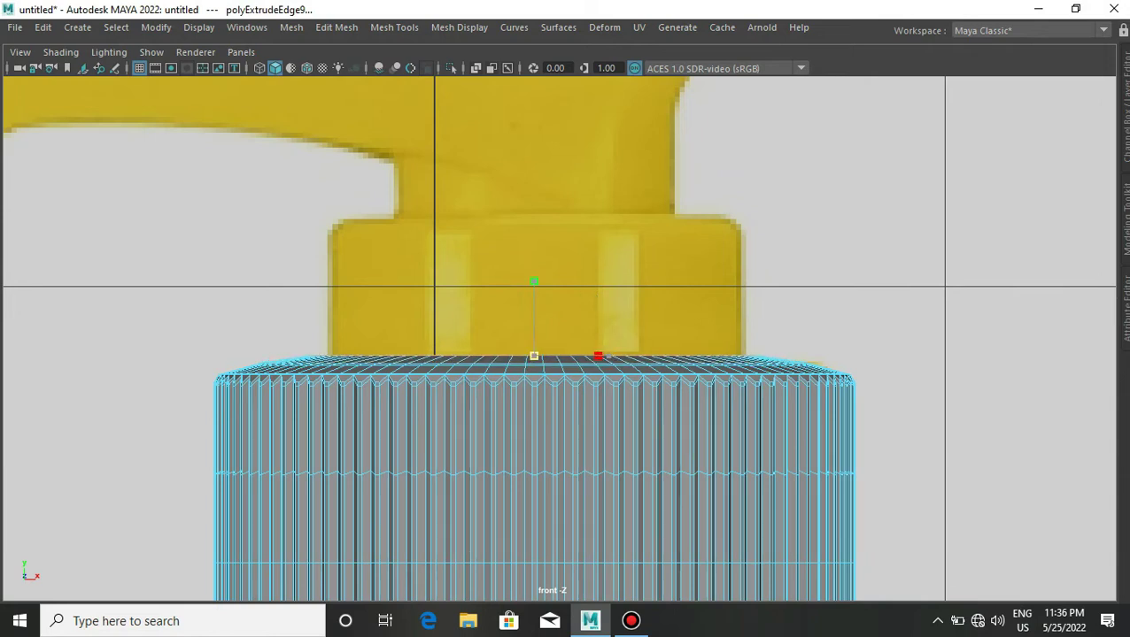
drag(534, 292, 534, 150)
Step: Back in perspective, extrude the new top edge again to form an inward ring
key(space)
mouse_move(514, 221)
mouse_down()
mouse_move(514, 177)
mouse_move(496, 296)
mouse_up()
key(ctrl+e)
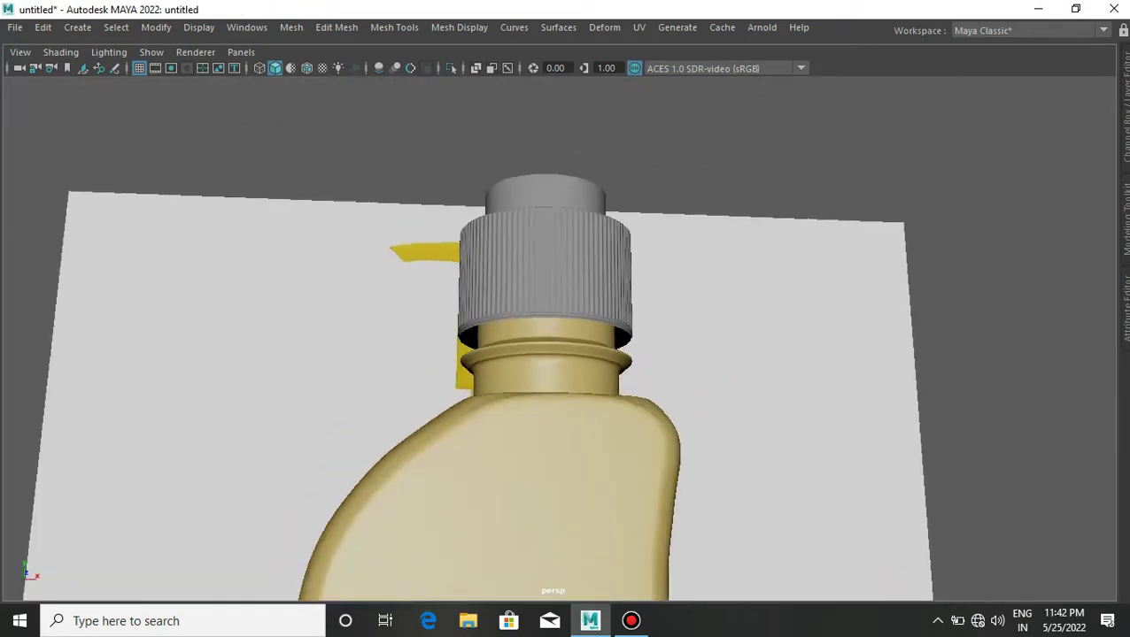
Step: Assign the cap a new Blinn material (blinn2) and eyedrop the bottle's gold as its colour
click(602, 354)
right_drag(618, 164, 576, 585)
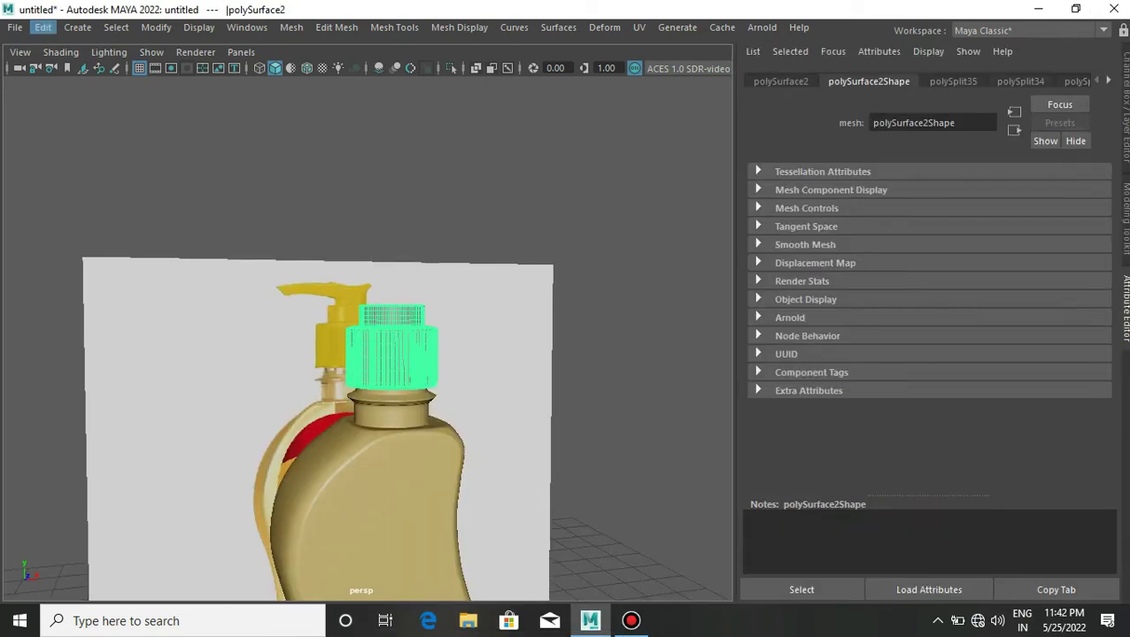
click(43, 28)
click(903, 336)
click(802, 231)
click(344, 327)
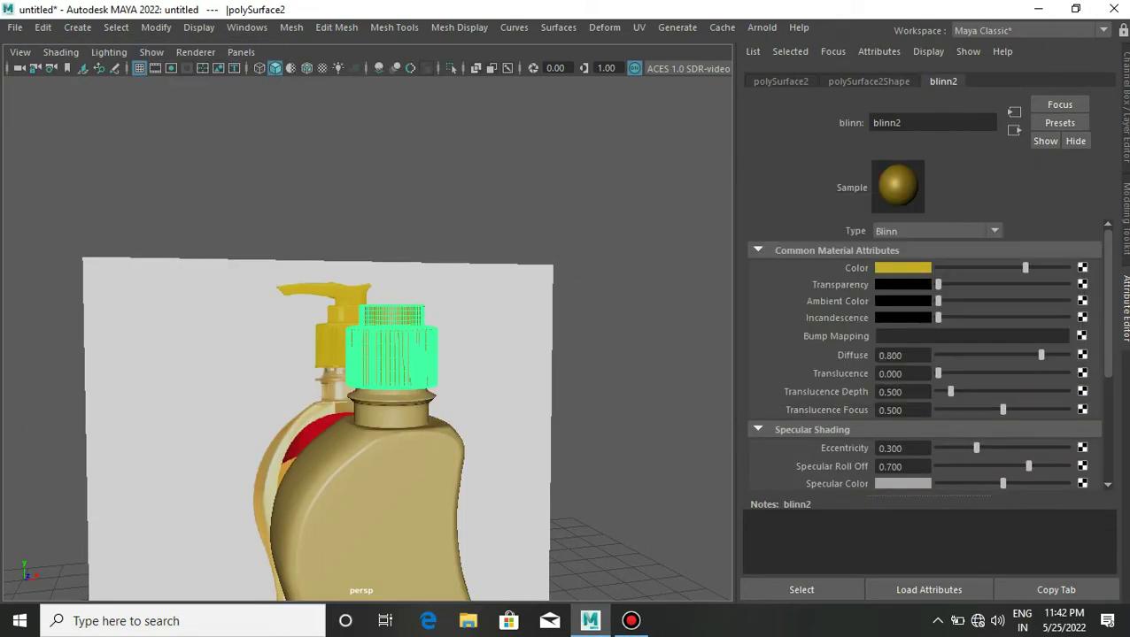
key(ctrl+a)
click(619, 177)
scroll(566, 355, down, 5)
alt+drag(566, 355, 496, 318)
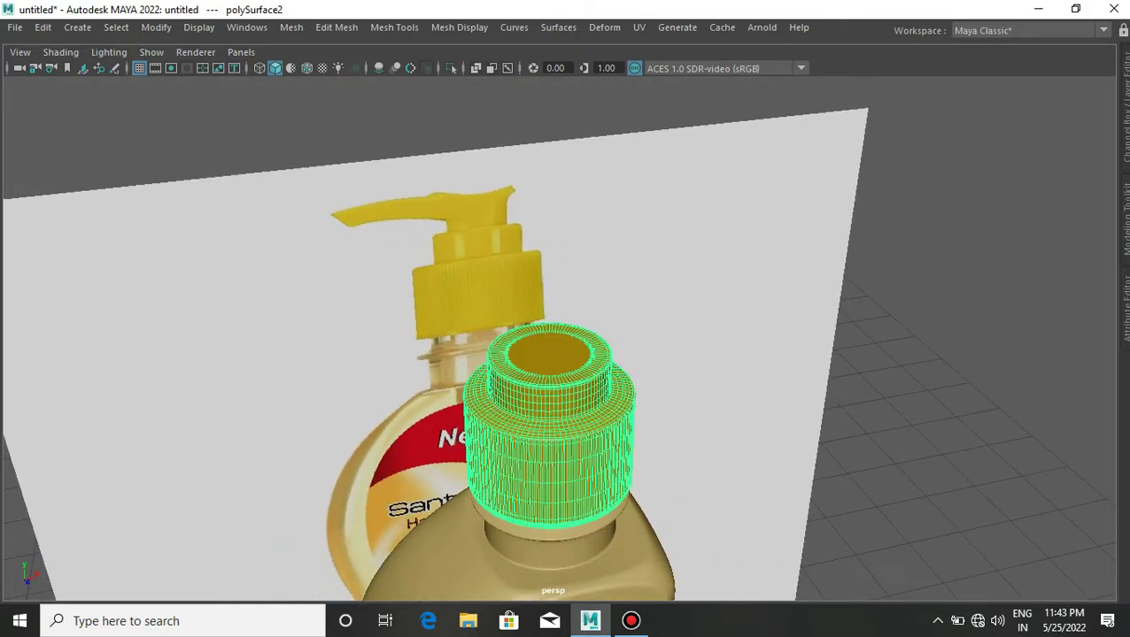
Step: Create a polygon cube for the spout, frame it, and switch to front view
shift+right_drag(574, 297, 575, 323)
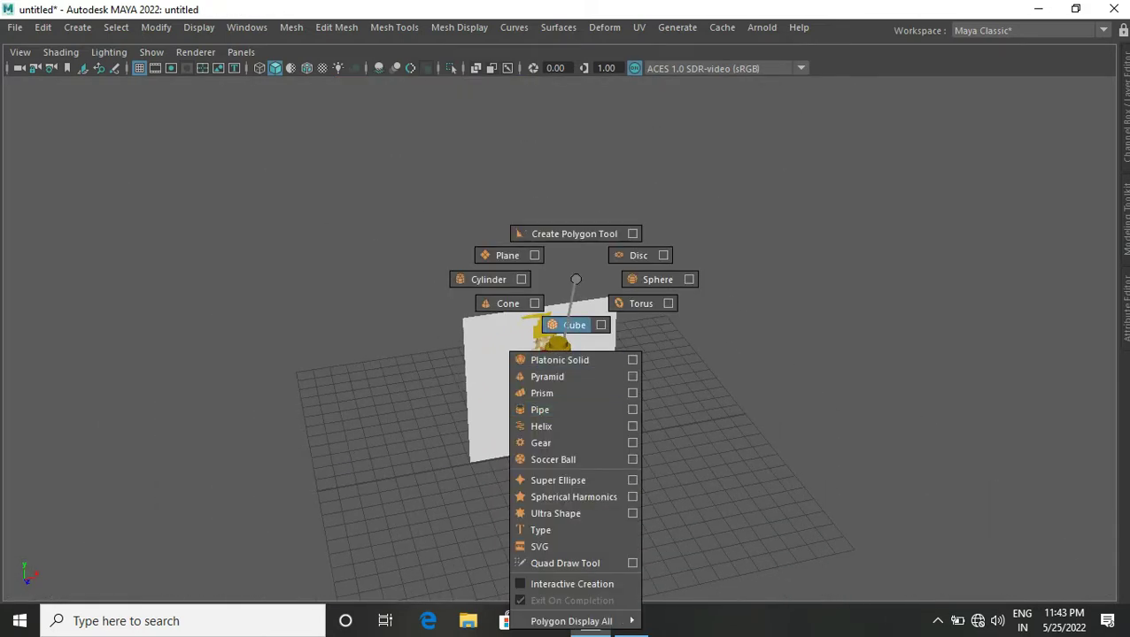
key(f)
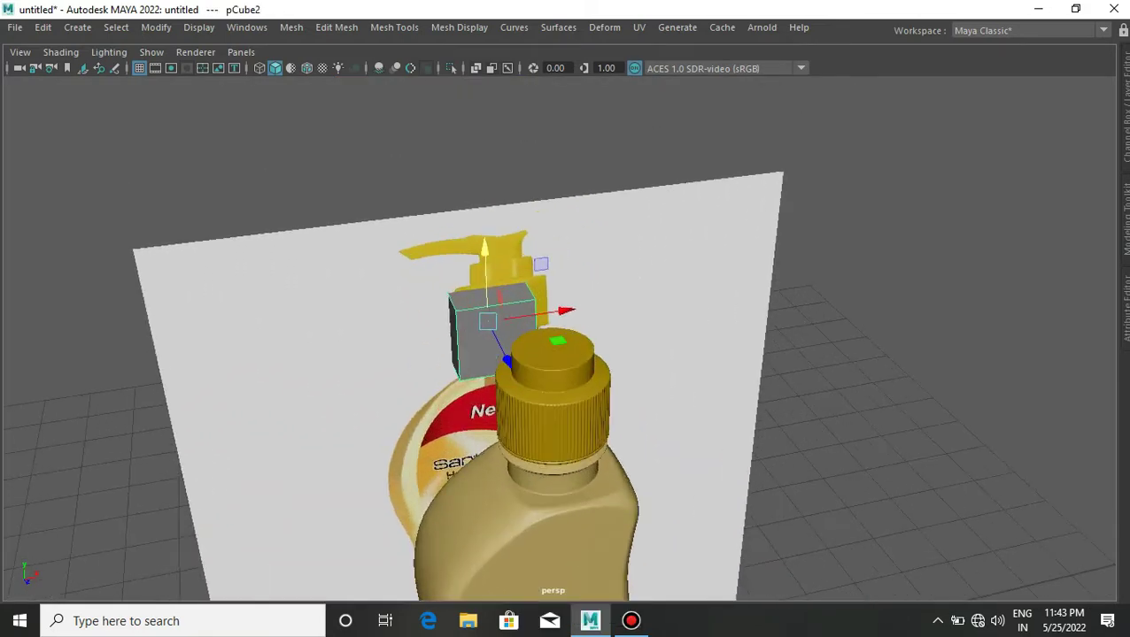
drag(524, 298, 525, 345)
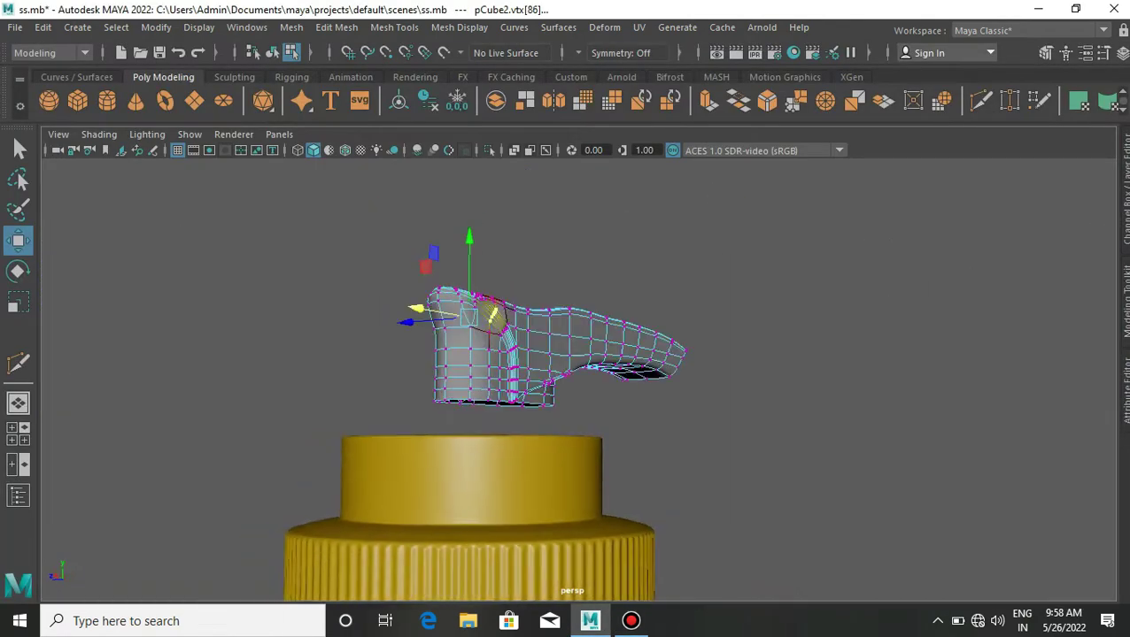
Step: Select the spout and Multi-Cut a new edge loop down its bent tip
alt+drag(567, 354, 673, 336)
right_drag(653, 162, 734, 141)
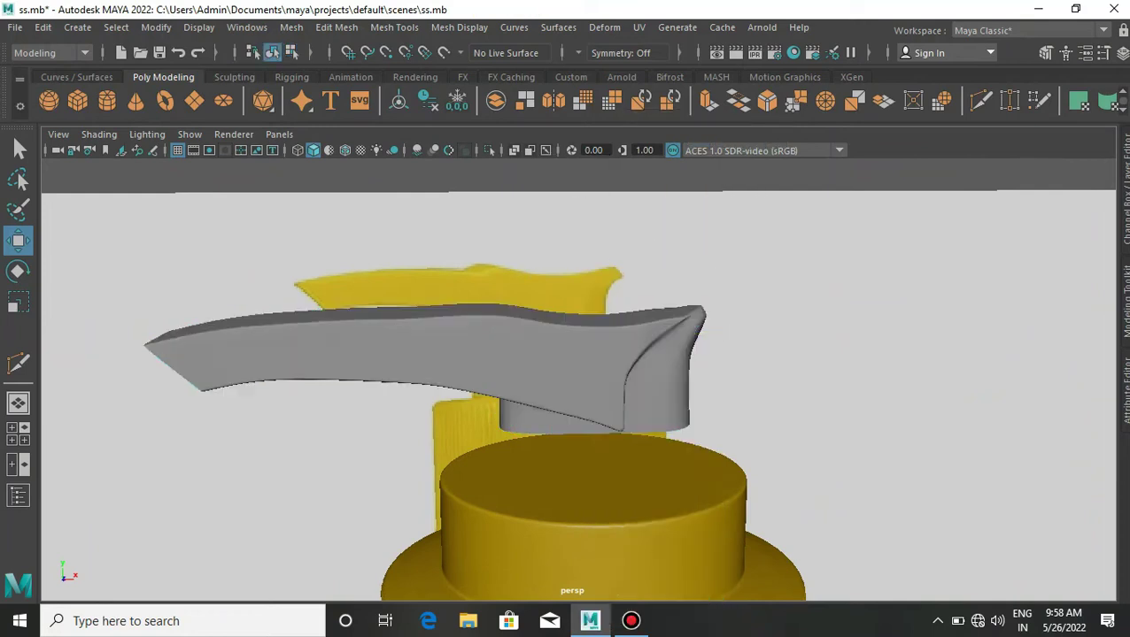
alt+drag(734, 177, 620, 230)
mouse_move(567, 354)
alt+mouse_down()
mouse_move(620, 355)
mouse_move(567, 301)
mouse_move(566, 372)
mouse_move(496, 354)
alt+mouse_up()
scroll(567, 354, up, 2)
click(531, 310)
scroll(567, 354, up, 3)
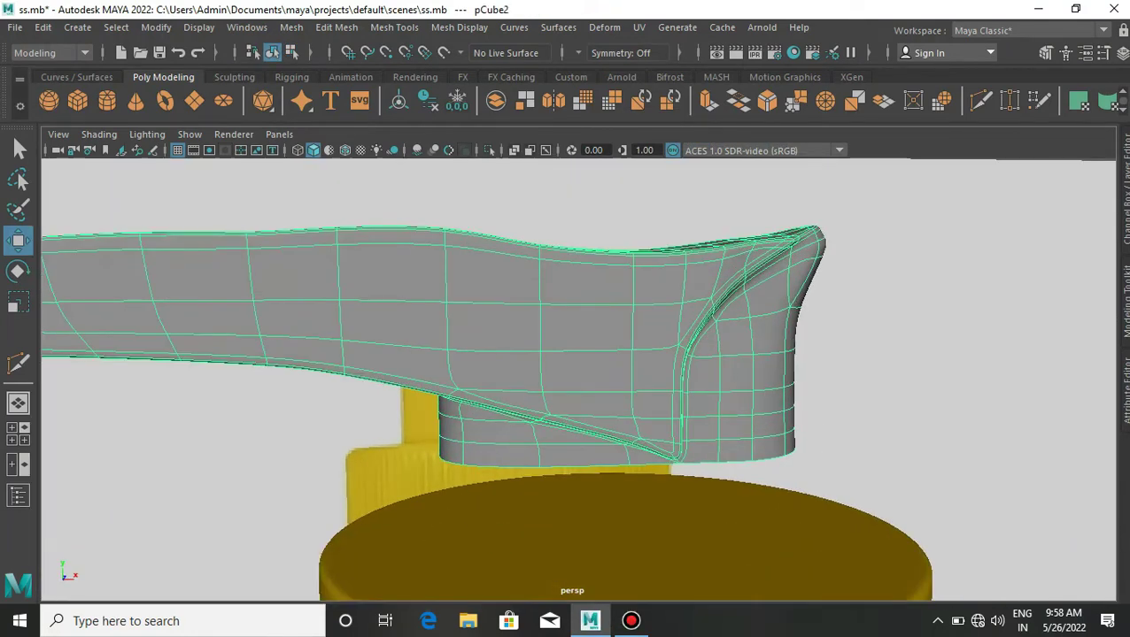
alt+drag(567, 354, 584, 336)
shift+right_drag(744, 354, 708, 389)
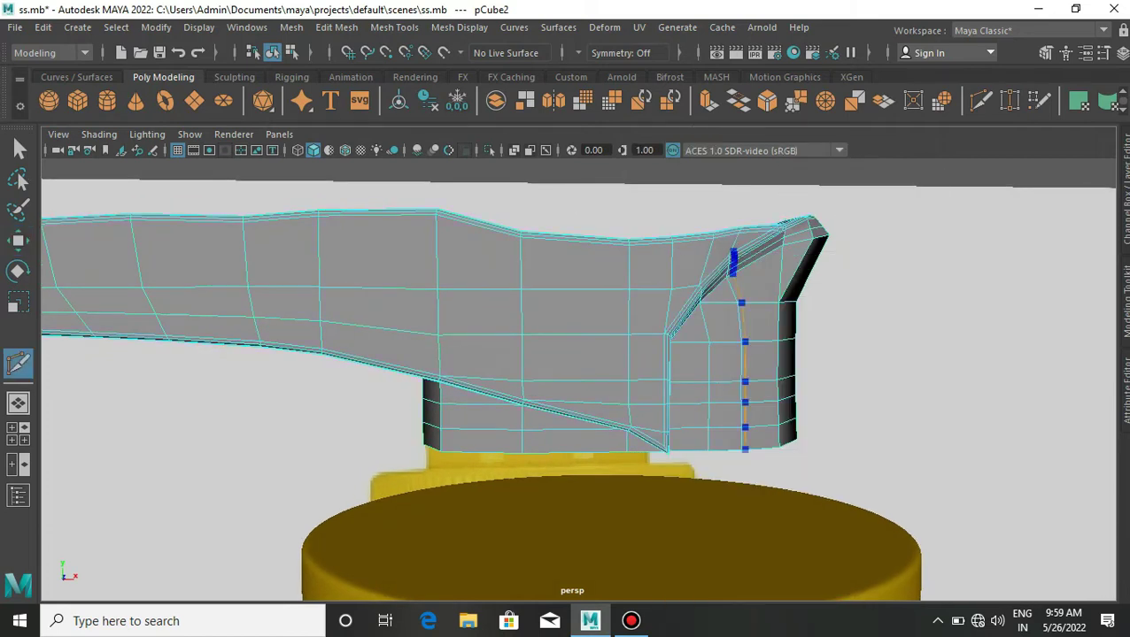
Step: Smooth the spout mesh into rounded contours, then deselect it
alt+right_drag(670, 265, 656, 292)
alt+drag(655, 292, 719, 320)
key(q)
shift+right_drag(717, 182, 672, 277)
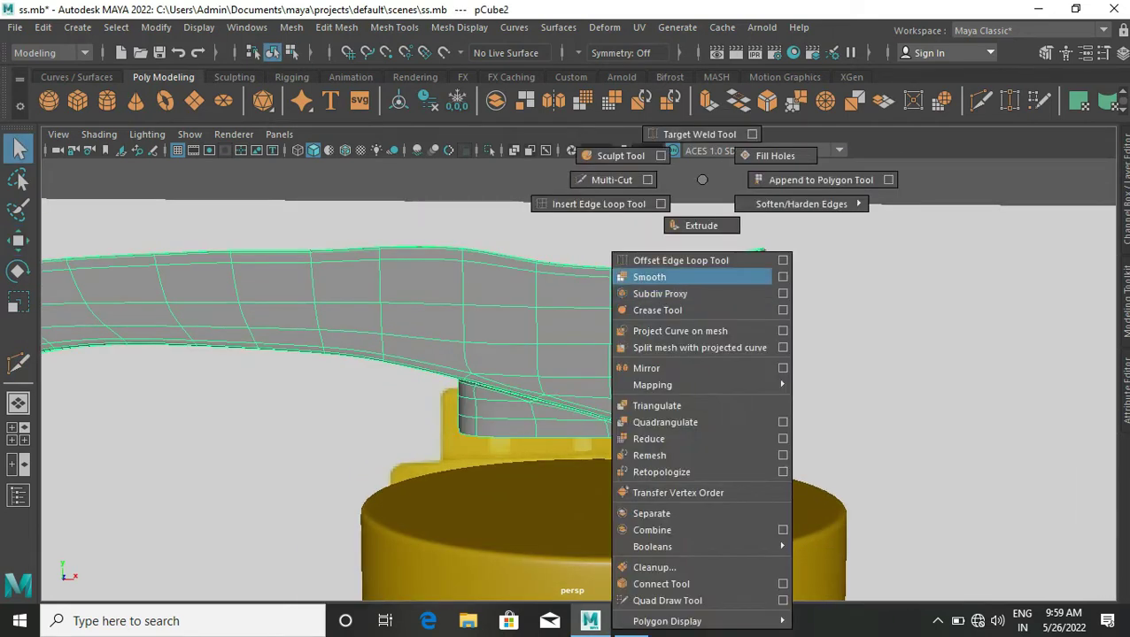
mouse_move(567, 354)
alt+mouse_down()
mouse_move(531, 372)
mouse_move(620, 337)
mouse_move(443, 354)
alt+mouse_up()
click(266, 487)
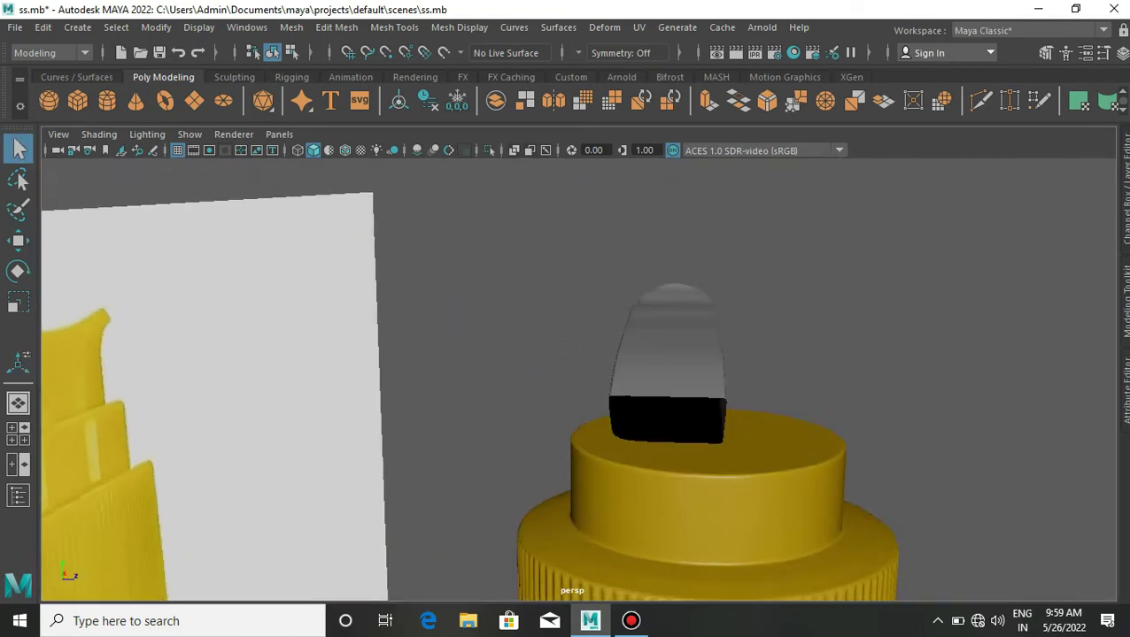
Step: Switch the spout to face mode and select a face loop running down its stem
click(673, 354)
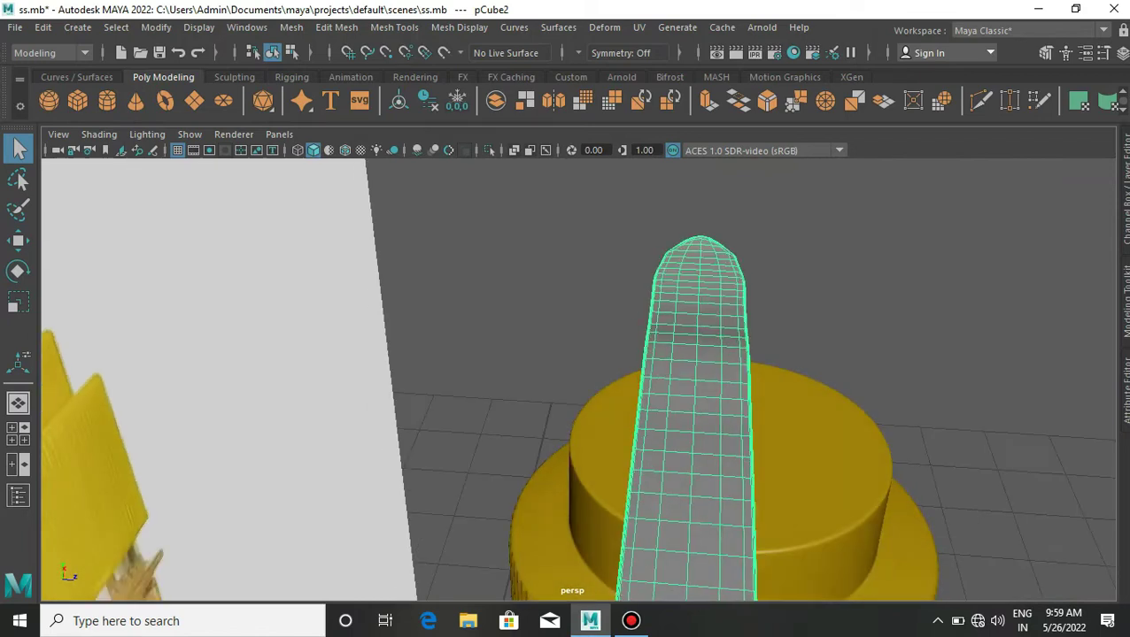
alt+drag(673, 354, 654, 163)
right_drag(654, 164, 675, 226)
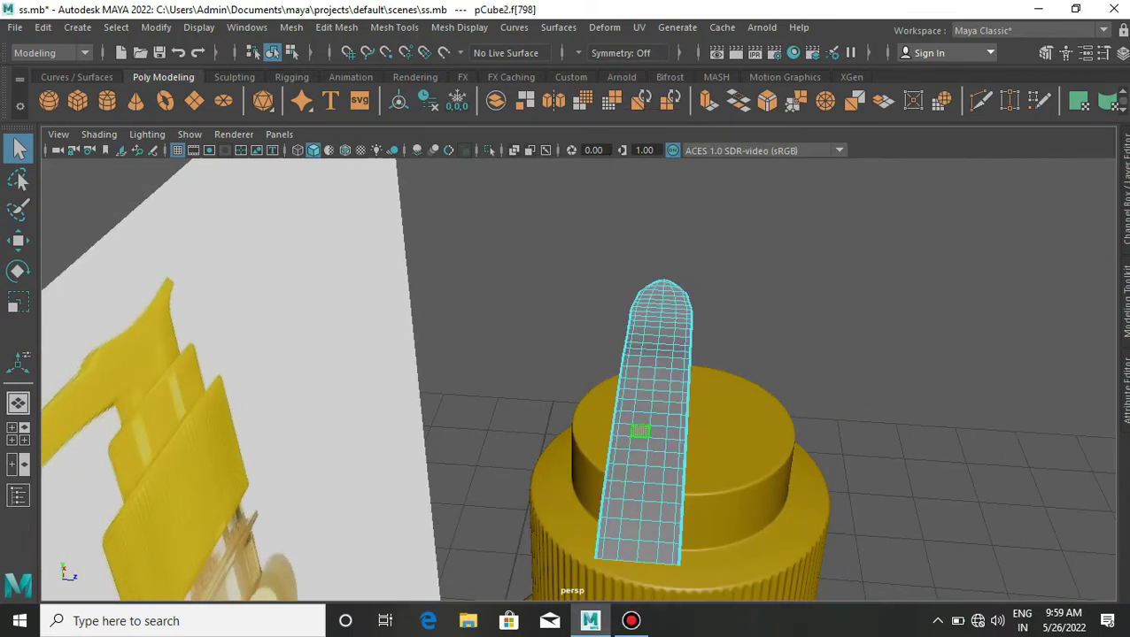
drag(575, 266, 717, 575)
alt+drag(630, 383, 700, 241)
click(657, 234)
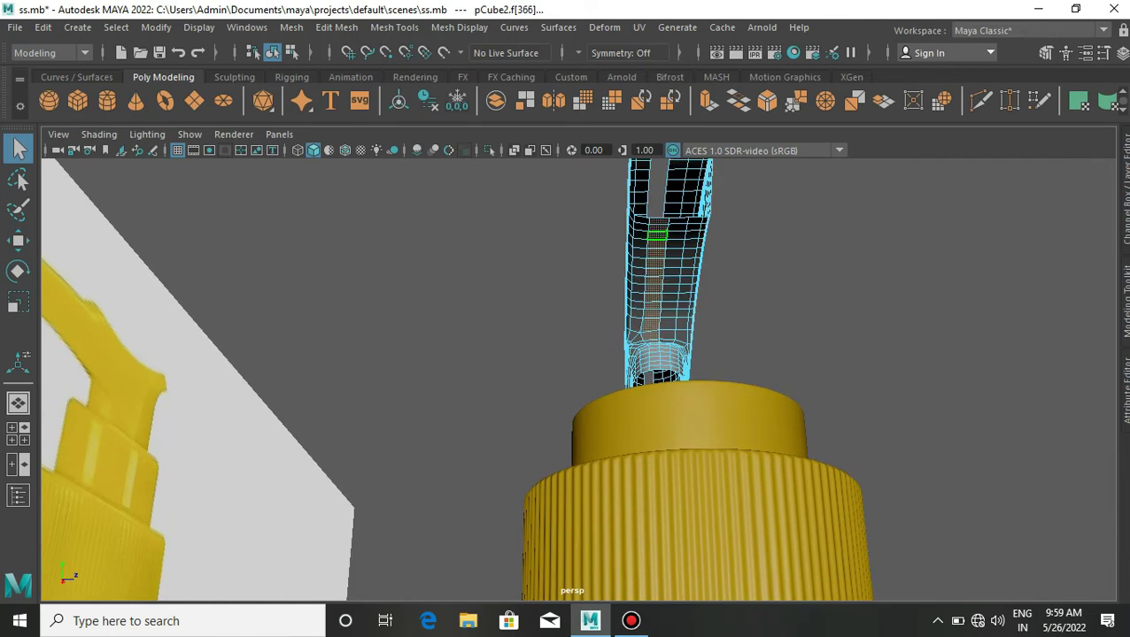
scroll(576, 376, up, 2)
scroll(576, 376, up, 2)
scroll(575, 376, up, 2)
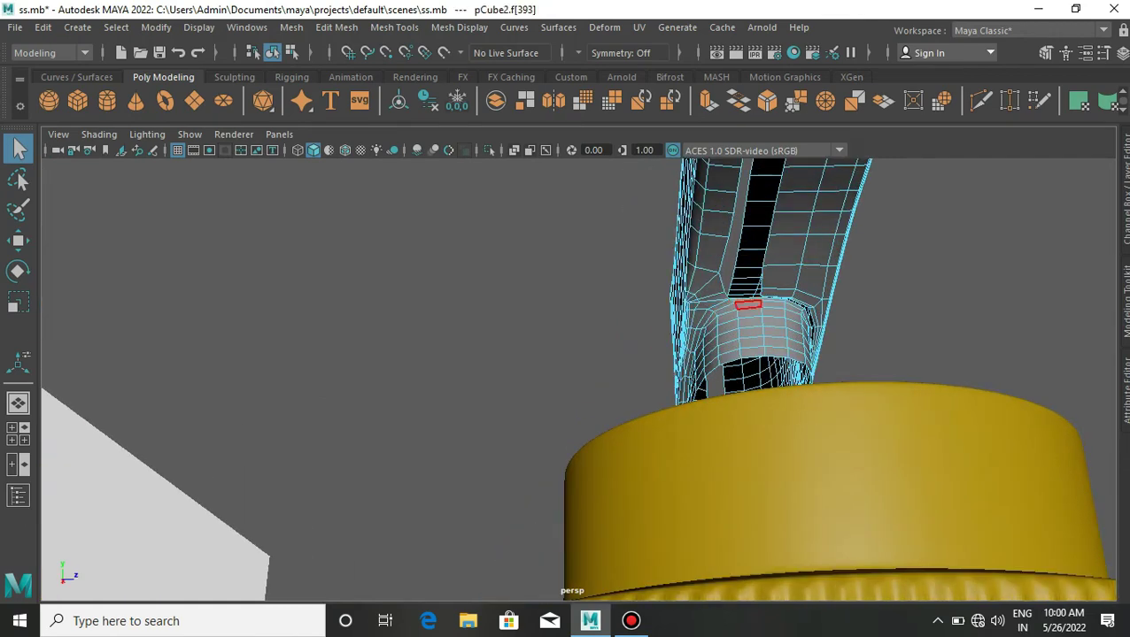
double_click(747, 305)
Step: Inspect the opened stem in side view with wireframe display (4) and box-select part of the spout
mouse_move(634, 399)
alt+mouse_down()
mouse_move(496, 399)
mouse_move(620, 442)
alt+mouse_up()
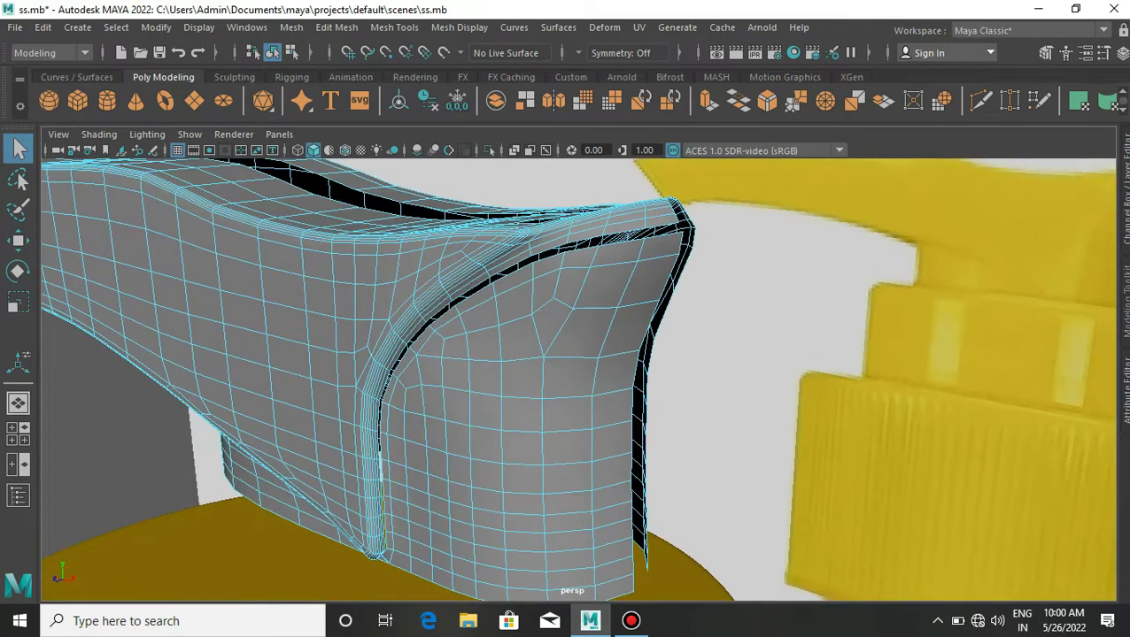
alt+drag(620, 398, 496, 399)
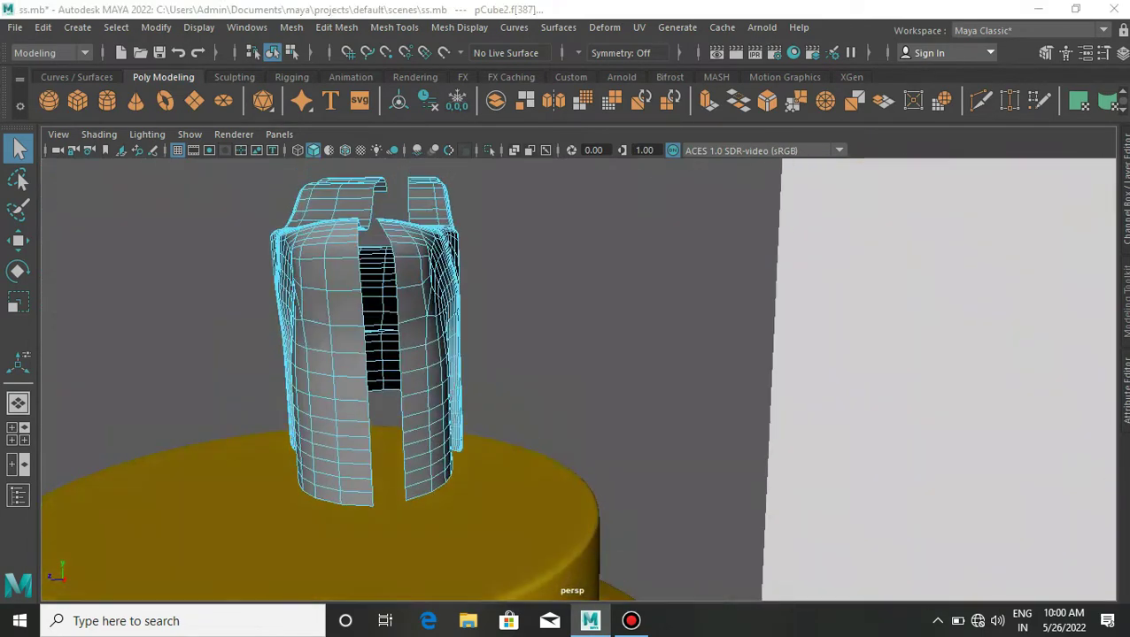
key(space)
drag(523, 305, 449, 285)
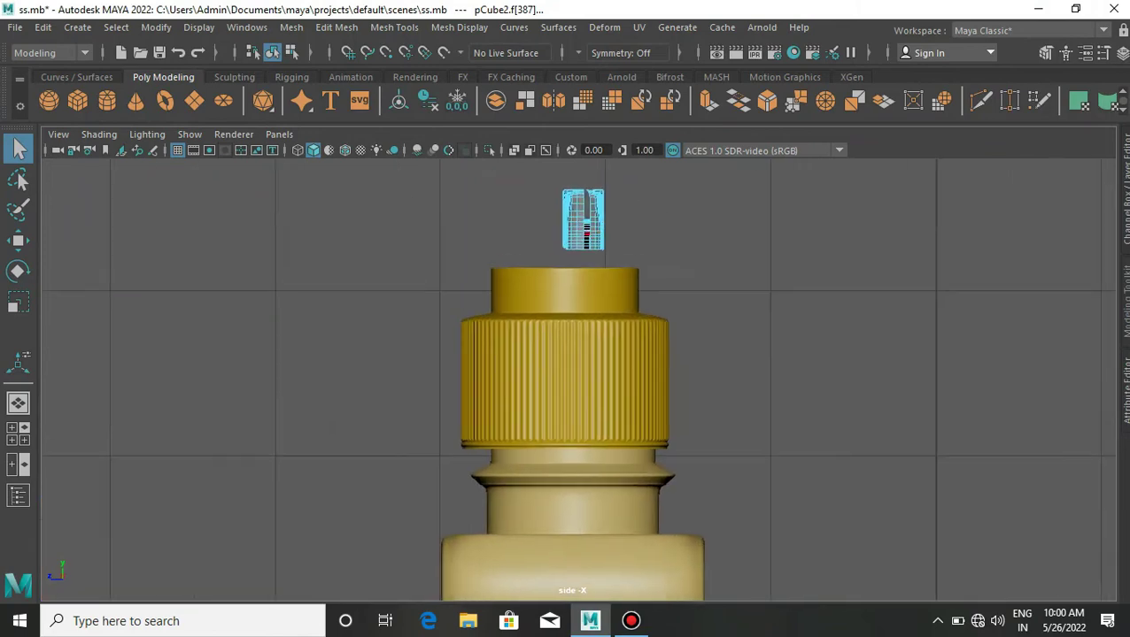
scroll(578, 379, up, 3)
alt+drag(509, 363, 496, 305)
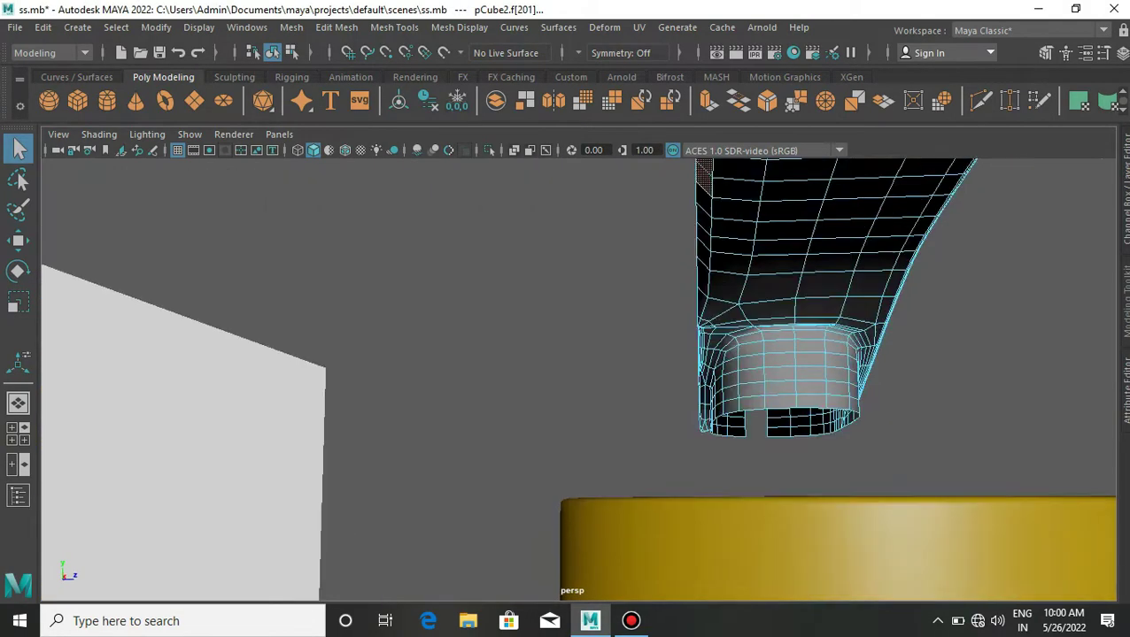
mouse_move(496, 305)
alt+mouse_down()
mouse_move(690, 371)
mouse_move(779, 371)
alt+mouse_up()
key(space)
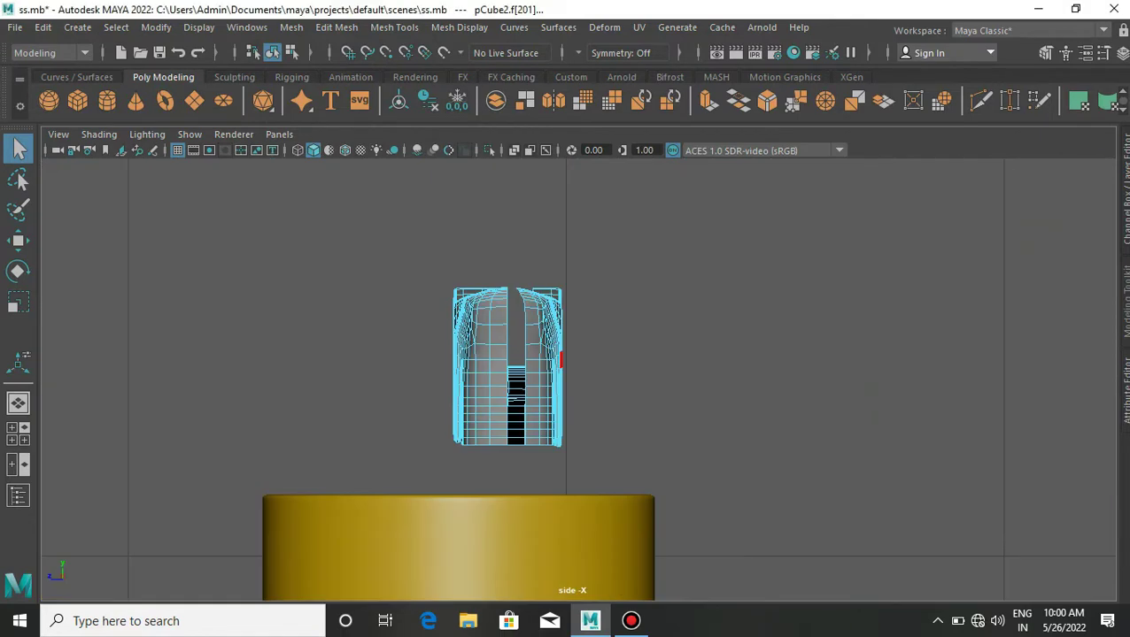
key(4)
mouse_move(514, 274)
mouse_down()
mouse_move(590, 480)
mouse_move(673, 425)
mouse_up()
Step: Return to shaded display (5) and select a large block of the spout's faces
key(5)
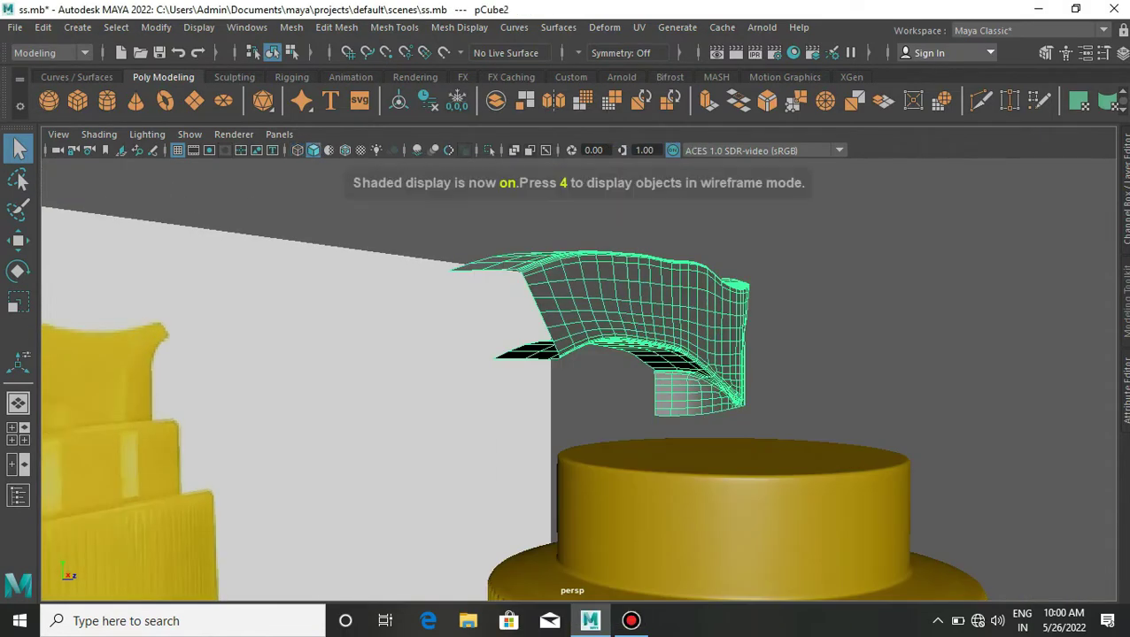
alt+drag(567, 354, 710, 163)
right_click(710, 164)
click(710, 164)
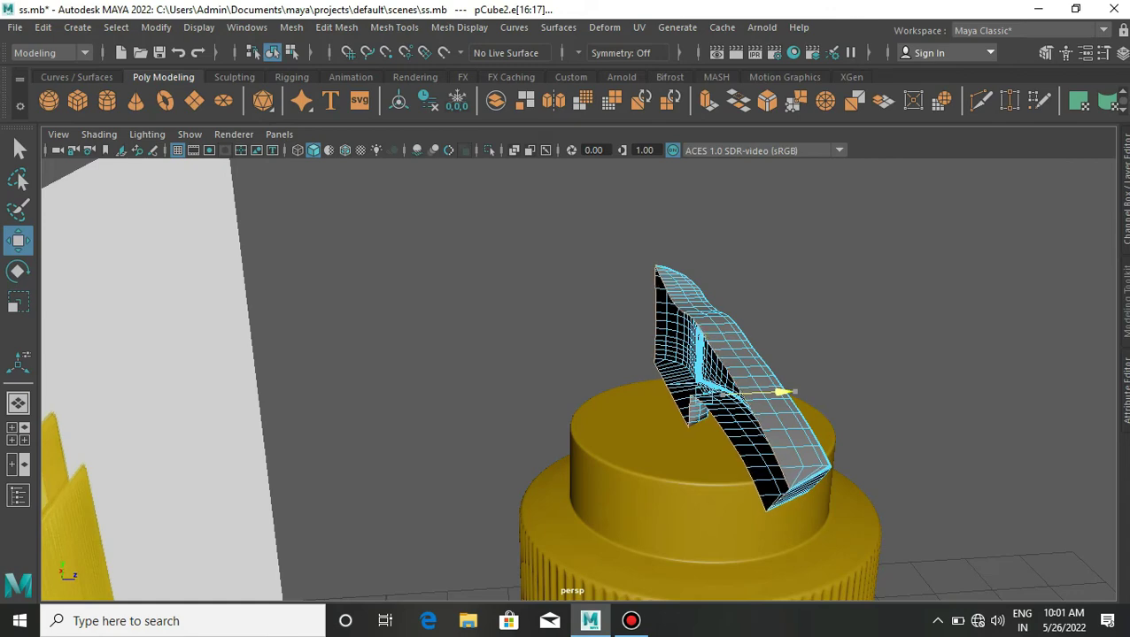
alt+drag(567, 354, 534, 400)
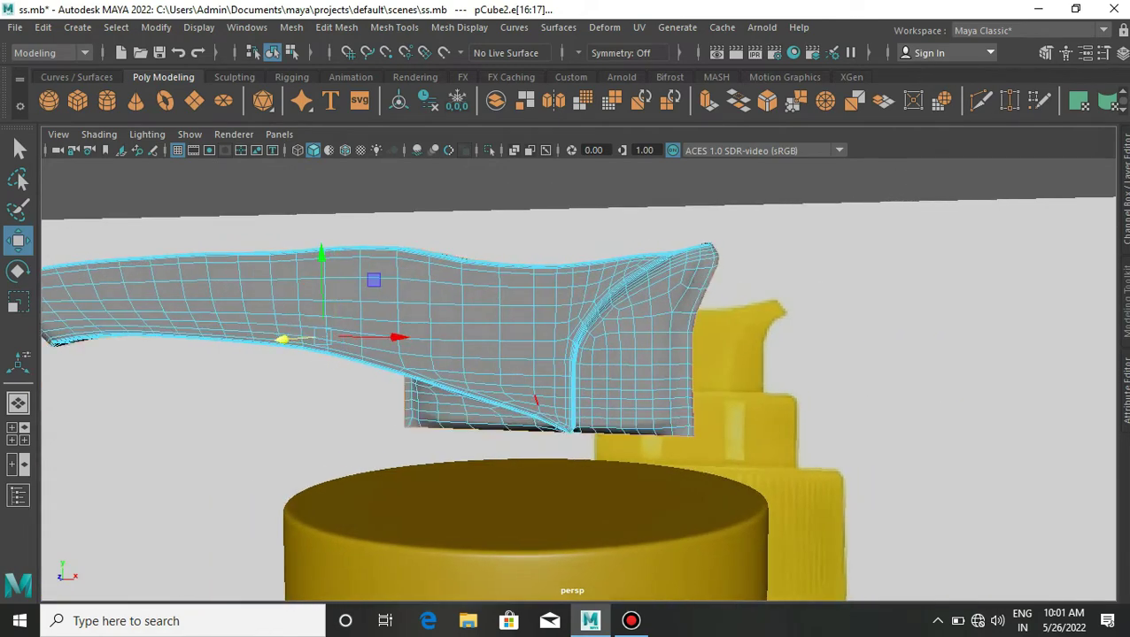
mouse_move(535, 401)
alt+mouse_down()
mouse_move(558, 389)
mouse_move(434, 390)
mouse_move(675, 281)
alt+mouse_up()
key(F10)
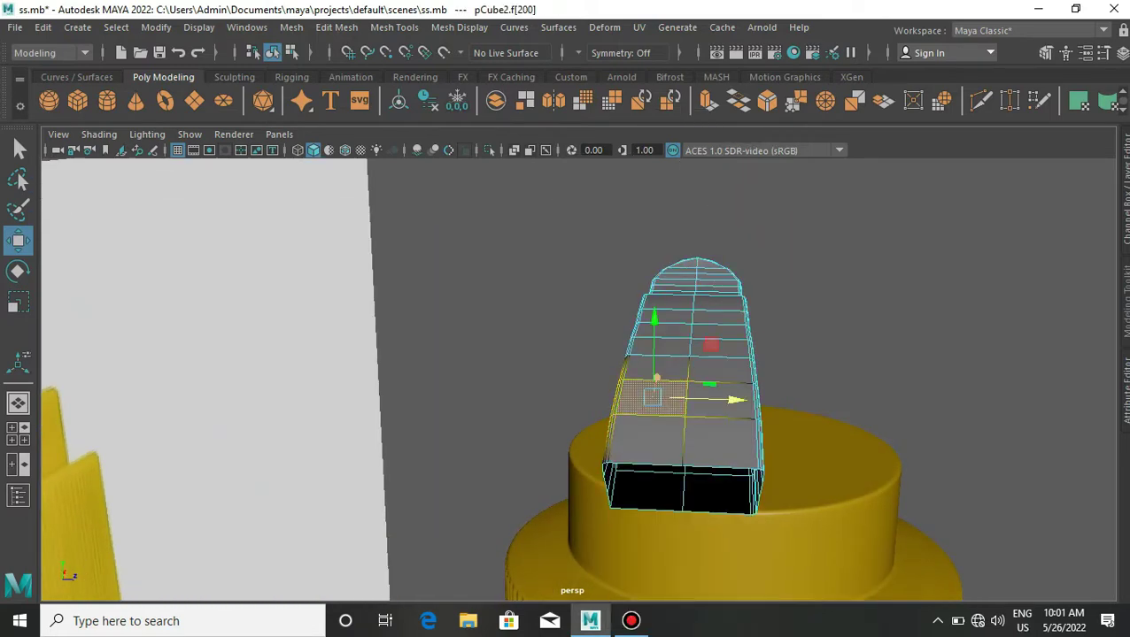
Step: Select a face loop on the spout, then pick the spout's top edge
double_click(644, 400)
mouse_move(645, 400)
alt+mouse_down()
mouse_move(750, 254)
mouse_move(672, 275)
mouse_move(593, 323)
mouse_move(717, 354)
mouse_move(656, 346)
mouse_move(691, 350)
alt+mouse_up()
right_drag(686, 161, 686, 116)
click(700, 205)
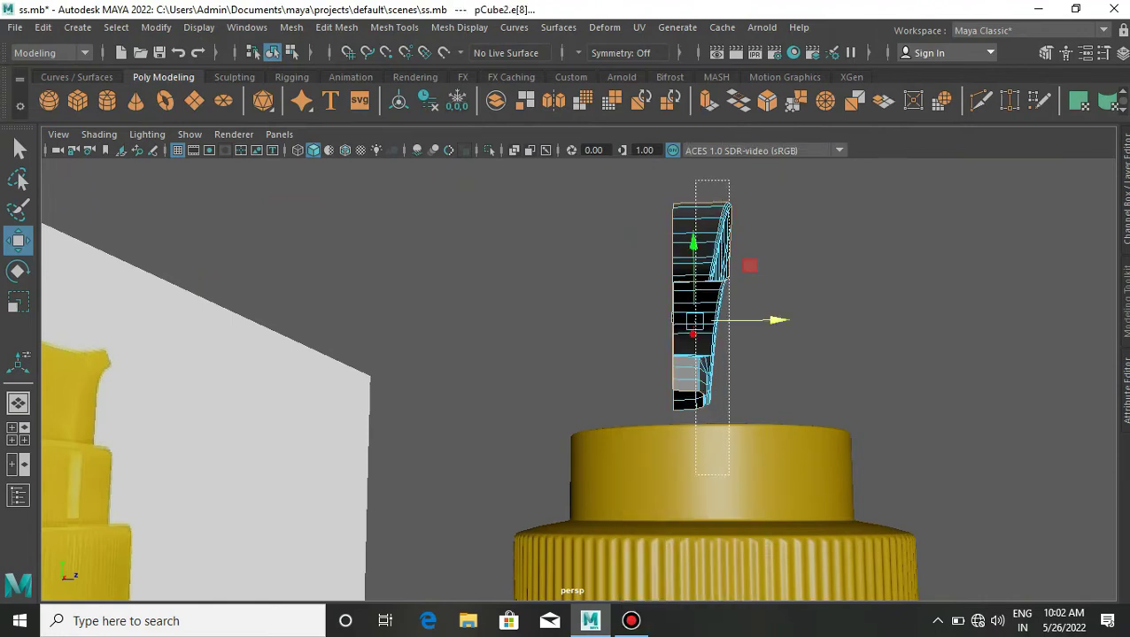
Step: Mirror the spout half with polyMirror2 on the Z axis, negative direction, offset 2
alt+drag(773, 451, 753, 432)
key(r)
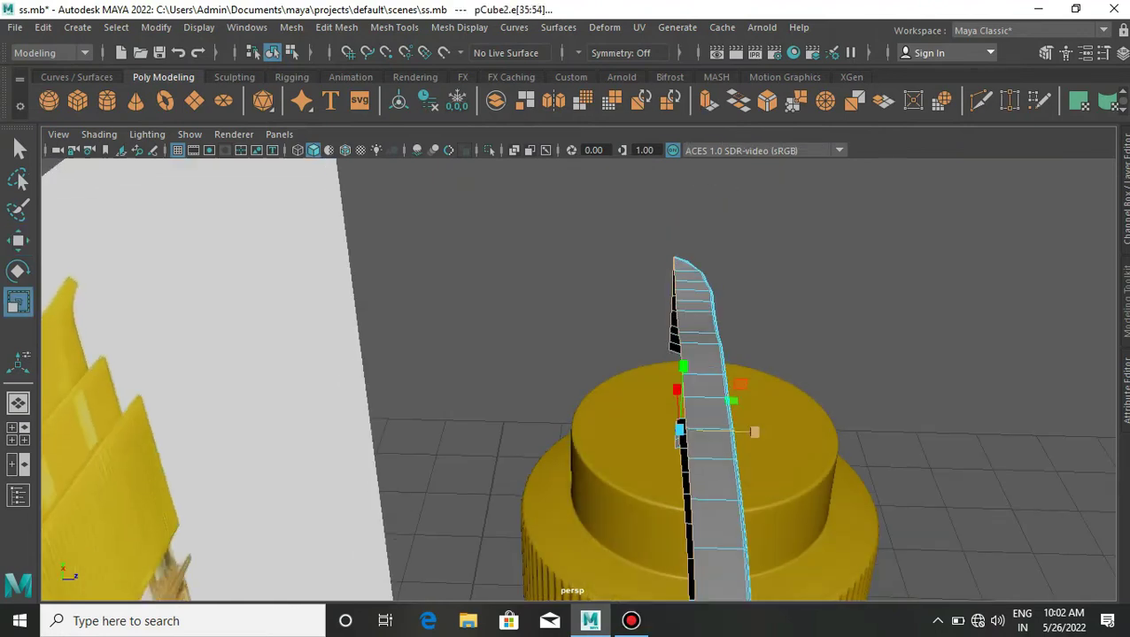
right_drag(687, 155, 650, 262)
mouse_move(687, 180)
shift+right_down()
mouse_move(682, 348)
mouse_move(633, 368)
shift+right_up()
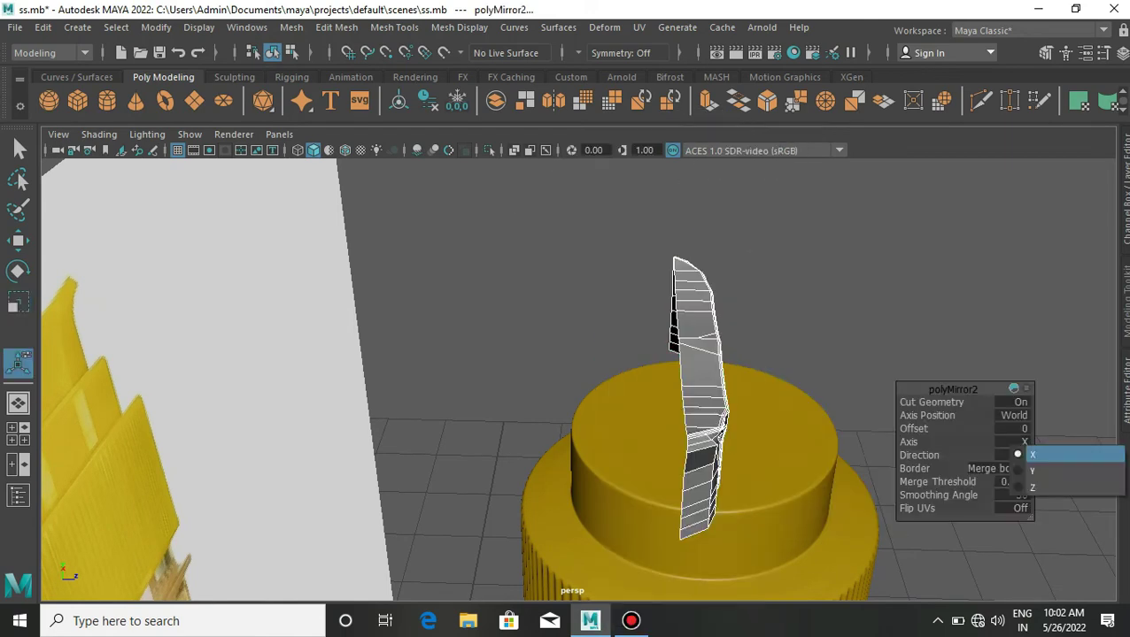
click(1031, 487)
click(1033, 466)
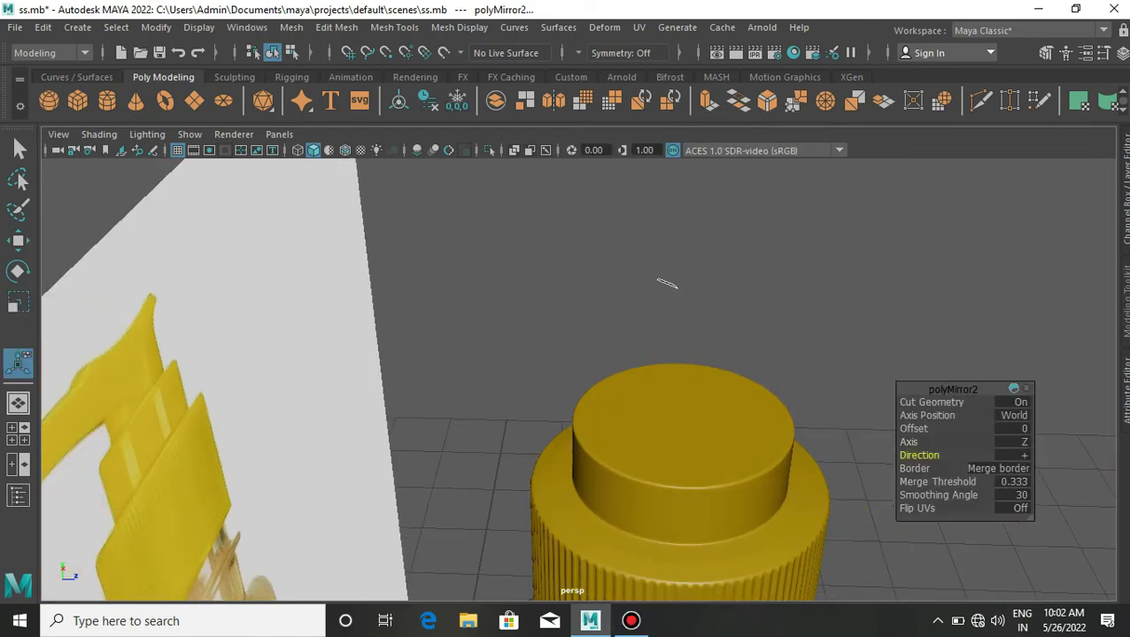
scroll(664, 283, down, 5)
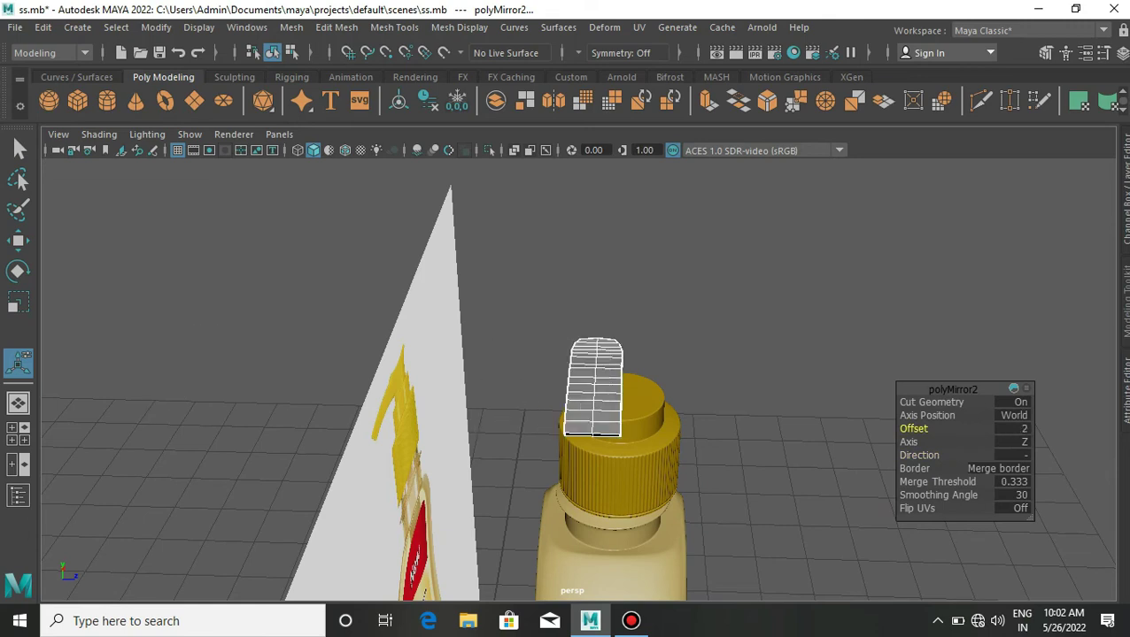
alt+drag(567, 354, 726, 372)
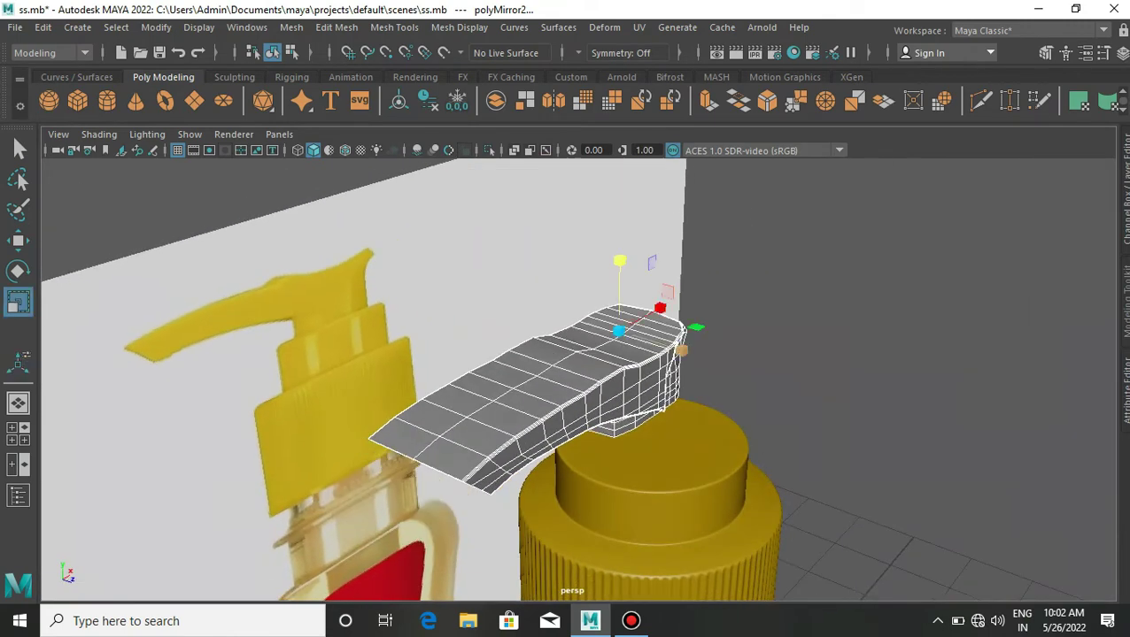
Step: Multi-Cut extra edges across the mirrored spout and return to Select (Q)
alt+drag(567, 354, 619, 372)
shift+right_drag(549, 186, 479, 177)
scroll(620, 354, up, 2)
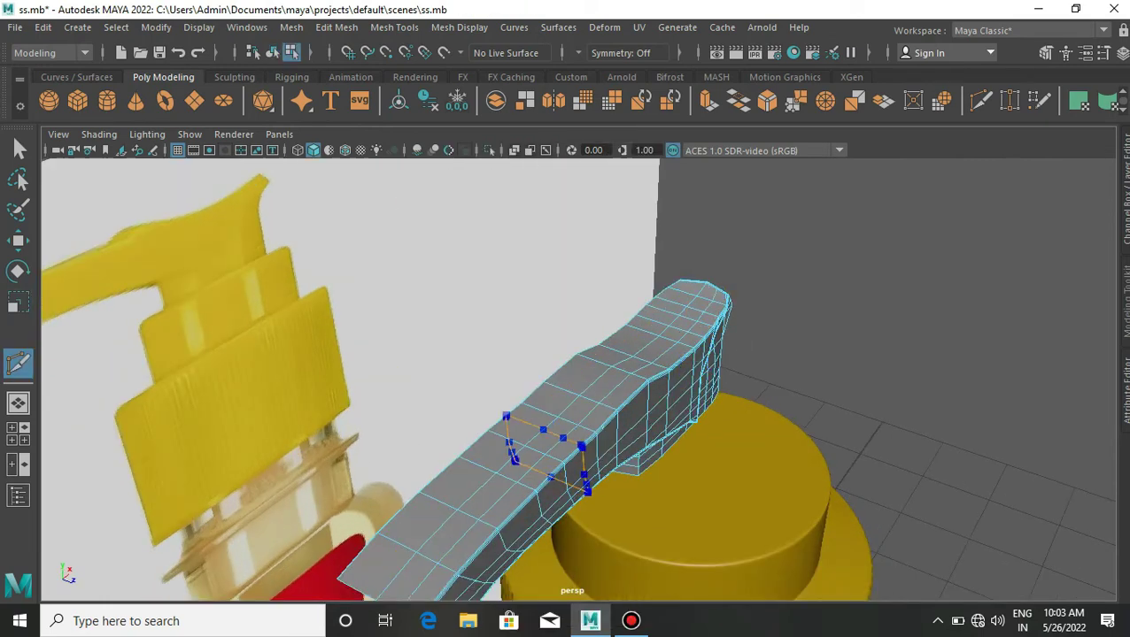
key(q)
Step: Return the spout to object mode and view the pump from the front against the reference image
mouse_move(546, 440)
alt+mouse_down()
mouse_move(655, 399)
mouse_move(625, 163)
alt+mouse_up()
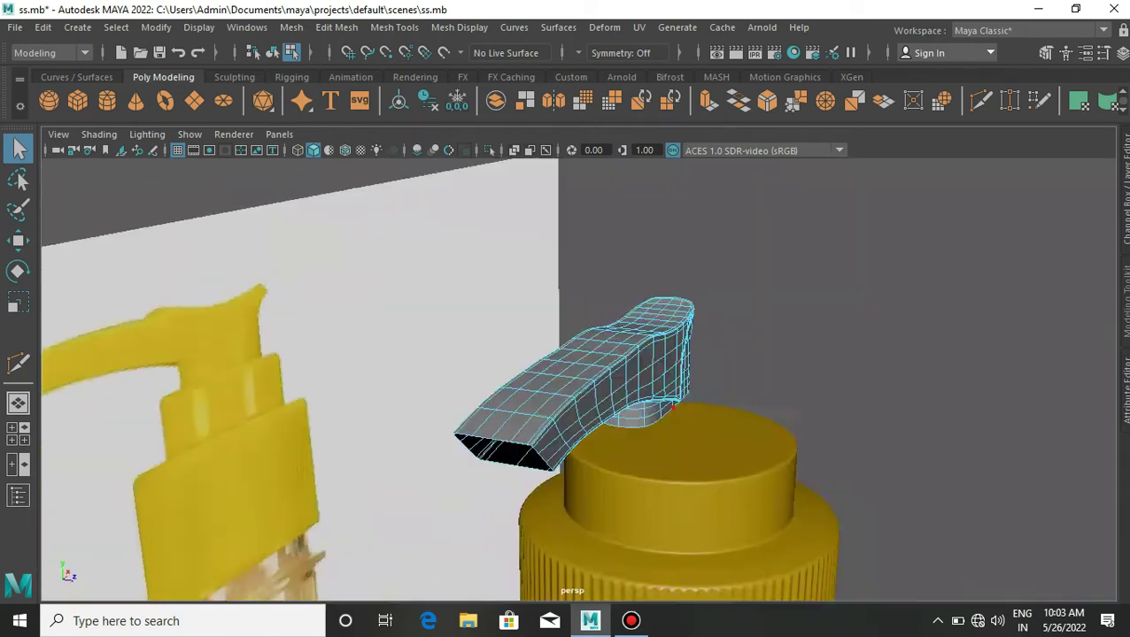
right_drag(625, 163, 625, 604)
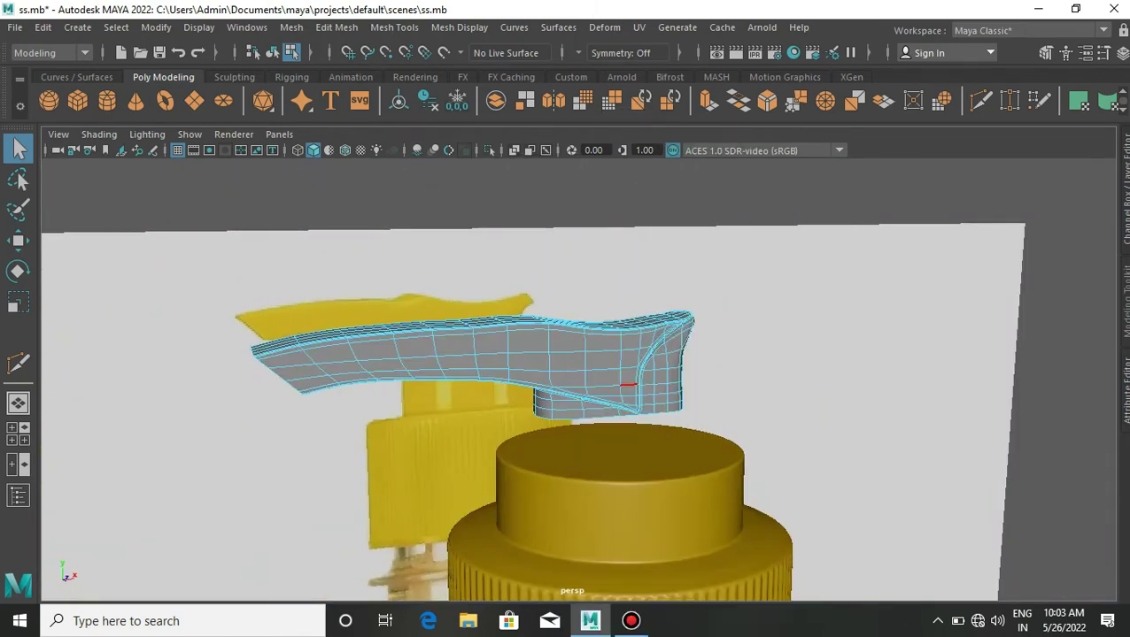
alt+drag(625, 605, 797, 266)
right_drag(797, 266, 796, 230)
key(F8)
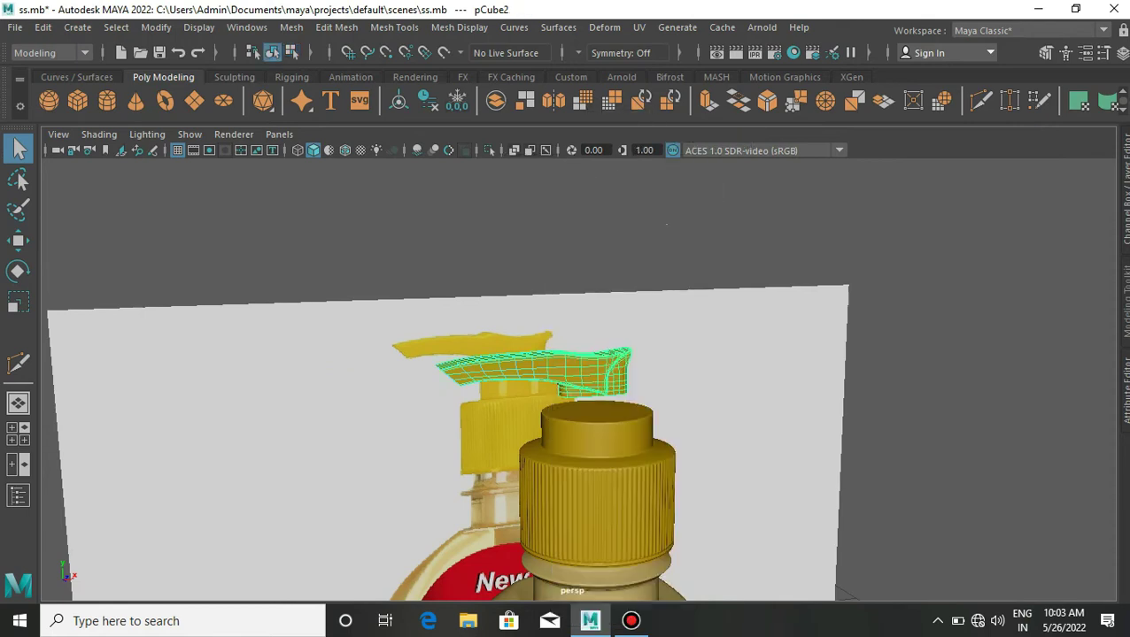
alt+drag(796, 230, 566, 354)
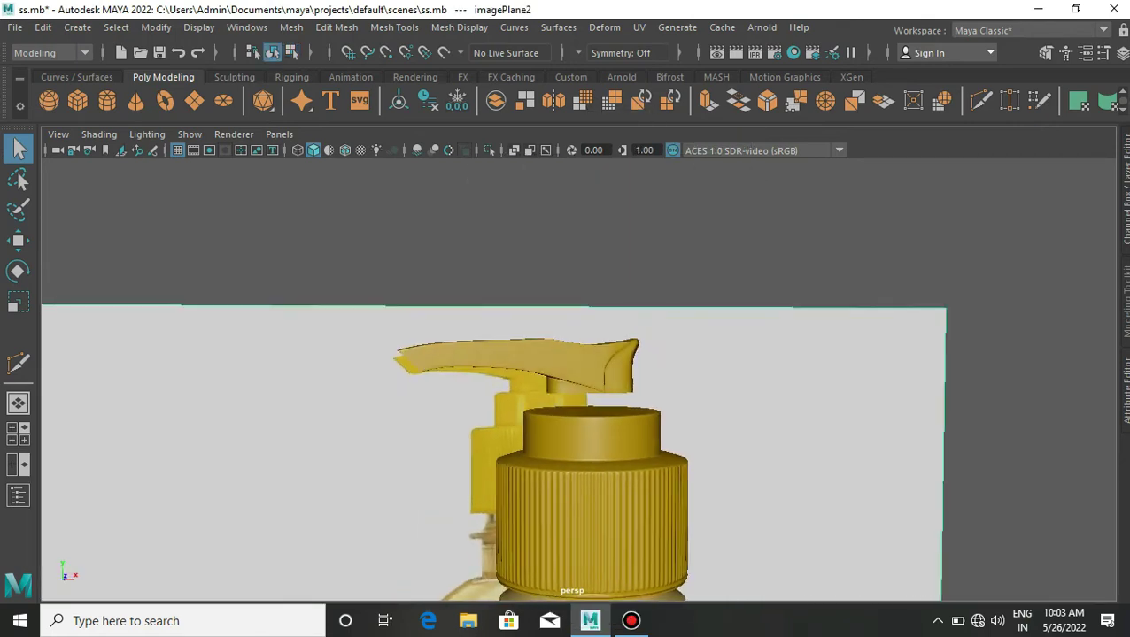
Step: Hide the reference image plane and lower the spout onto the cap, checking from the top view
key(ctrl+h)
click(518, 359)
drag(560, 266, 560, 283)
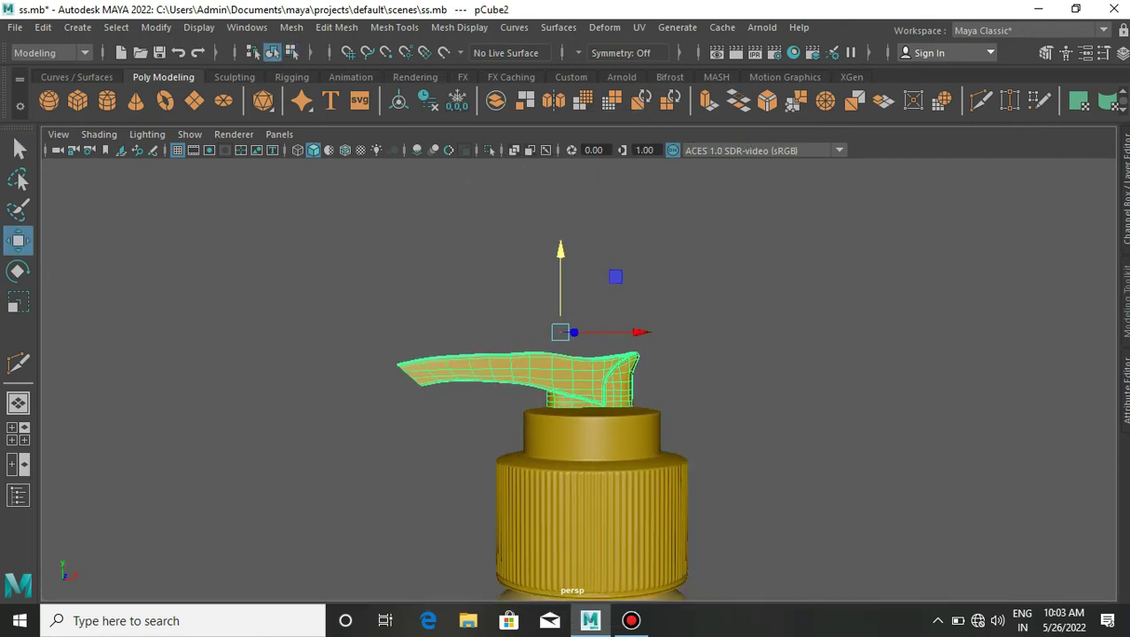
key(space)
drag(576, 330, 483, 330)
drag(581, 478, 581, 503)
click(345, 150)
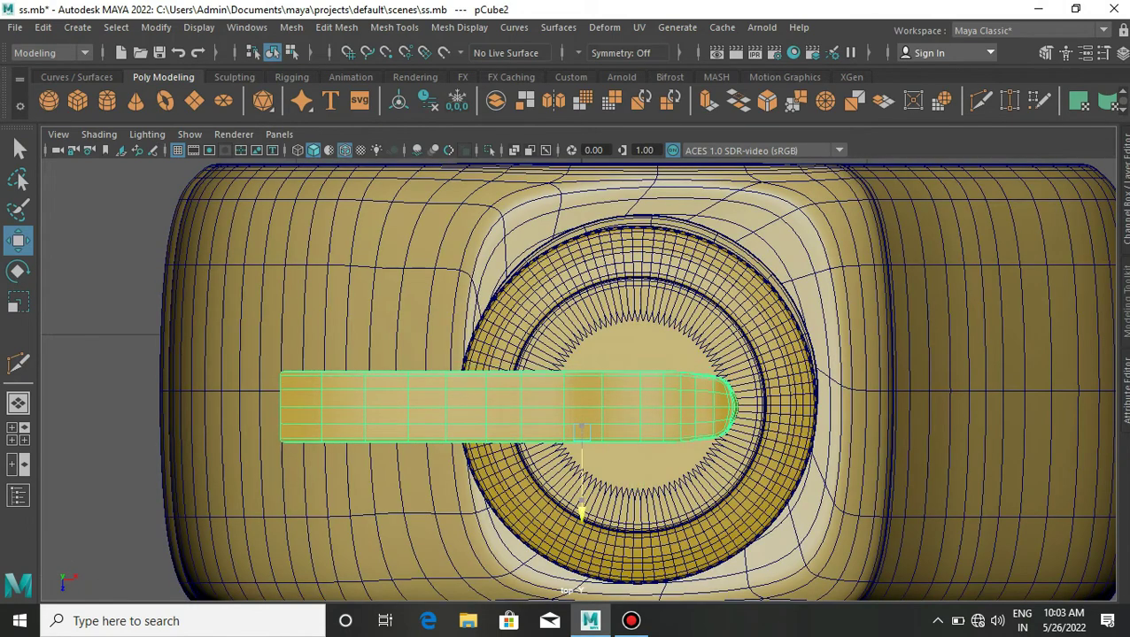
Step: Check the spout's seating in the framed front view with wireframe on shaded, then select the cap
scroll(581, 503, down, 5)
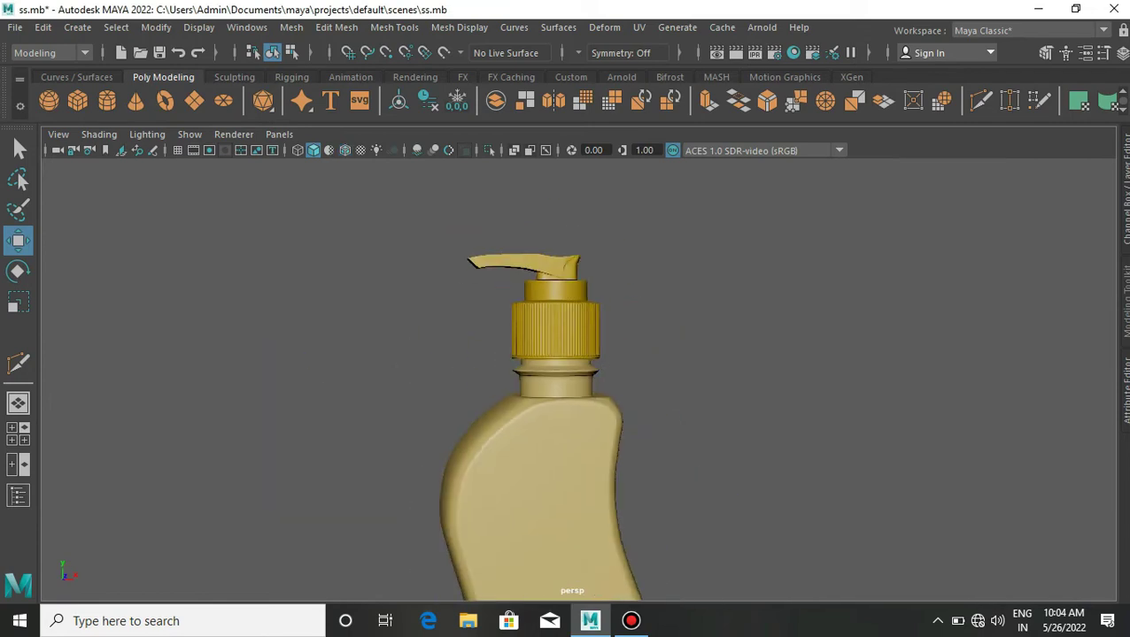
scroll(544, 327, up, 3)
key(space)
drag(543, 328, 544, 372)
scroll(637, 379, up, 3)
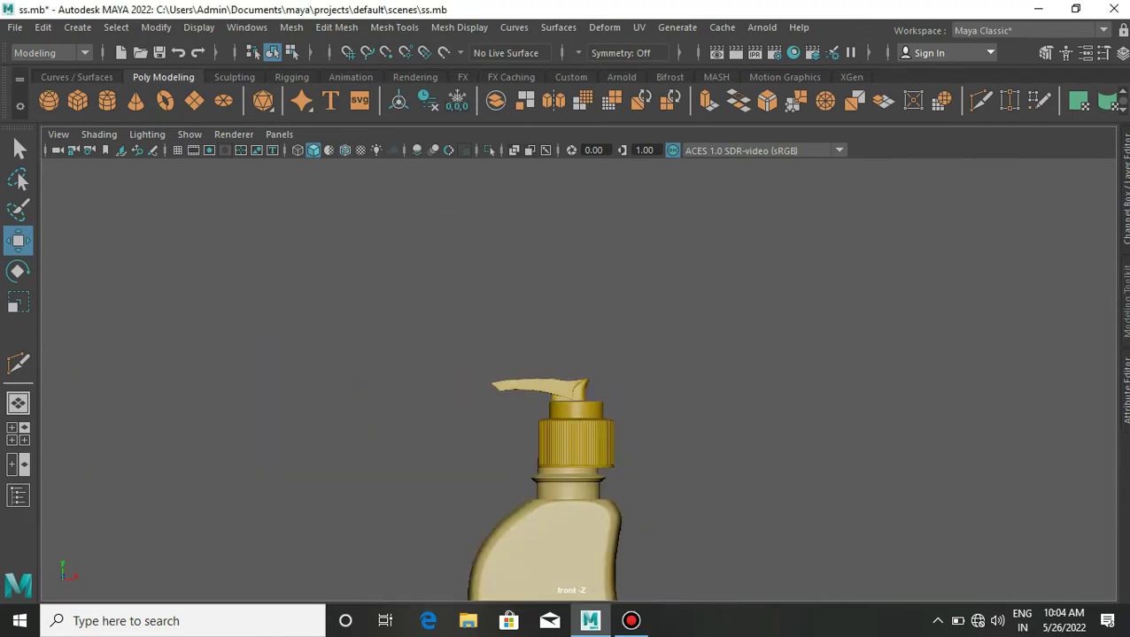
key(space)
key(f)
click(344, 151)
alt+middle_drag(524, 284, 542, 327)
click(542, 319)
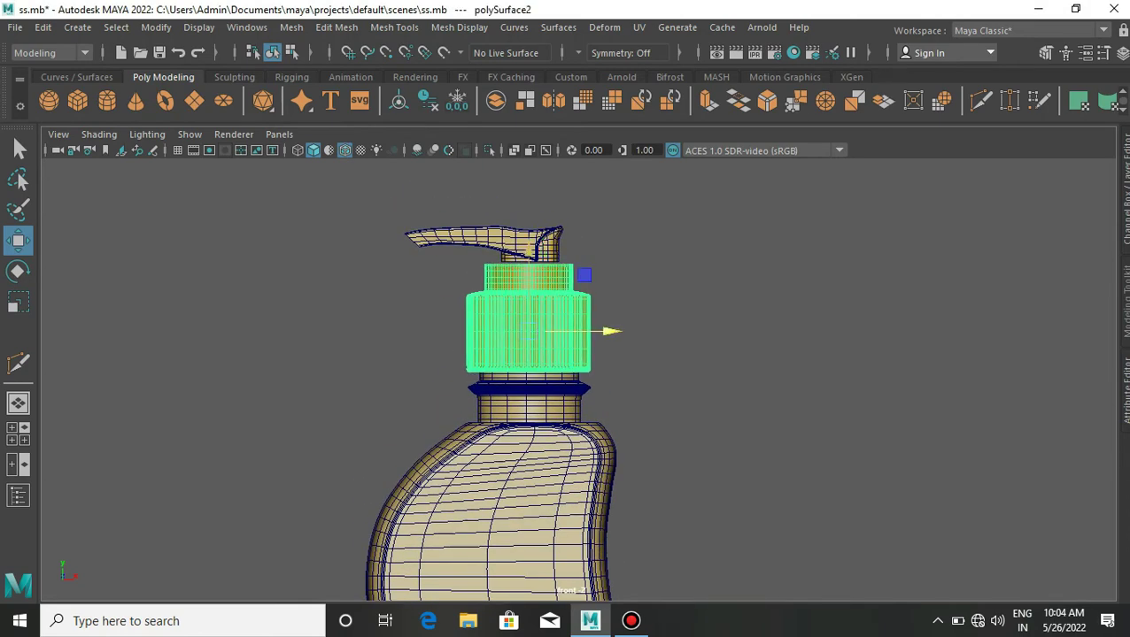
Step: Select the spout and scale it along its height in Y
scroll(532, 292, up, 2)
click(496, 238)
scroll(496, 266, up, 3)
key(r)
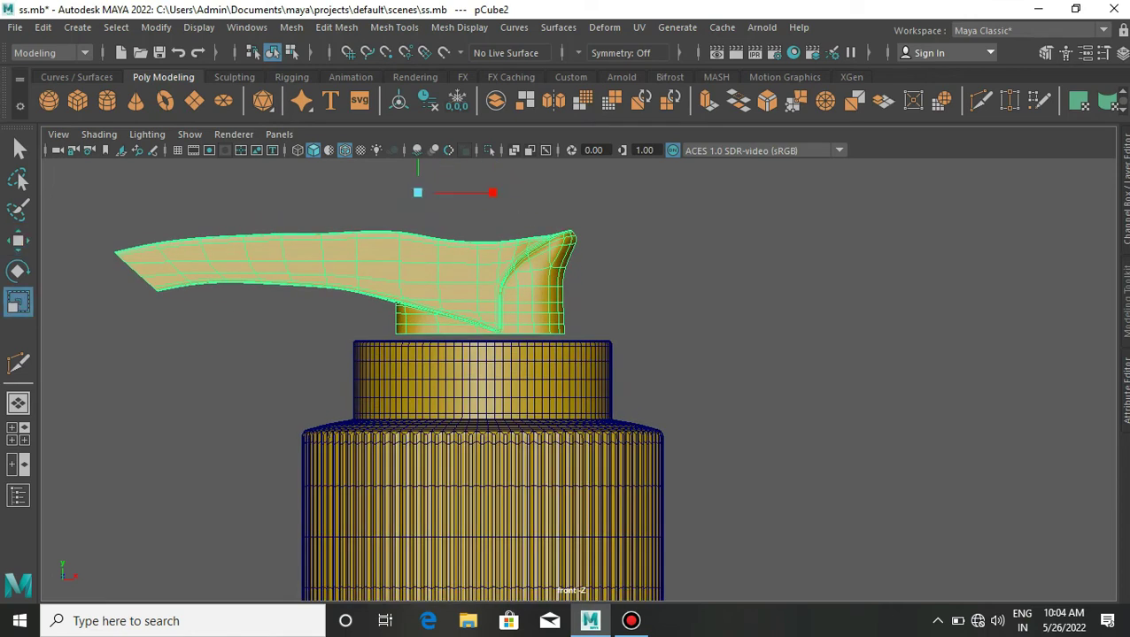
alt+middle_drag(495, 265, 508, 367)
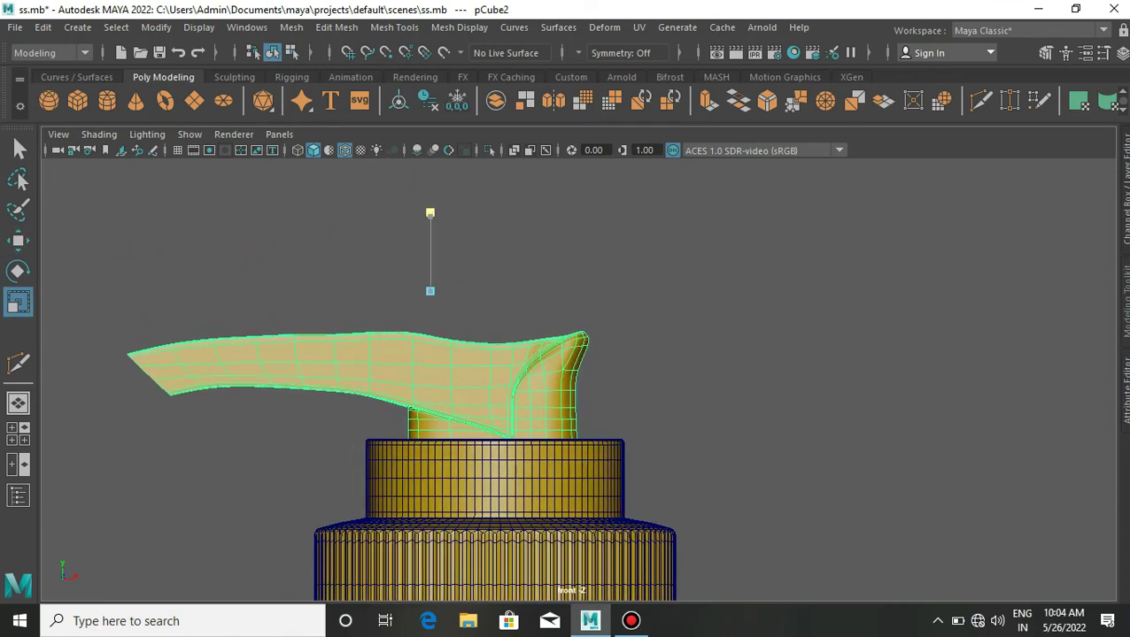
Step: In perspective, centre the spout over the pump top, then deselect and turn off the wireframe overlay
key(space)
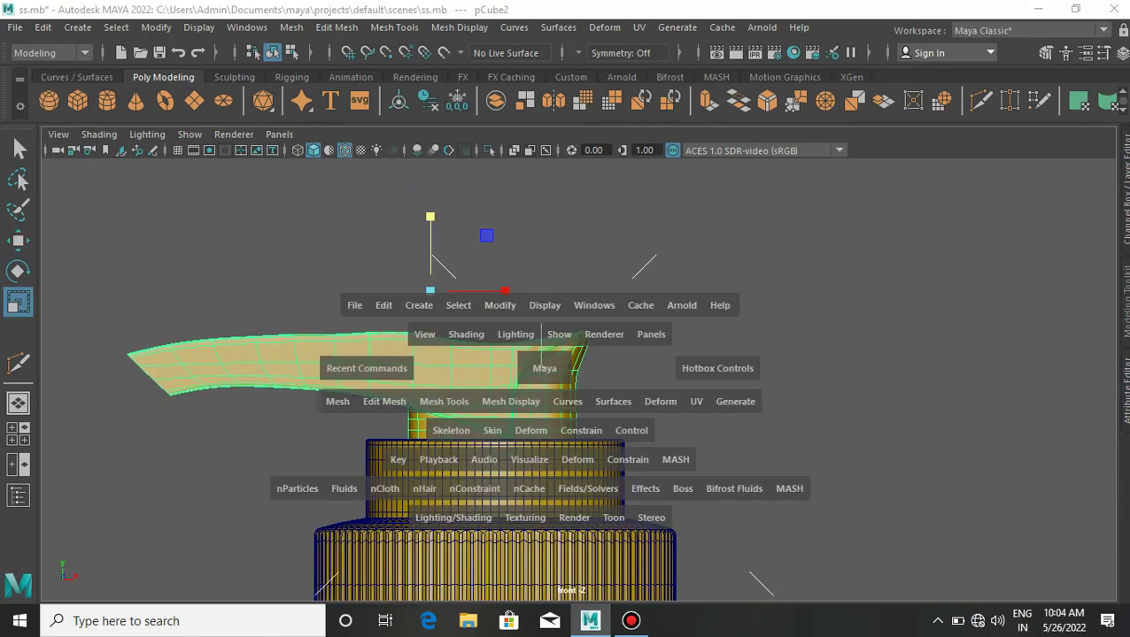
drag(545, 369, 620, 318)
right_click(679, 280)
mouse_move(566, 354)
alt+mouse_down()
mouse_move(585, 336)
mouse_move(594, 292)
alt+mouse_up()
click(584, 398)
key(f)
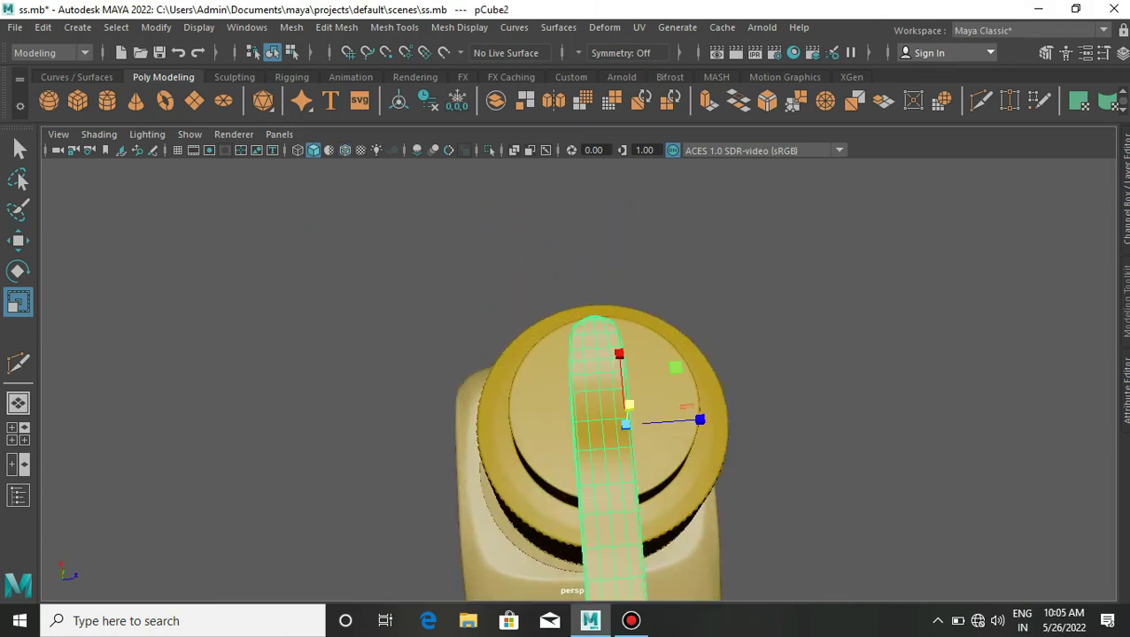
key(w)
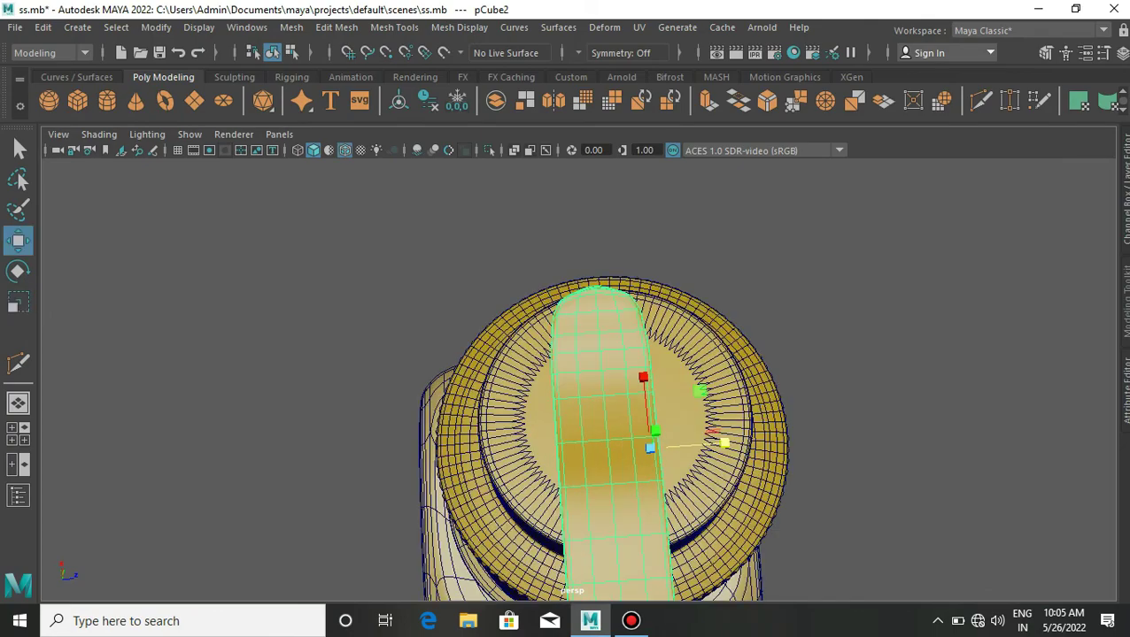
alt+drag(567, 372, 531, 337)
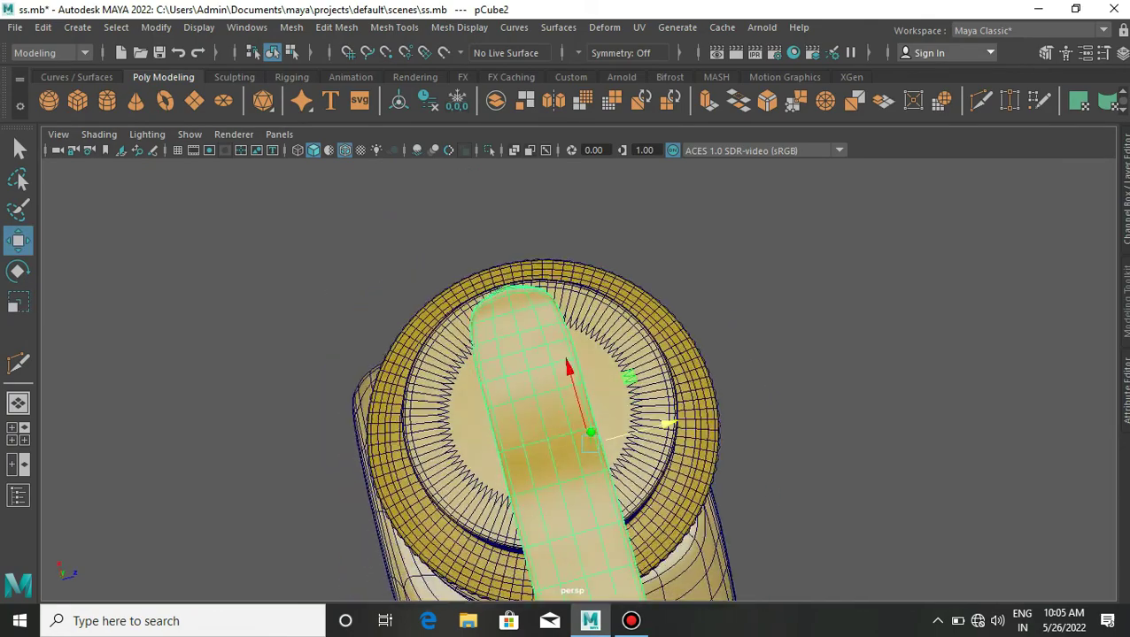
scroll(567, 371, down, 3)
click(841, 398)
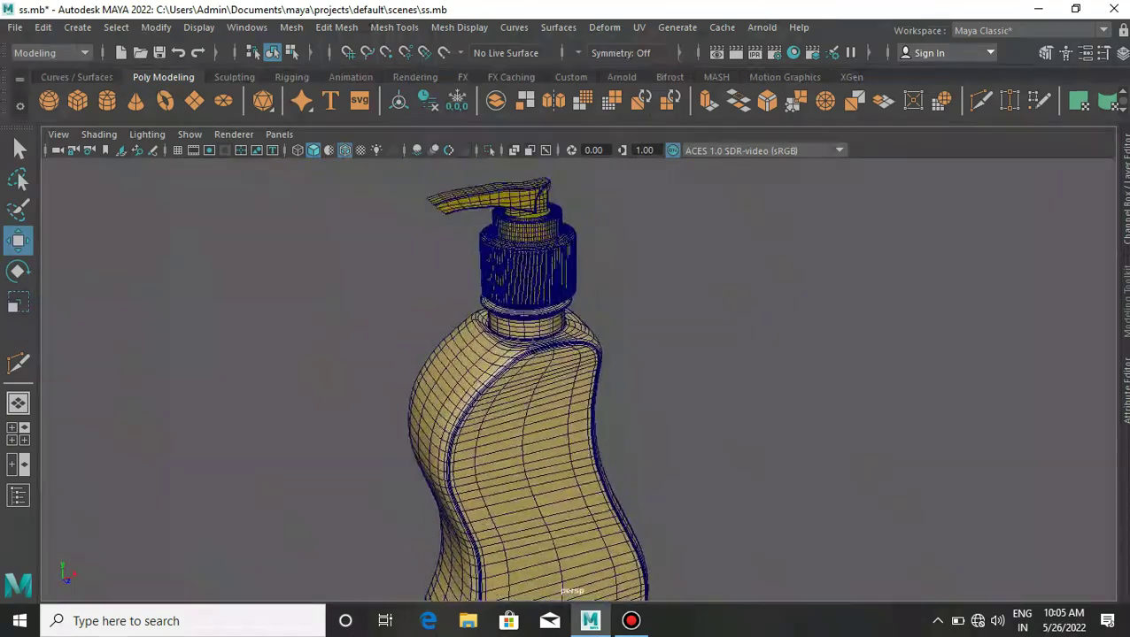
click(344, 150)
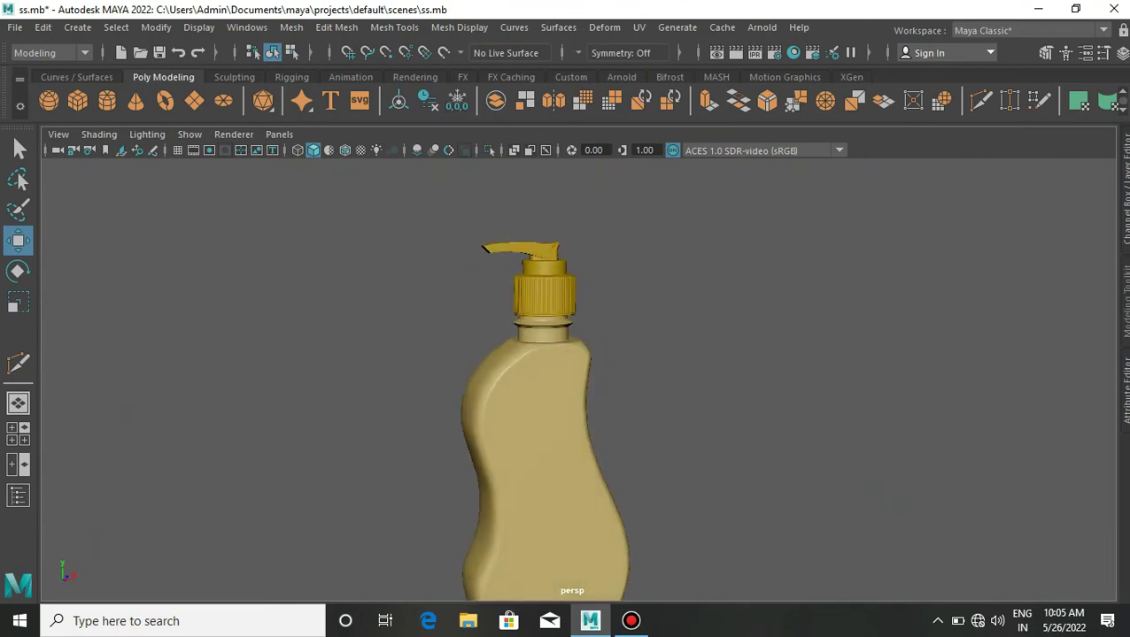